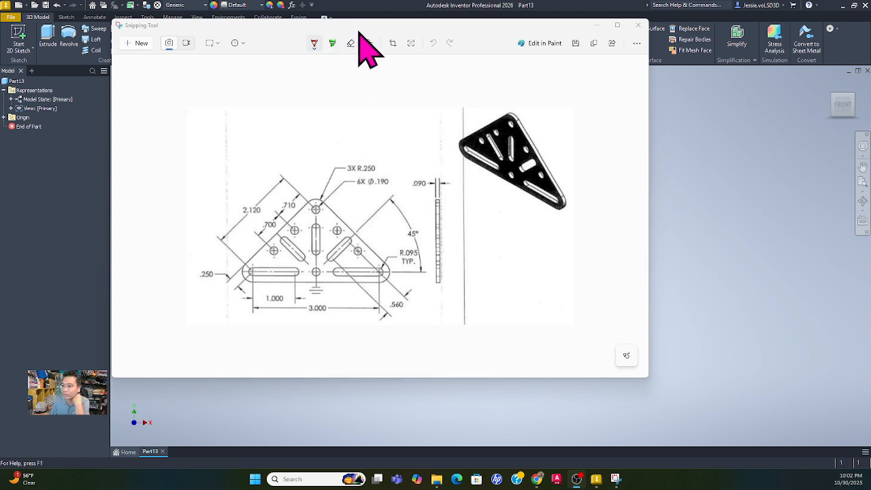
- Set the part's document units to millimeter for length, minute for time and gram for mass
left_click_drag(359, 32, 0, 115)
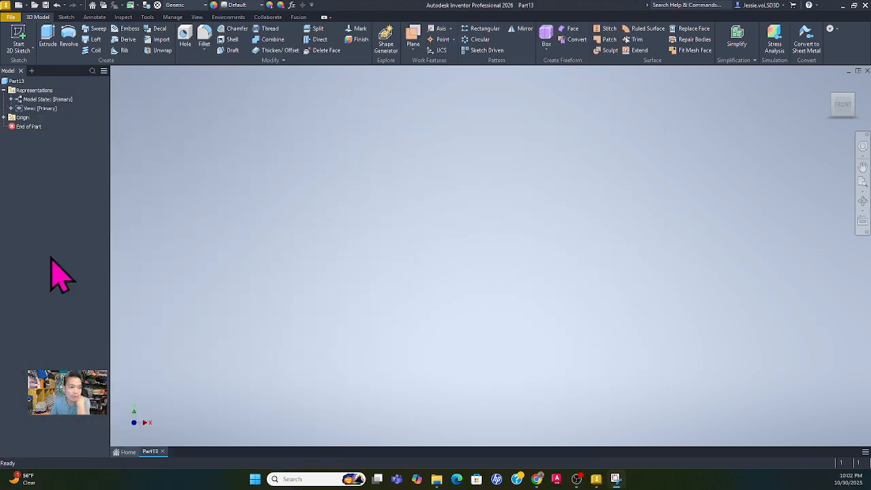
left_click(147, 17)
left_click(168, 49)
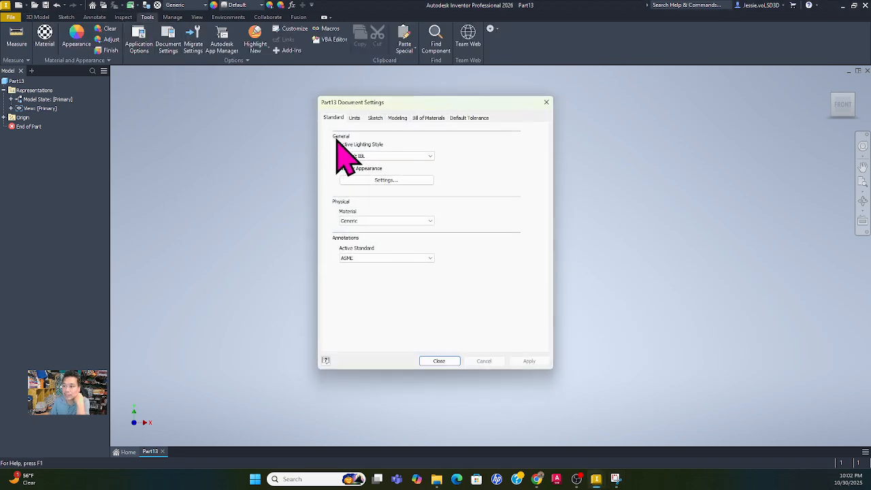
left_click(354, 117)
left_click(359, 150)
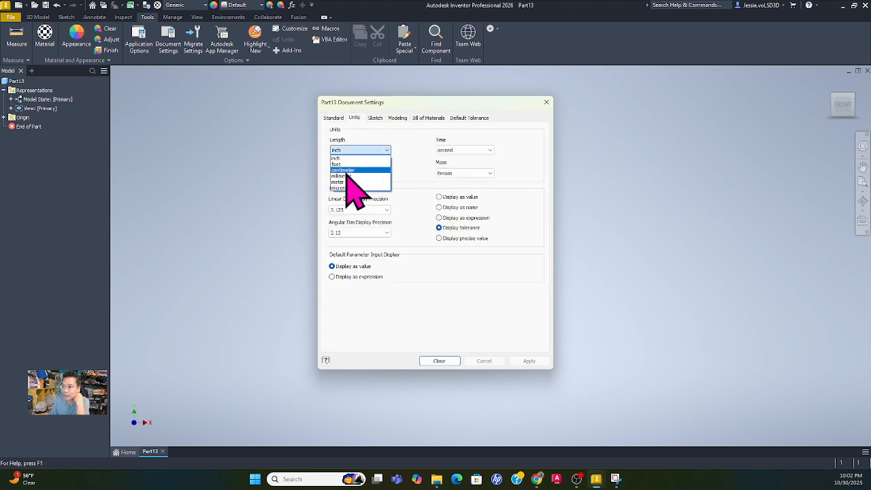
left_click(347, 176)
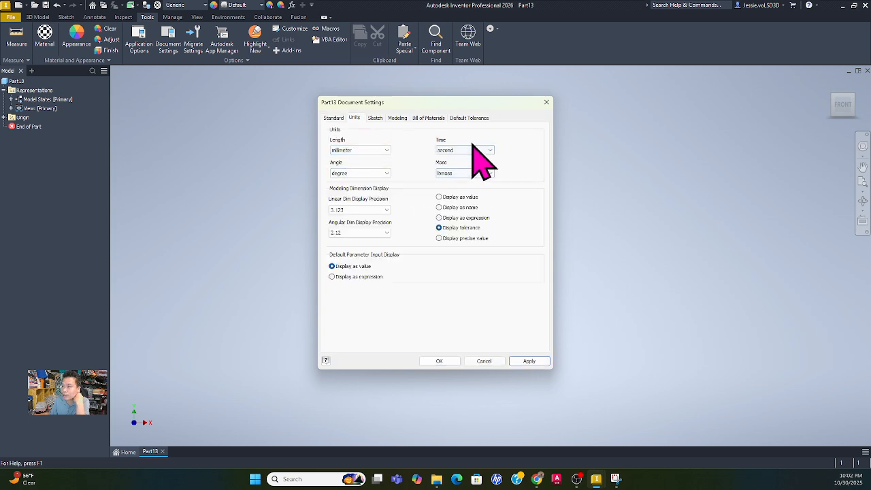
left_click(473, 150)
left_click(455, 164)
left_click(459, 174)
left_click(463, 193)
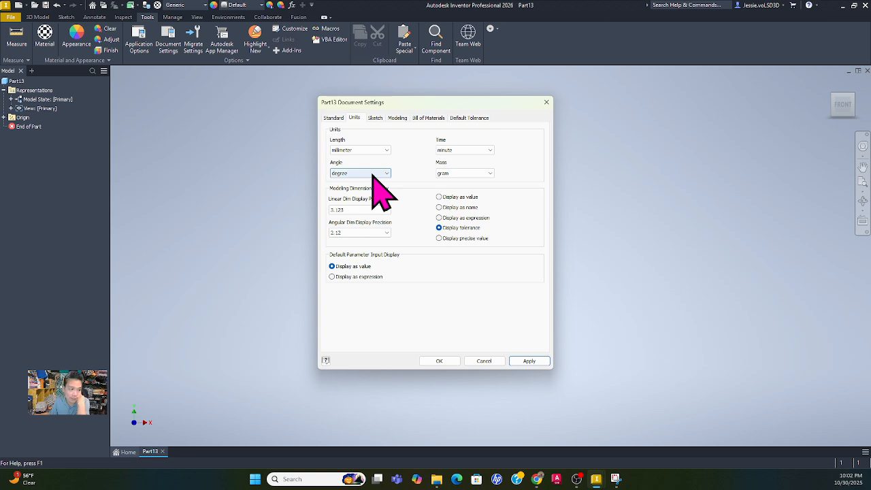
- Set the angular dimension display precision to 0 decimals, then apply and close the document settings
left_click(360, 232)
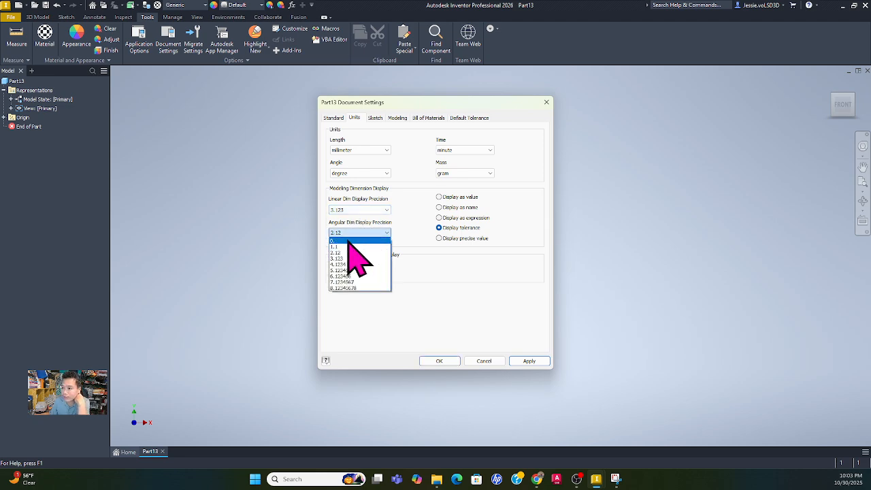
left_click(342, 241)
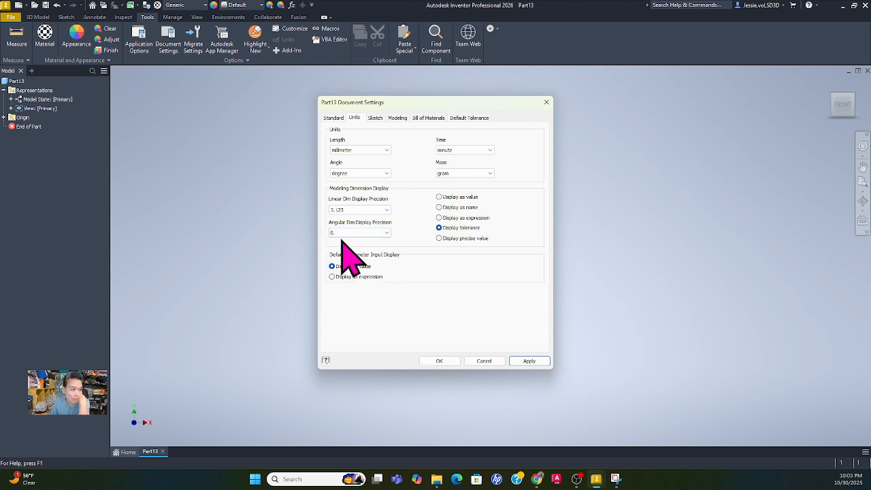
left_click(528, 360)
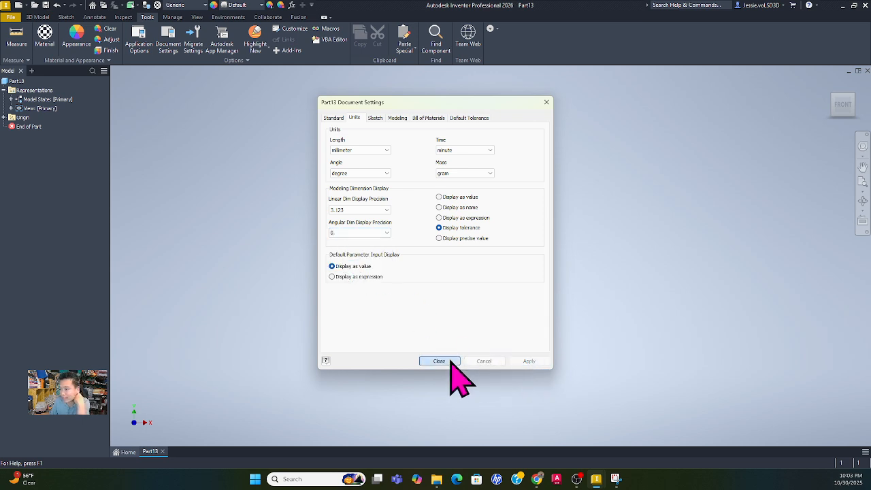
left_click(440, 361)
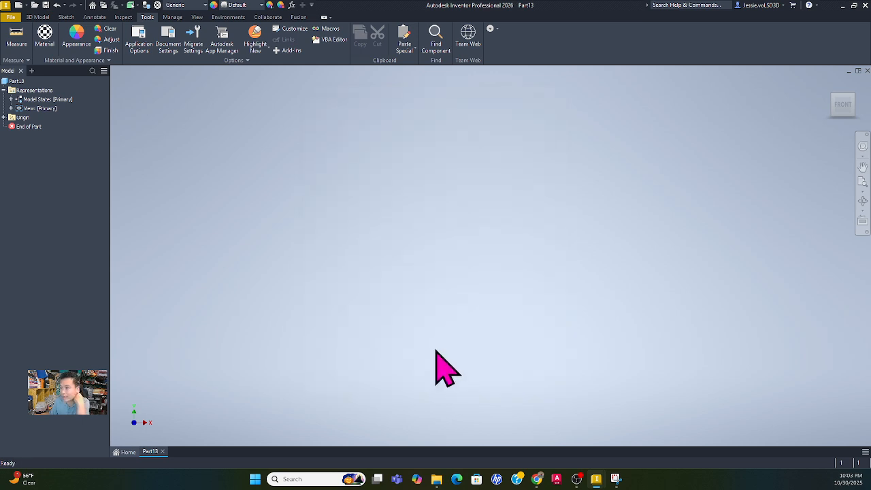
- Start a 2D sketch on the XY Plane
left_click(70, 18)
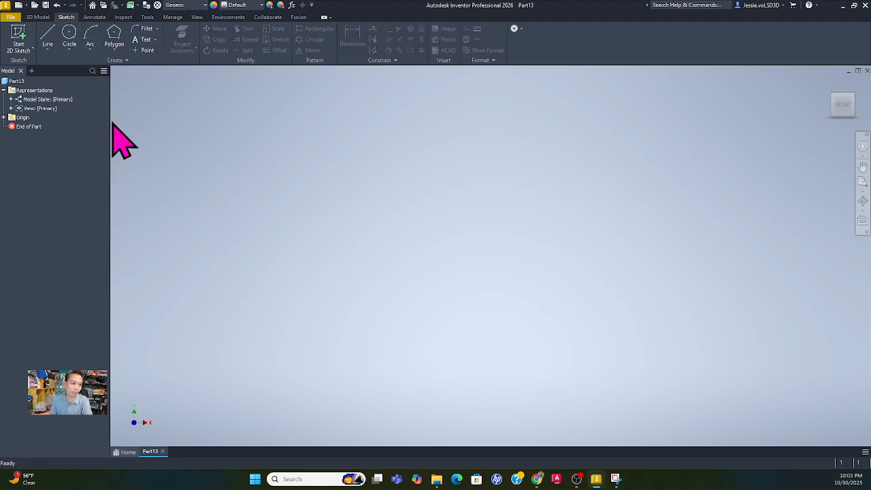
left_click(24, 37)
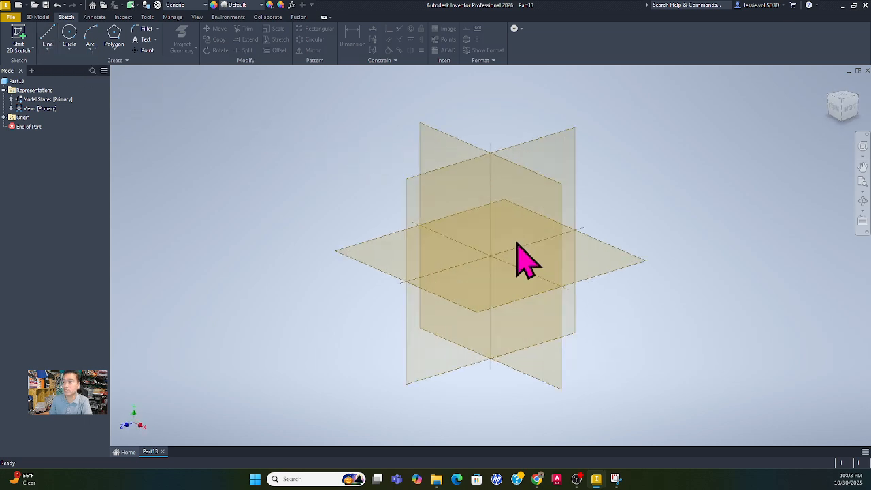
key("l")
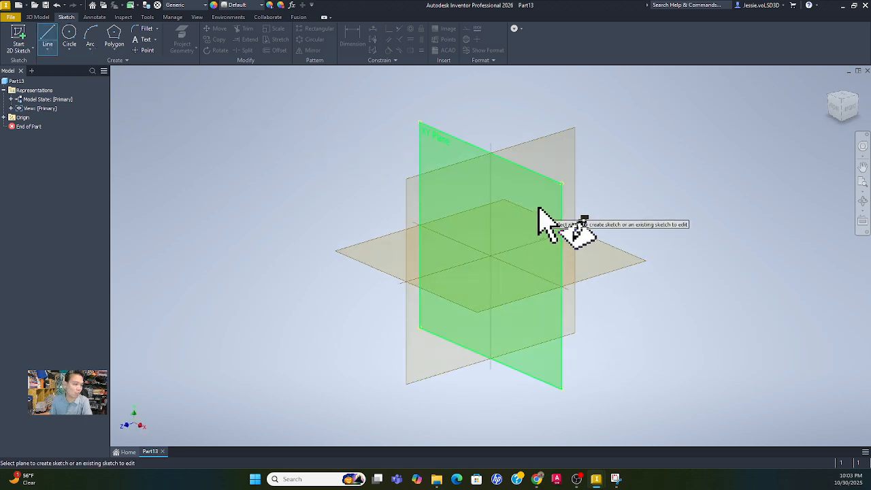
left_click(538, 209)
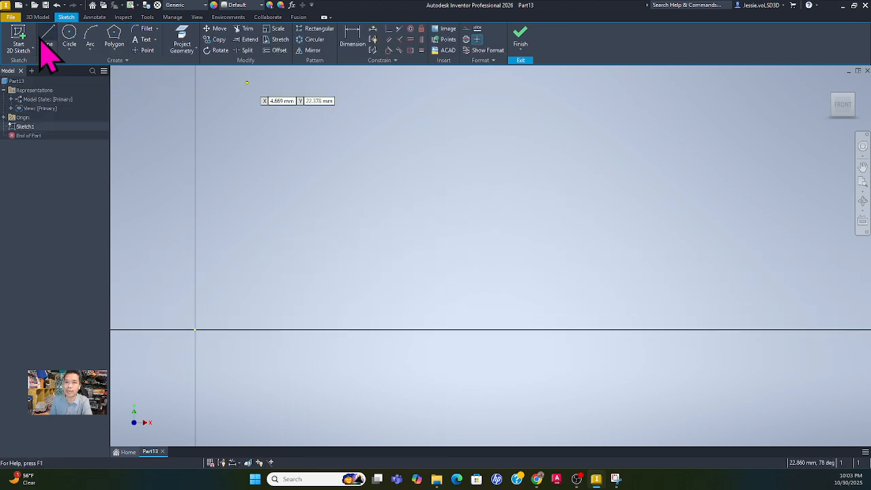
- Sketch a closed triangle above the X axis with a horizontal base, its right slanted side about 8 mm long
left_click(338, 243)
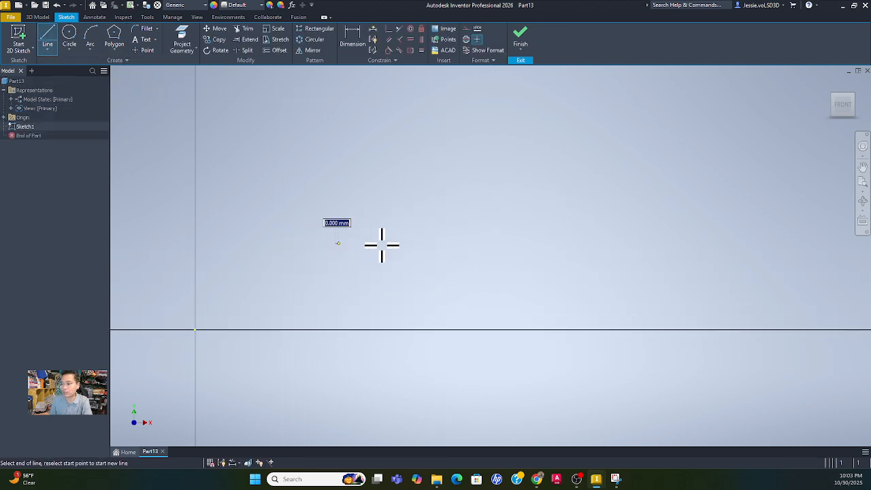
left_click(460, 242)
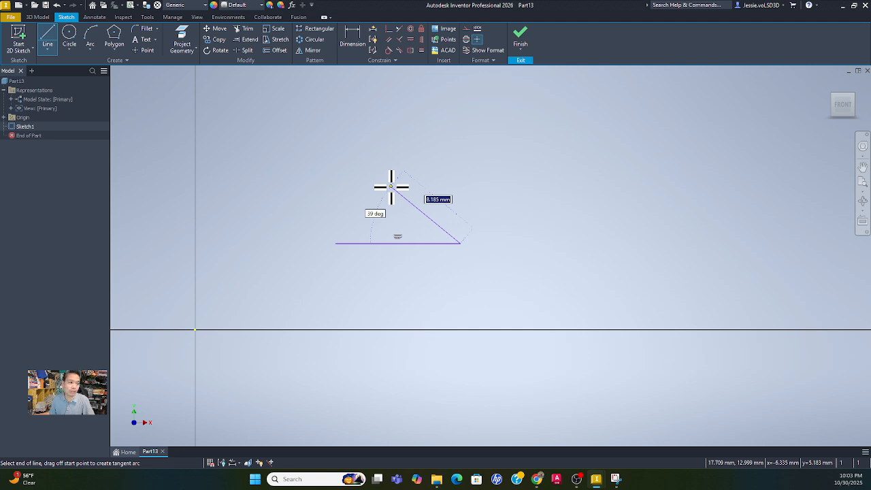
left_click(336, 244)
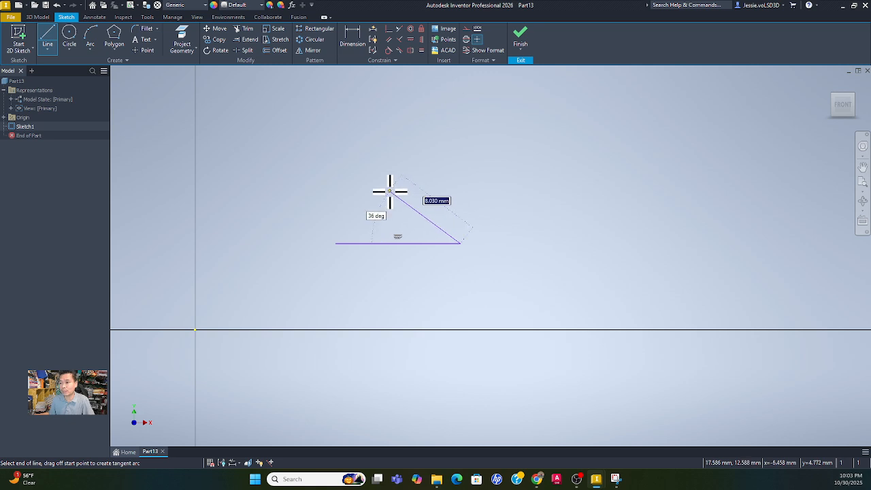
left_click(392, 196)
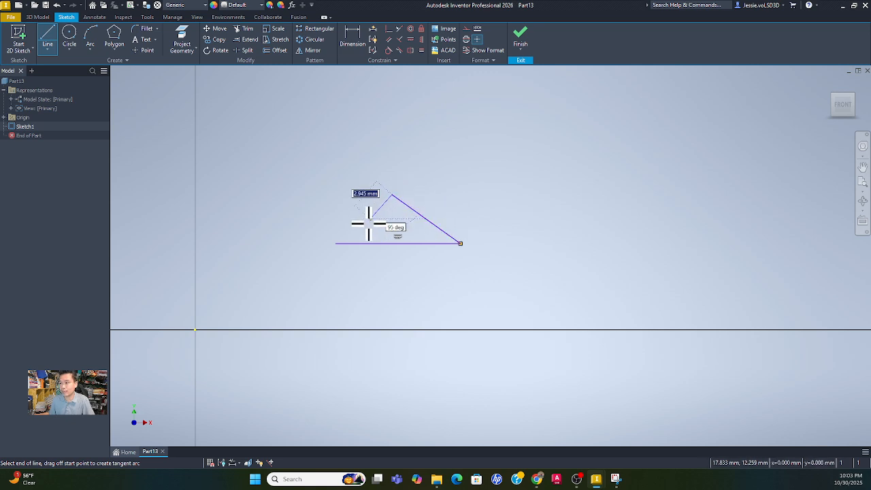
left_click(334, 242)
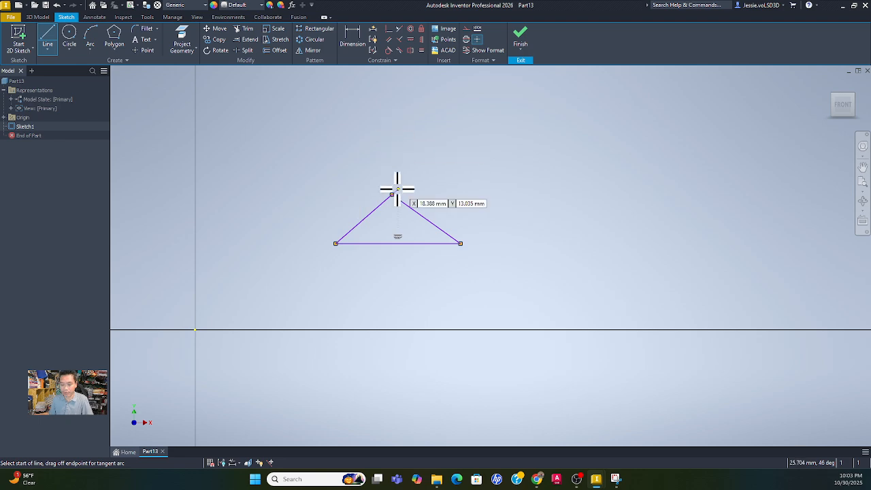
key("Escape")
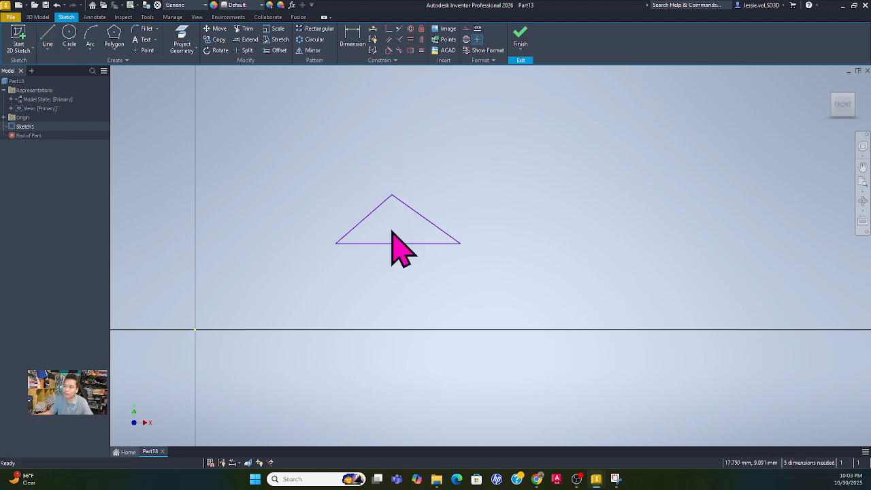
- Constrain the triangle's two slanted sides as equal and draw a vertical line from the apex to the base midpoint
left_click(375, 214)
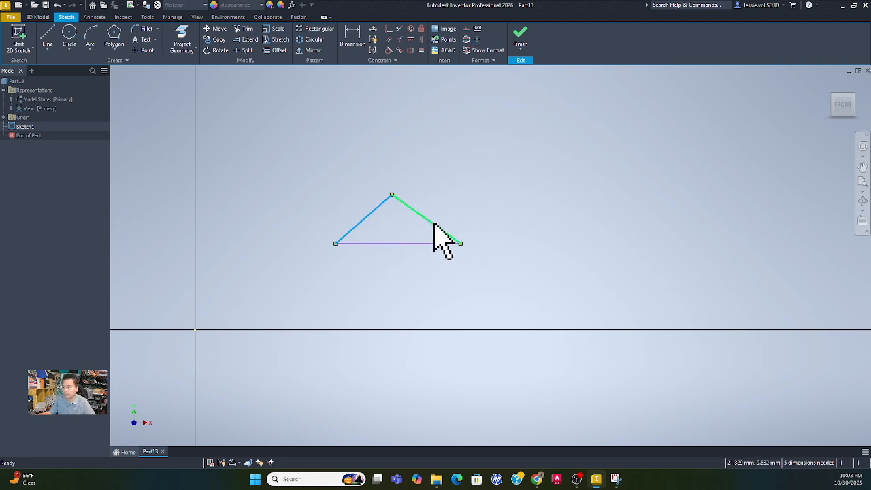
left_click(422, 50)
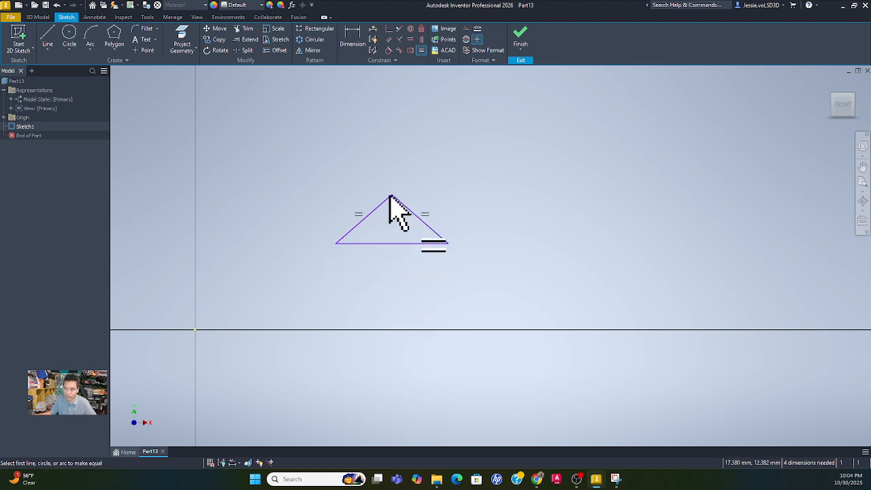
left_click(47, 34)
left_click(392, 195)
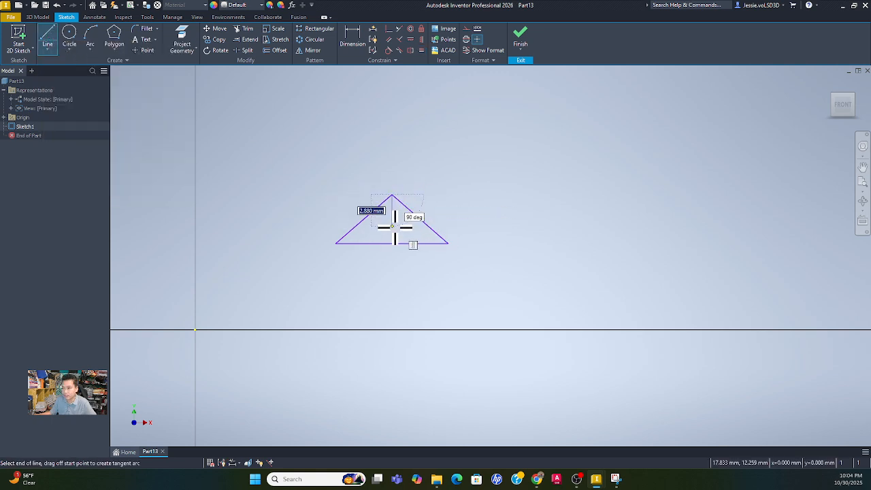
double_click(391, 243)
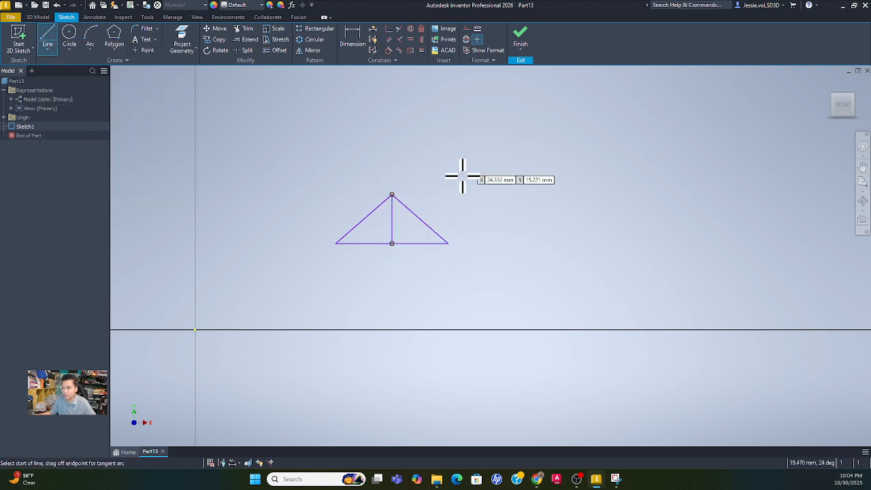
key("Escape")
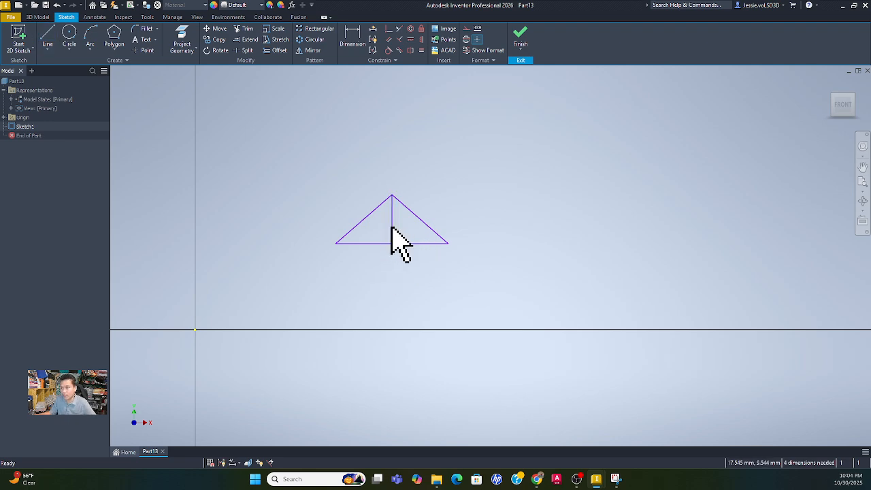
- Change the vertical line inside the triangle to construction geometry
right_click(392, 225)
left_click(537, 241)
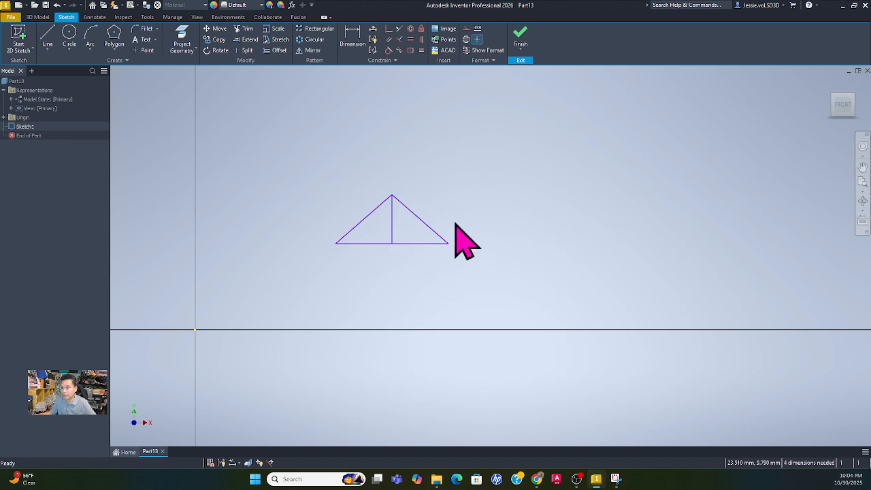
right_click(393, 225)
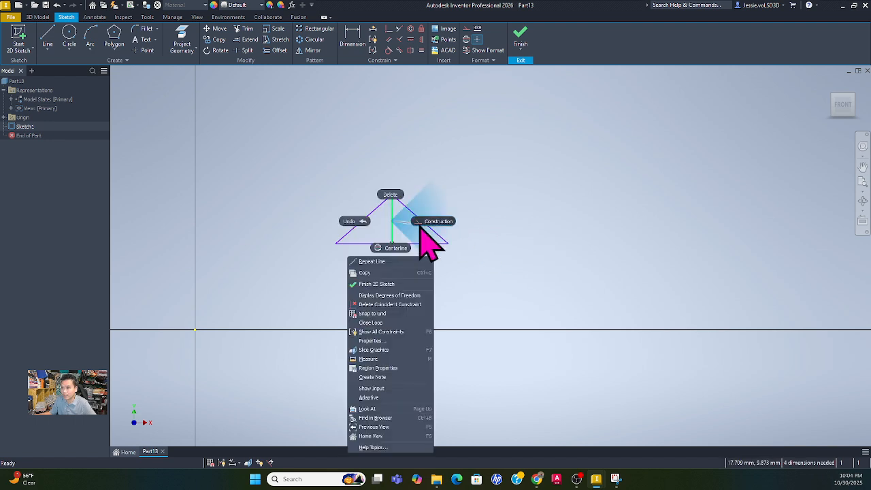
left_click(438, 223)
scroll(400, 271, "up", 4)
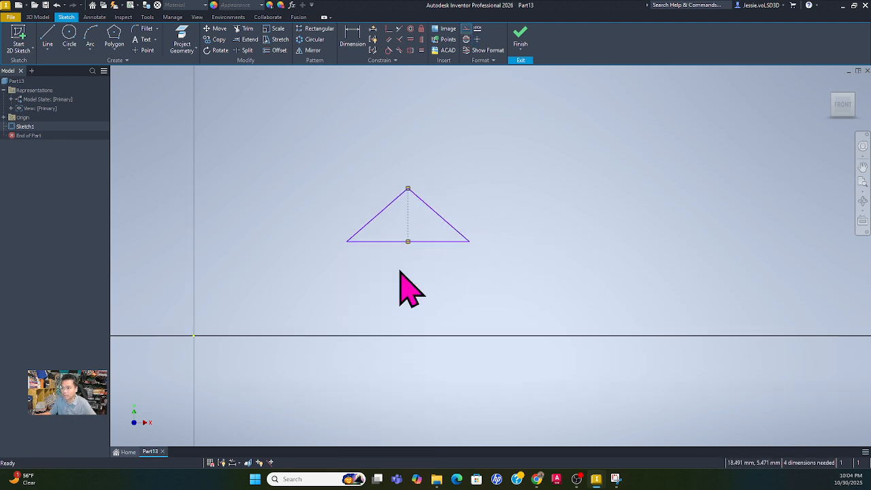
middle_click_drag(652, 276, 404, 318)
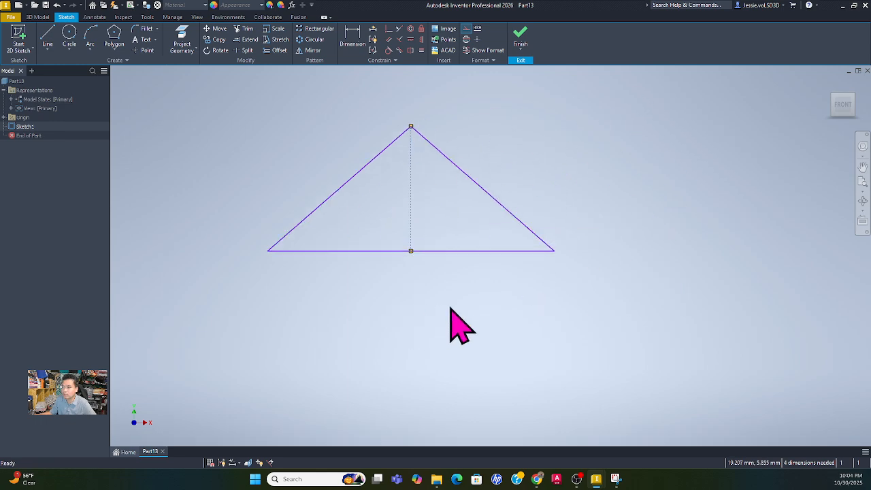
left_click(349, 39)
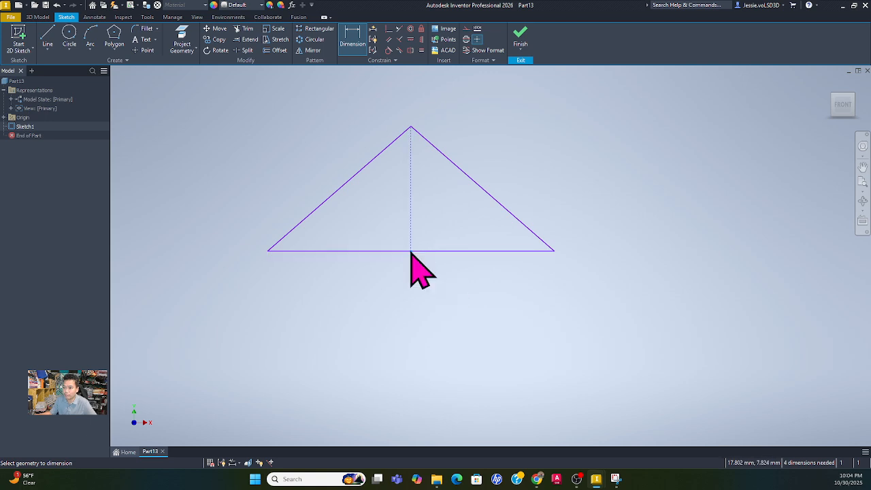
left_click(411, 251)
left_click(268, 251)
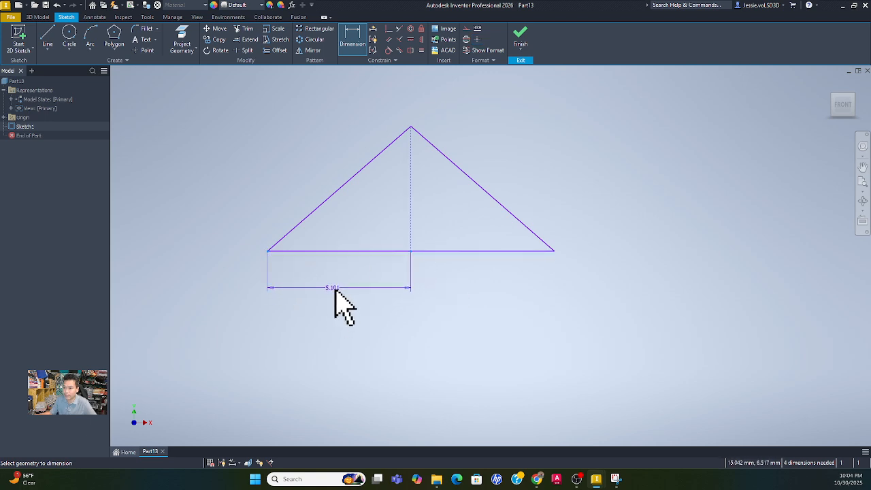
key("Escape")
key("Escape")
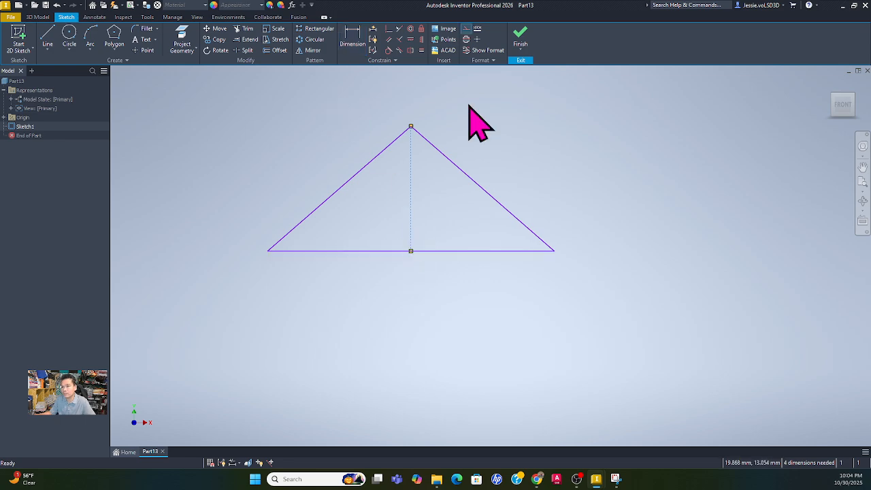
left_click(355, 39)
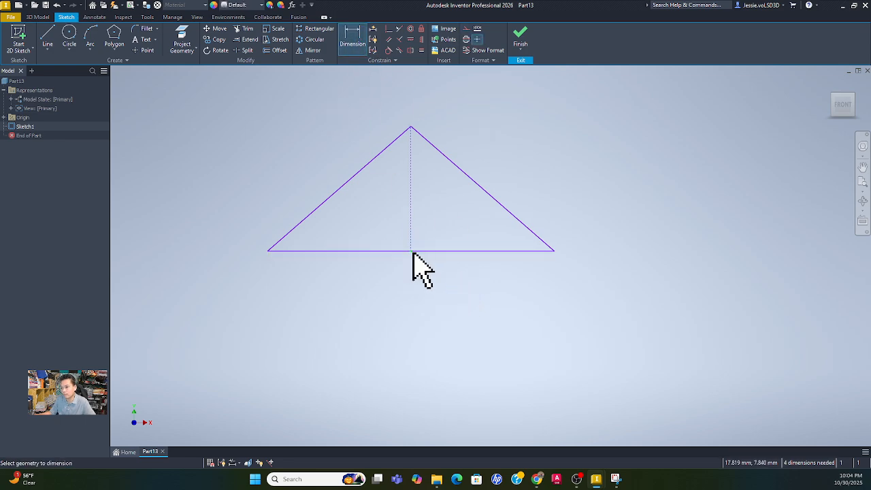
left_click(554, 251)
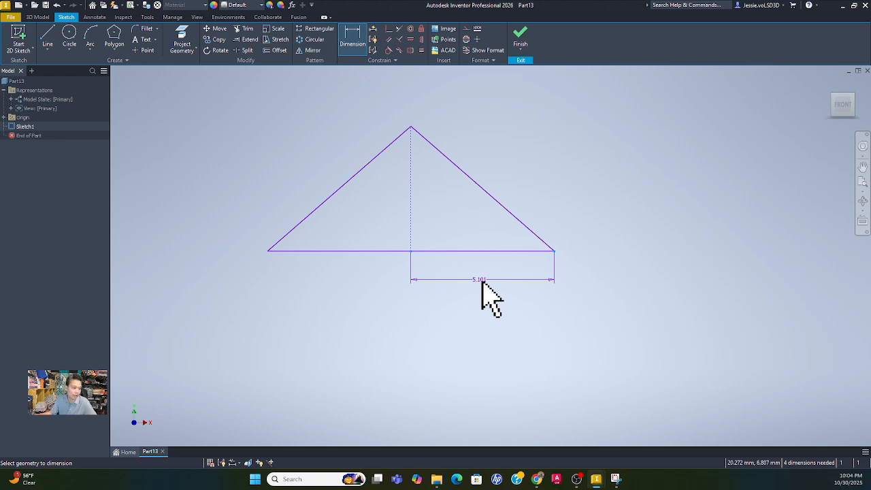
key("Escape")
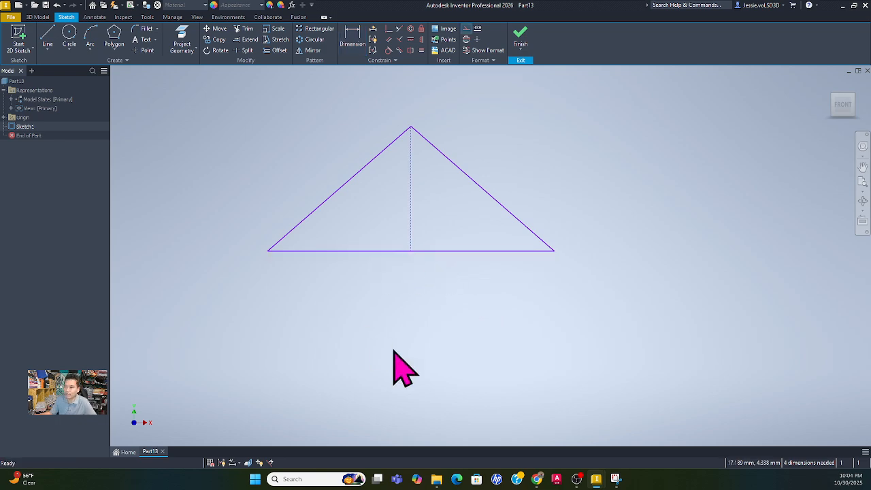
- Dimension the triangle's horizontal base and set its length to 3 mm
left_click(353, 39)
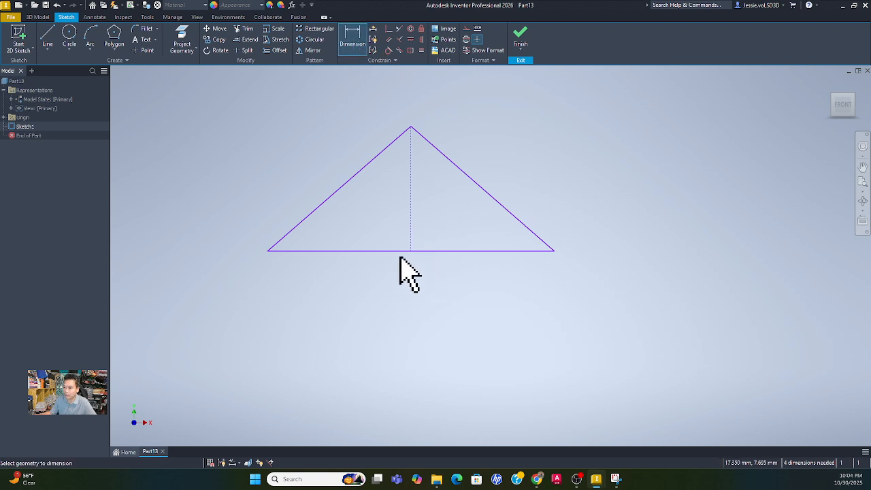
left_click(397, 252)
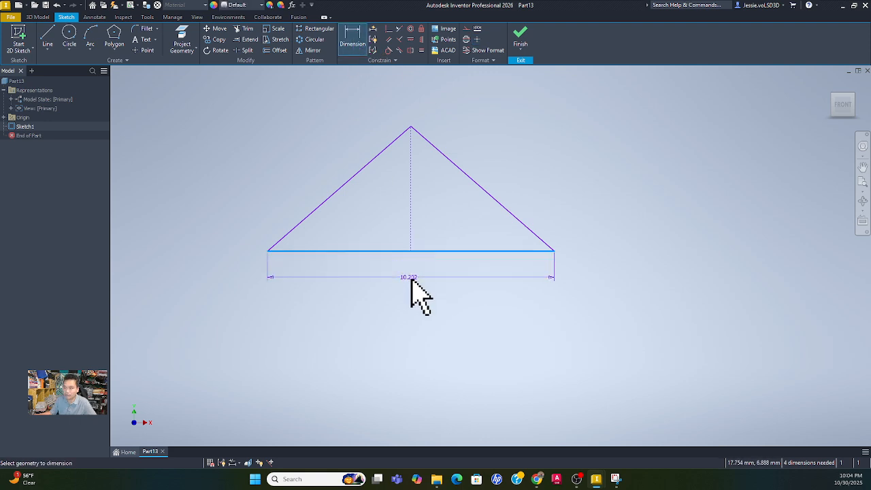
left_click(409, 277)
type("2")
key("Return")
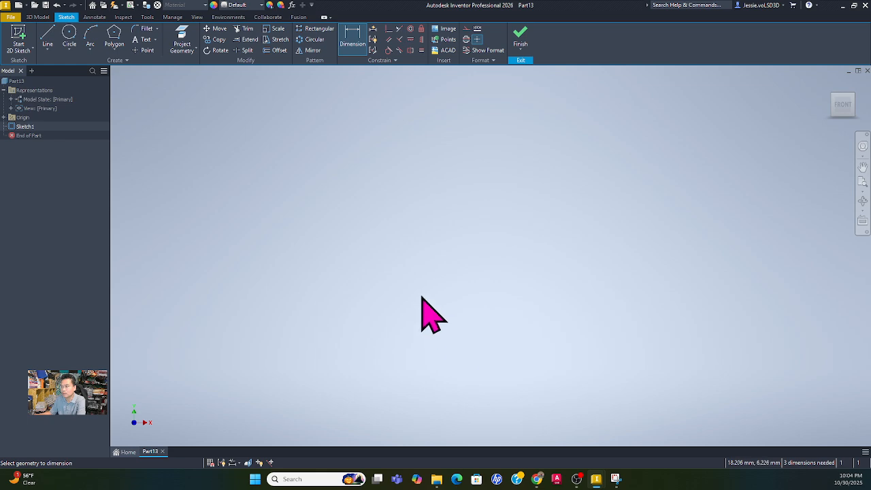
middle_click(421, 295)
middle_click(421, 295)
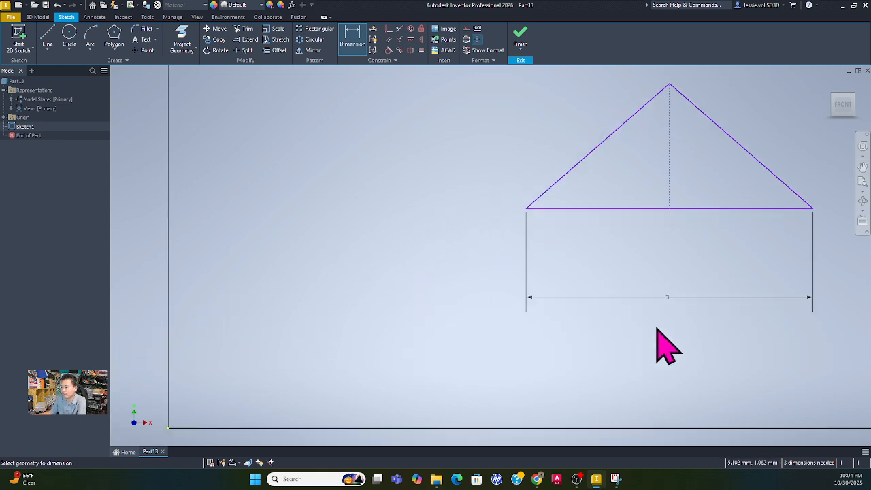
- Add an aligned dimension to the triangle's left slanted side and set it to 2.12 mm
middle_click_drag(656, 329, 477, 350)
left_click(406, 178)
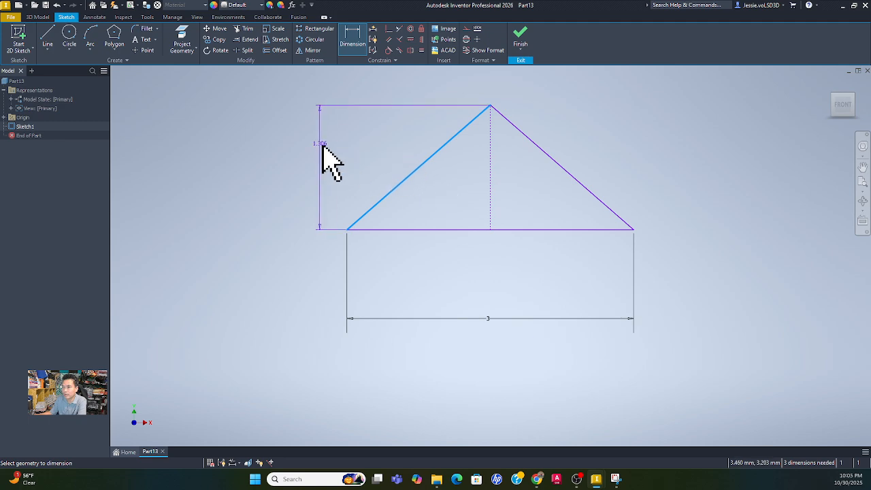
right_click(399, 152)
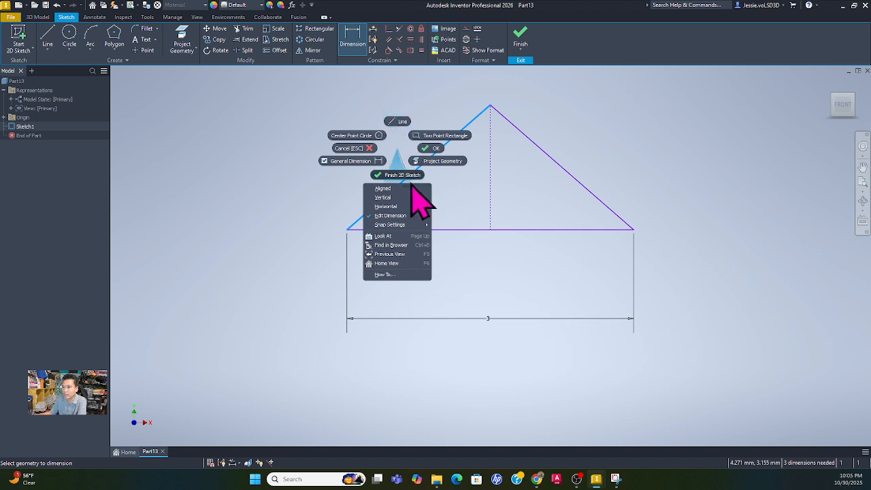
left_click(392, 190)
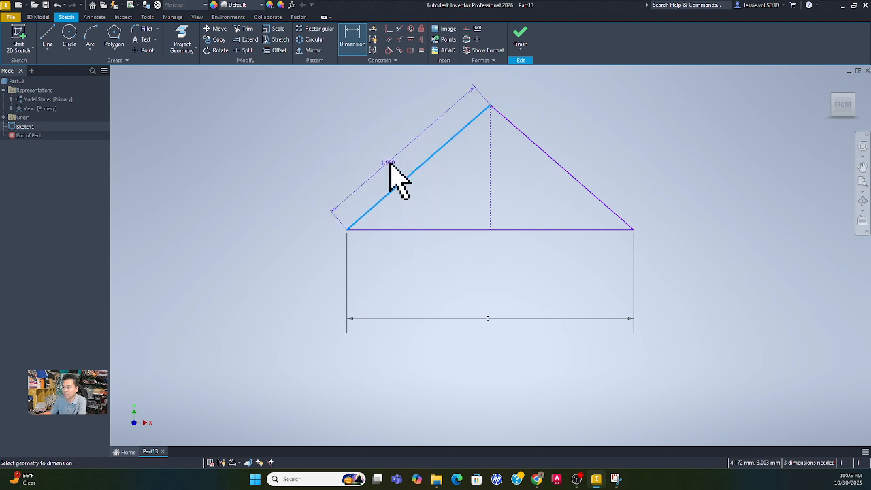
left_click(390, 156)
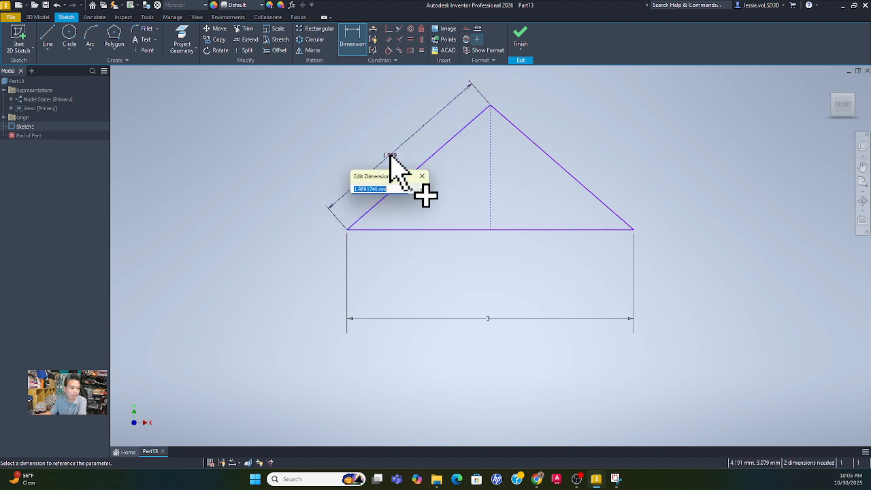
type("2")
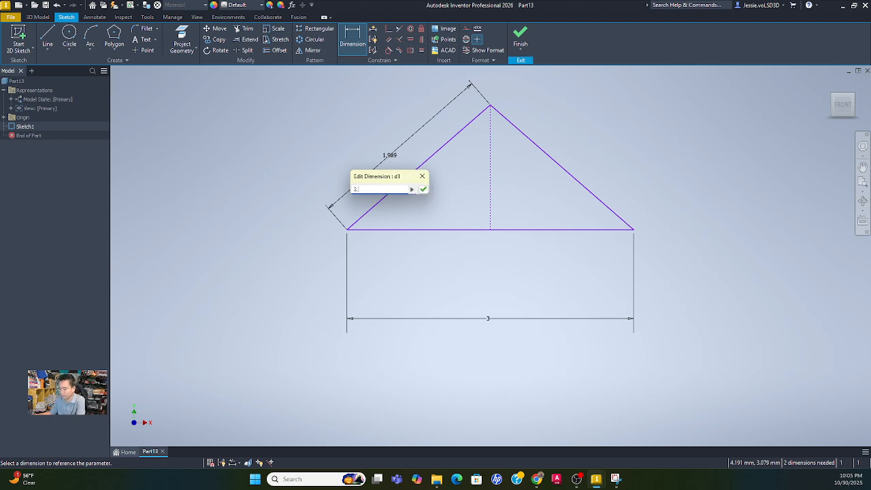
type(".12")
key("Return")
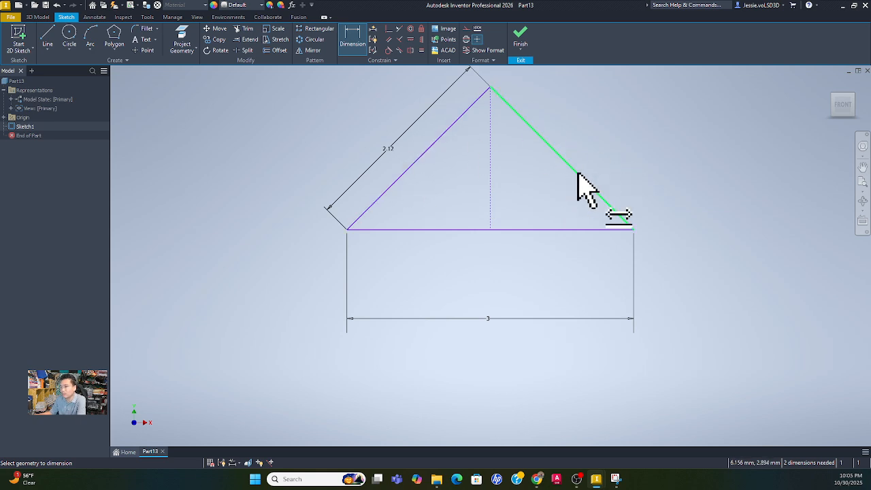
- Add an aligned driven dimension to the triangle's right slanted side
middle_click_drag(542, 193, 424, 234)
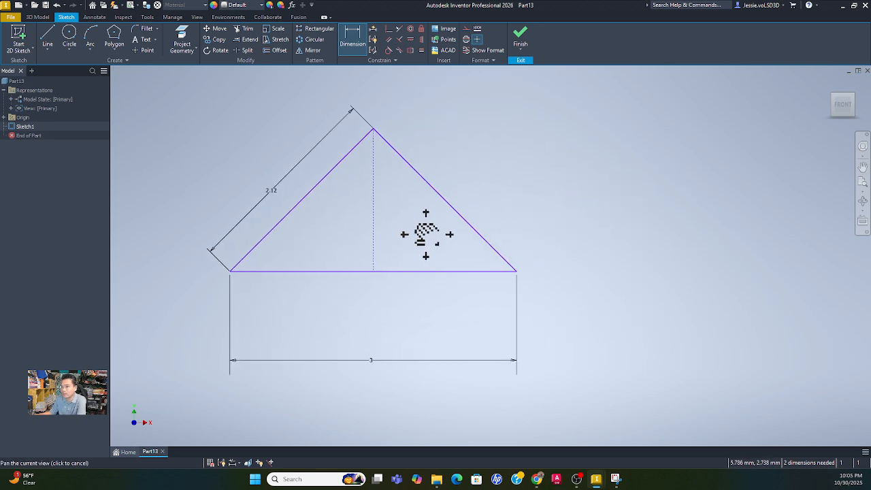
left_click(451, 207)
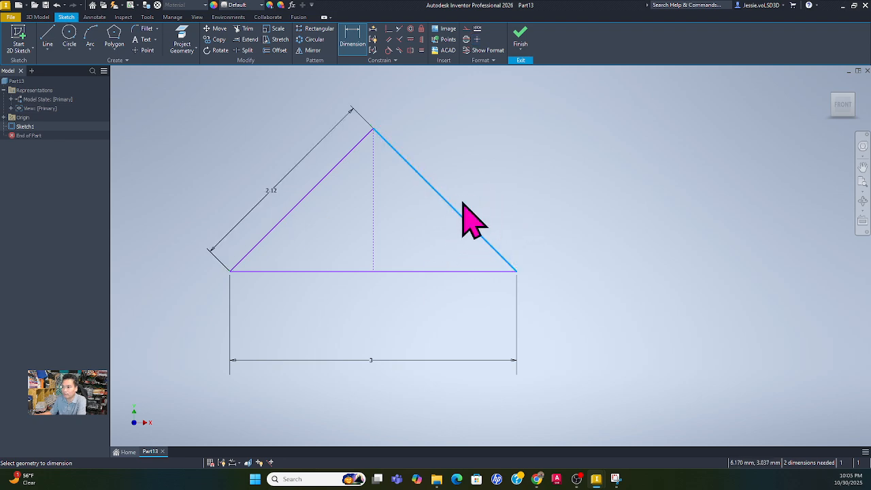
right_click(465, 204)
left_click(439, 239)
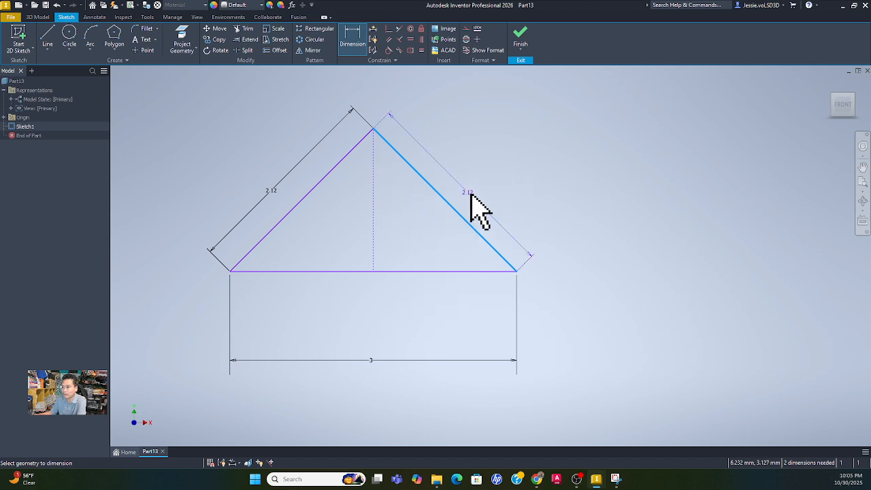
left_click(477, 185)
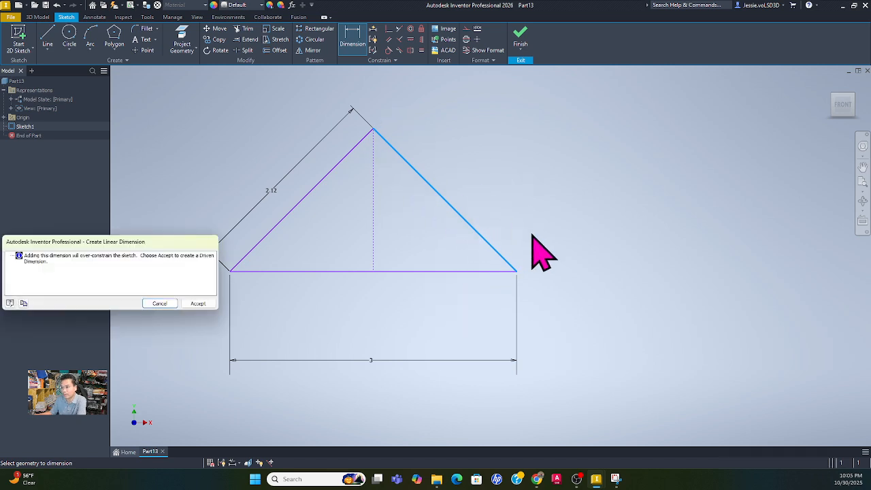
left_click(197, 303)
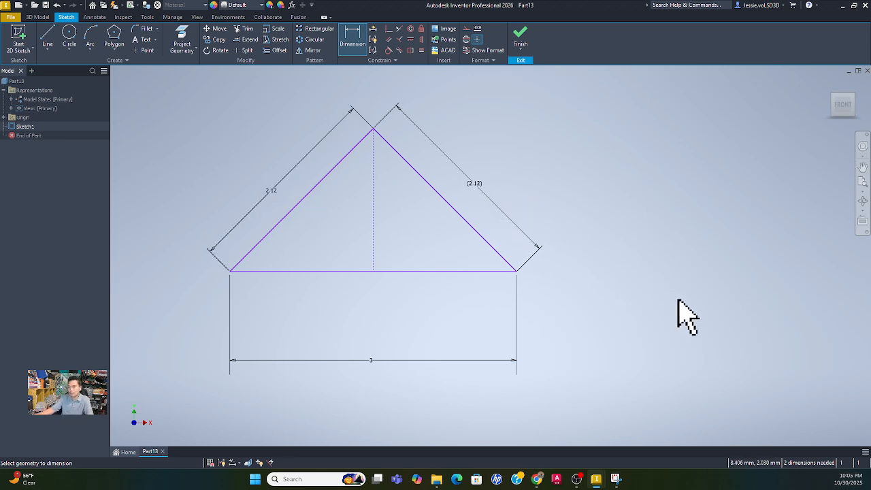
key("Escape")
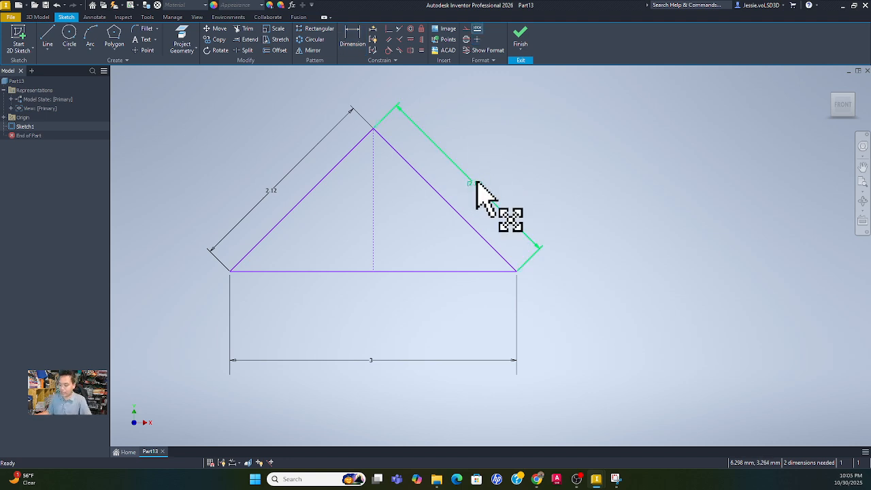
mouse_move(351, 317)
middle_mouse_down()
mouse_move(361, 325)
mouse_move(425, 317)
middle_mouse_up()
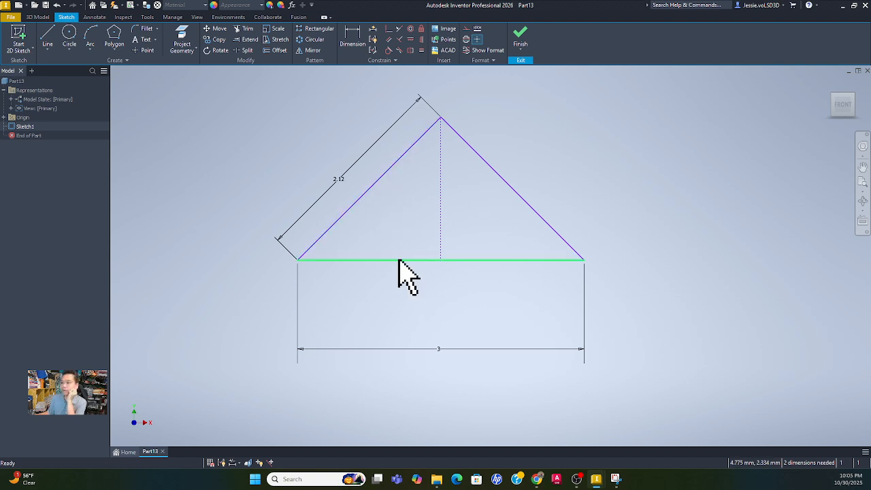
- Change the triangle's two slanted sides and its base to construction geometry
right_click(385, 177)
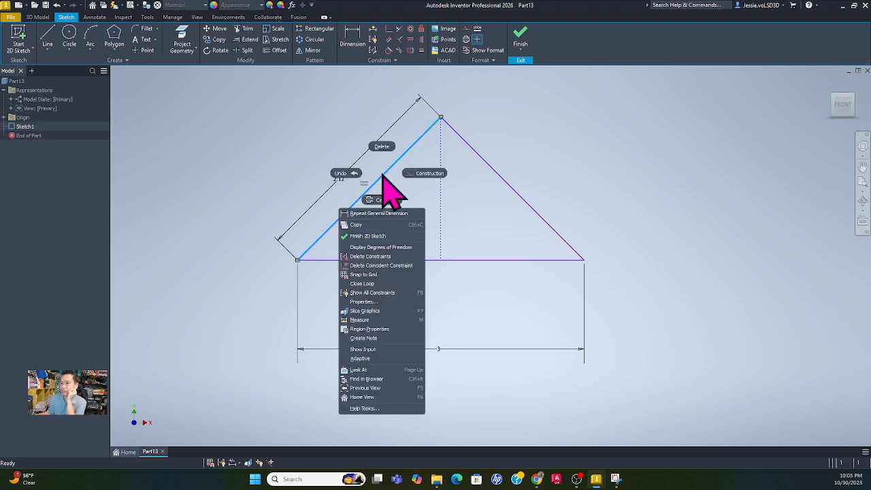
left_click(429, 171)
right_click(498, 172)
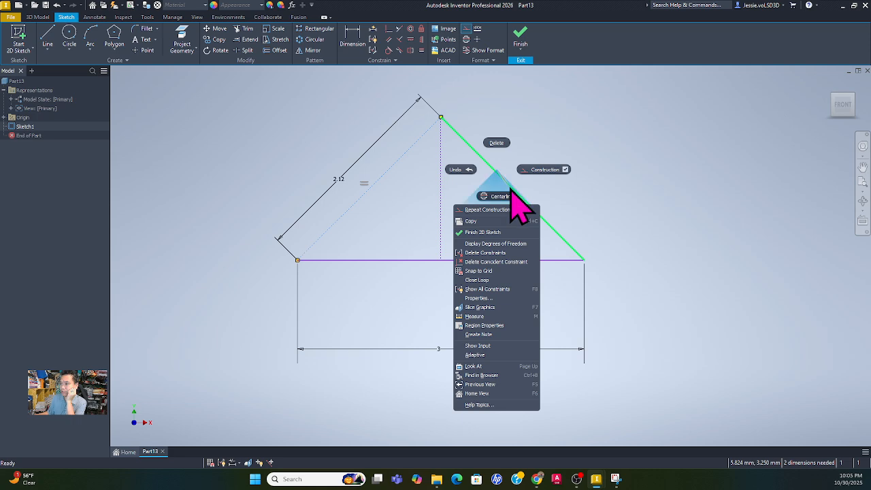
left_click(546, 174)
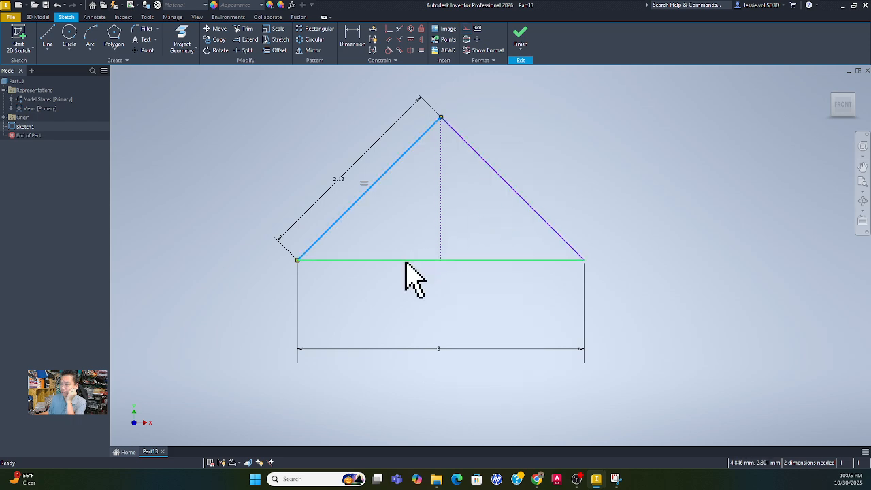
right_click(403, 262)
left_click(435, 262)
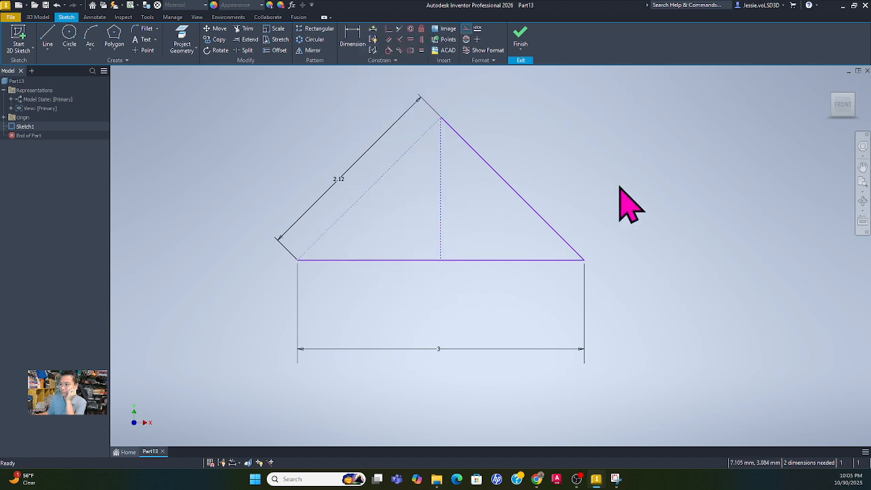
right_click(511, 188)
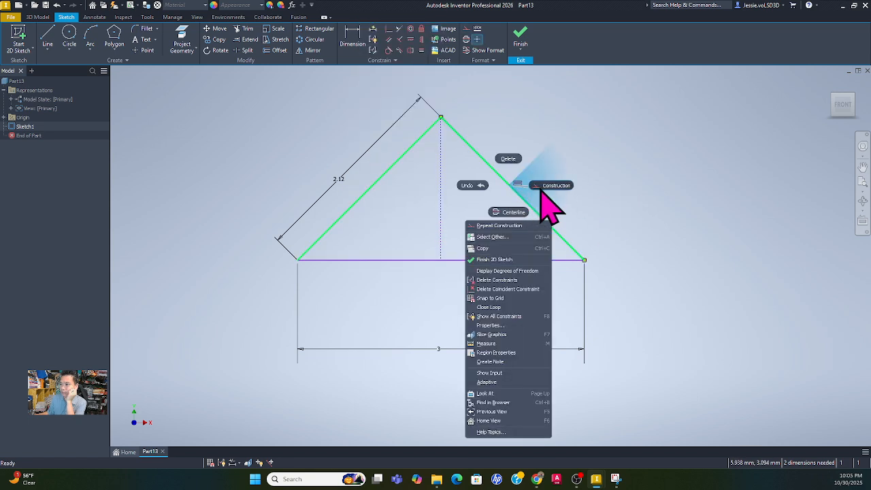
left_click(544, 193)
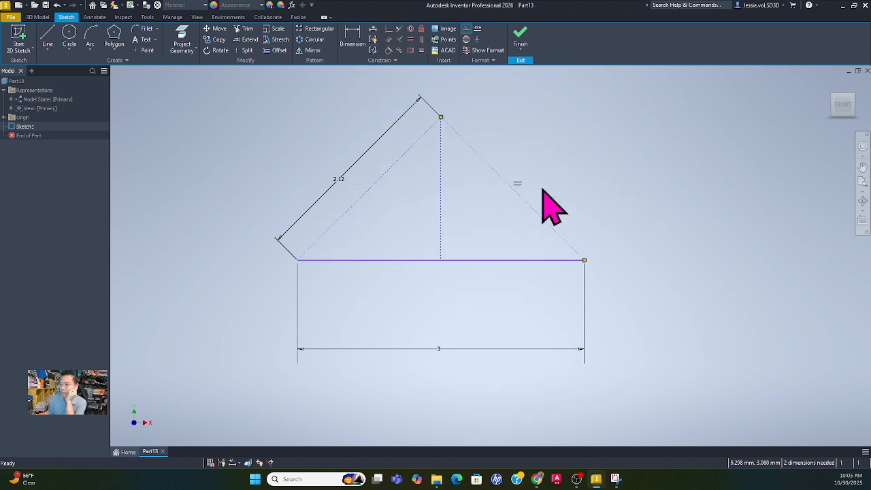
right_click(468, 262)
left_click(512, 274)
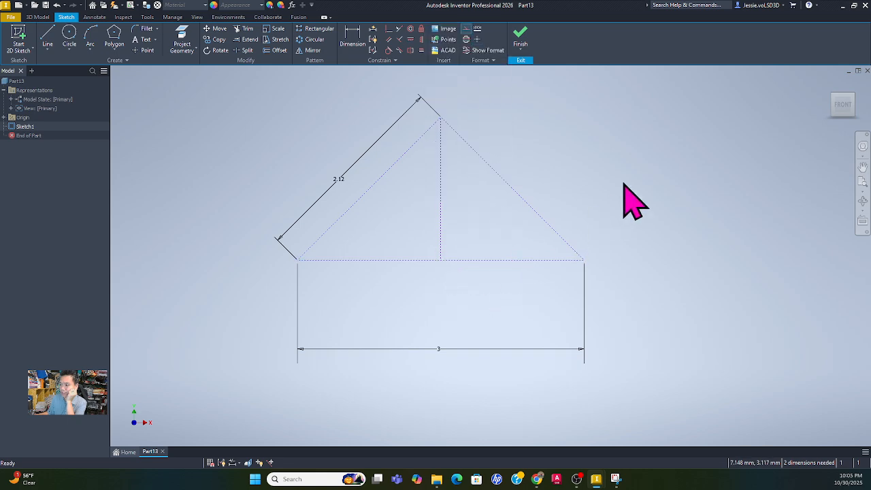
- Draw a circle about 0.37 mm in diameter centred on the triangle's apex
left_click(69, 36)
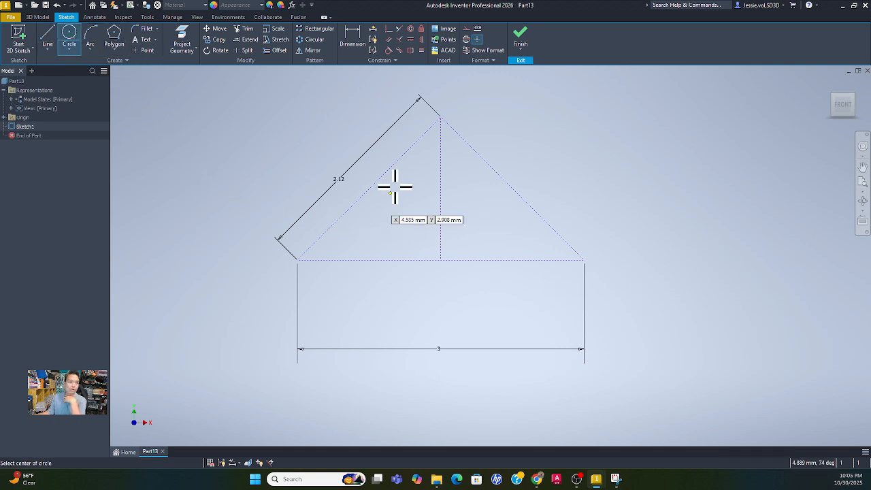
left_click(442, 119)
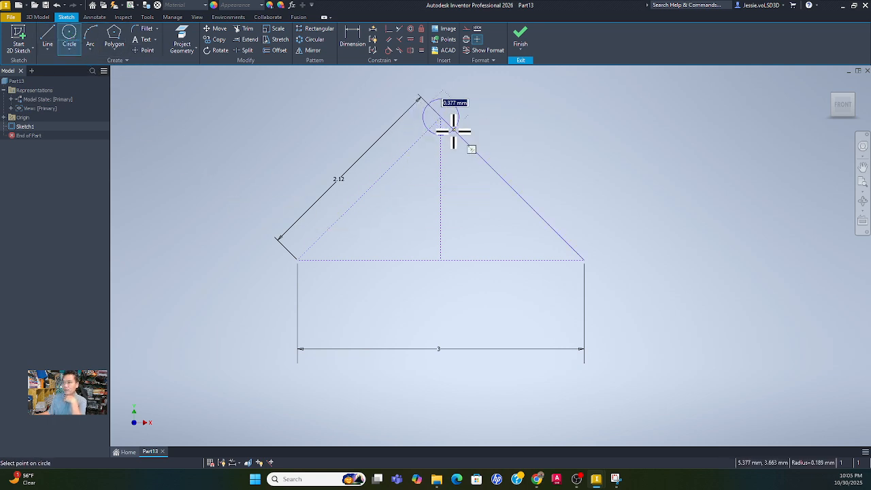
left_click(454, 130)
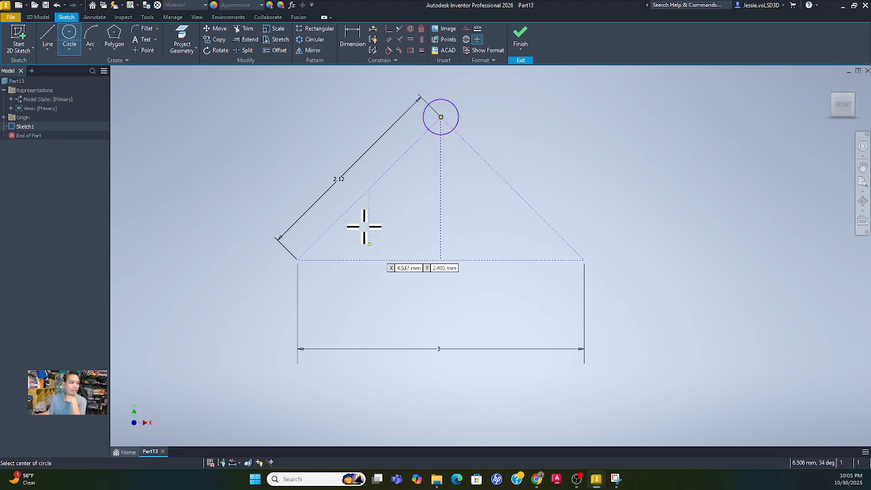
left_click(298, 260)
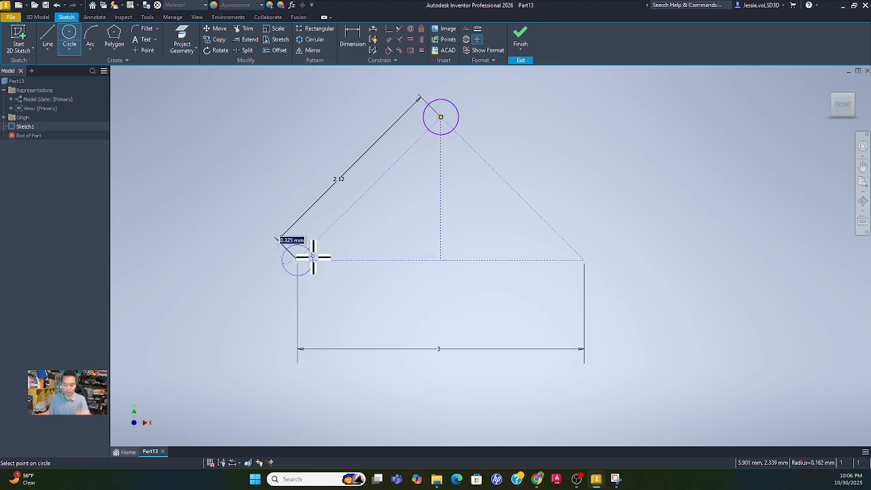
key("Escape")
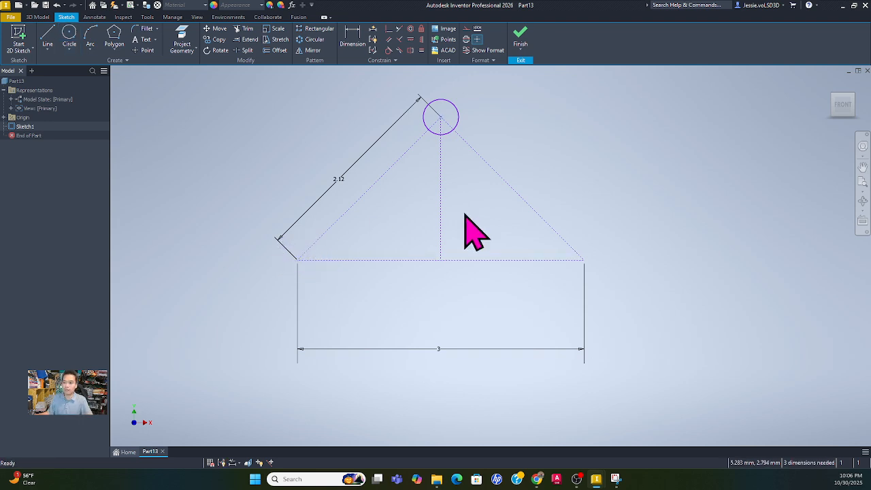
- Dimension the apex circle and set its diameter to 0.19 mm
left_click(365, 42)
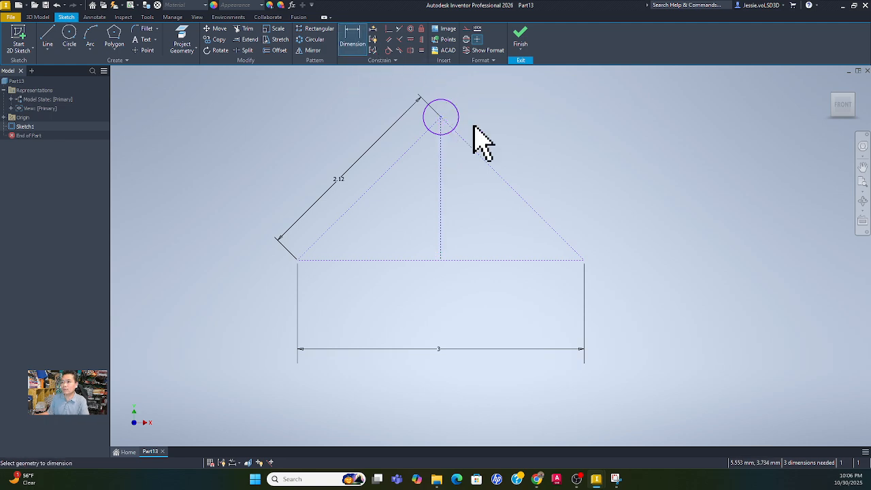
left_click(460, 124)
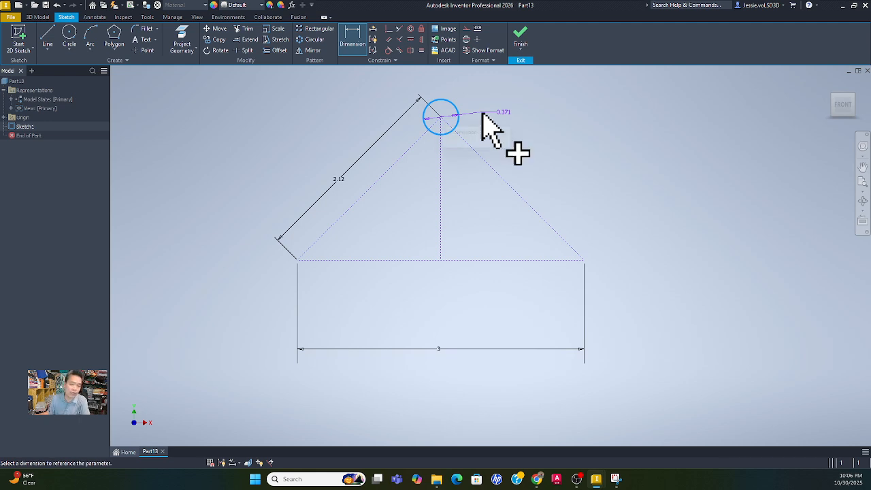
left_click(483, 117)
type(".1")
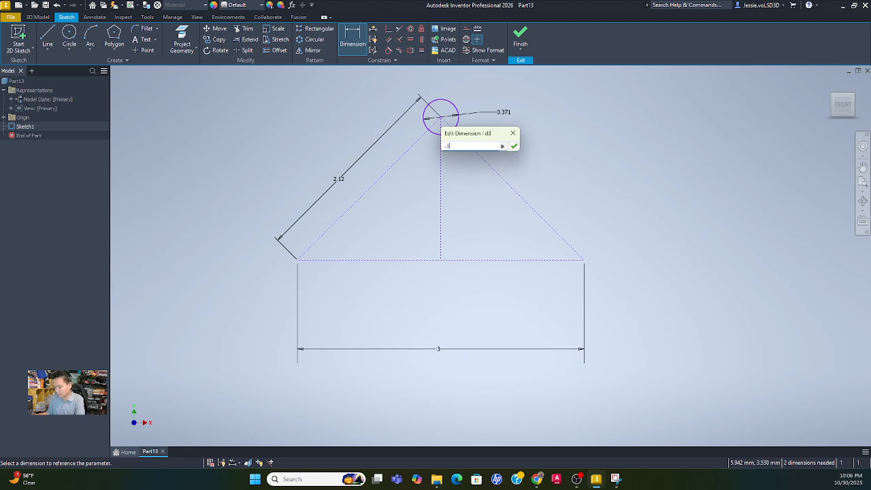
type("9")
left_click(514, 145)
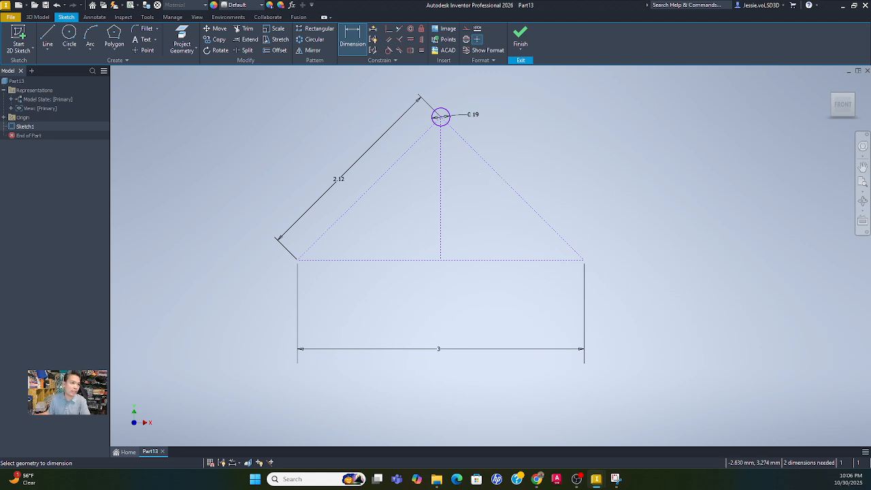
- Switch to Snipping Tool to check the reference drawing, and move its window clear of the sketch
mouse_move(328, 250)
left_mouse_down()
mouse_move(523, 85)
mouse_move(528, 67)
left_mouse_up()
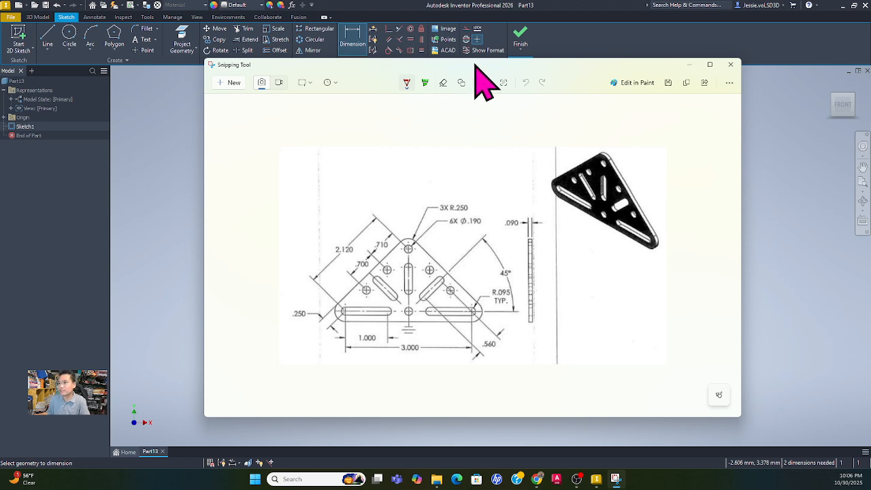
left_click_drag(475, 65, 0, 164)
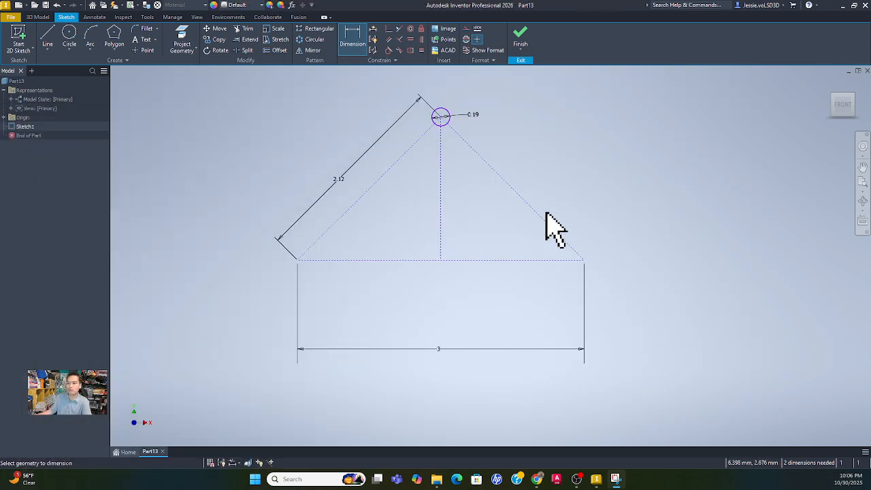
- Draw two small circles centred on the triangle's left slanted side, spaced between the apex circle and the lower-left corner
left_click(70, 39)
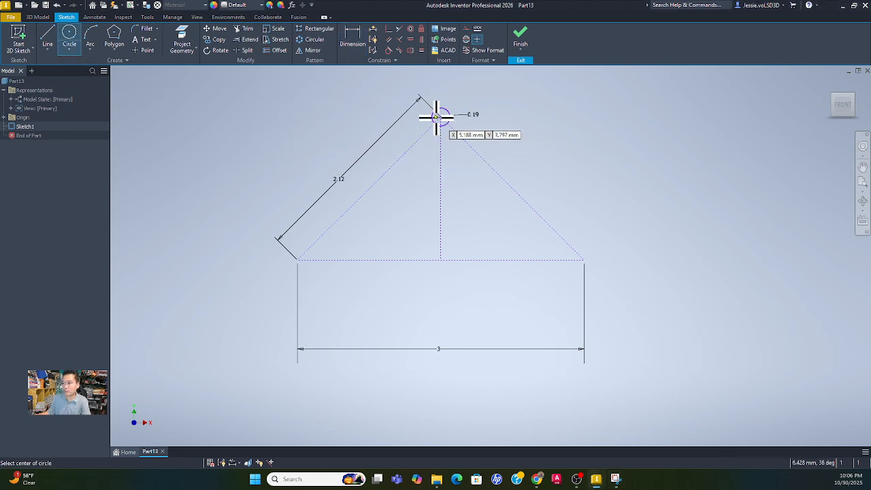
left_click(400, 157)
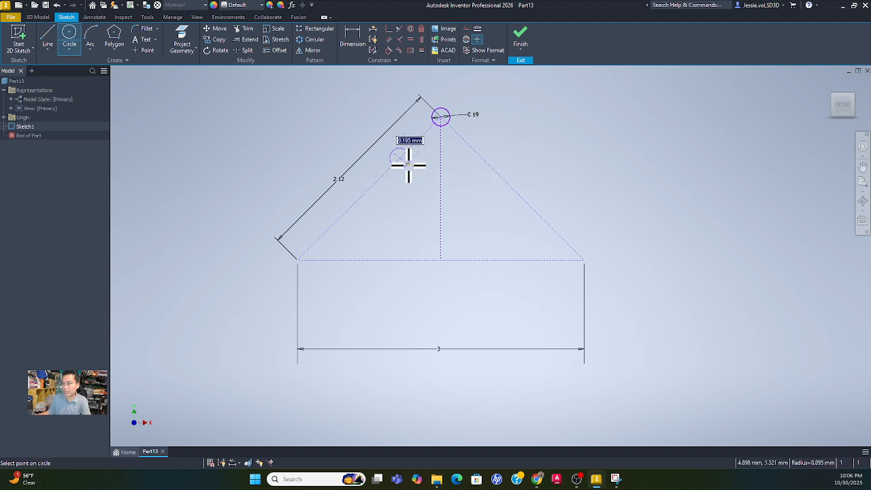
left_click(408, 165)
left_click(360, 198)
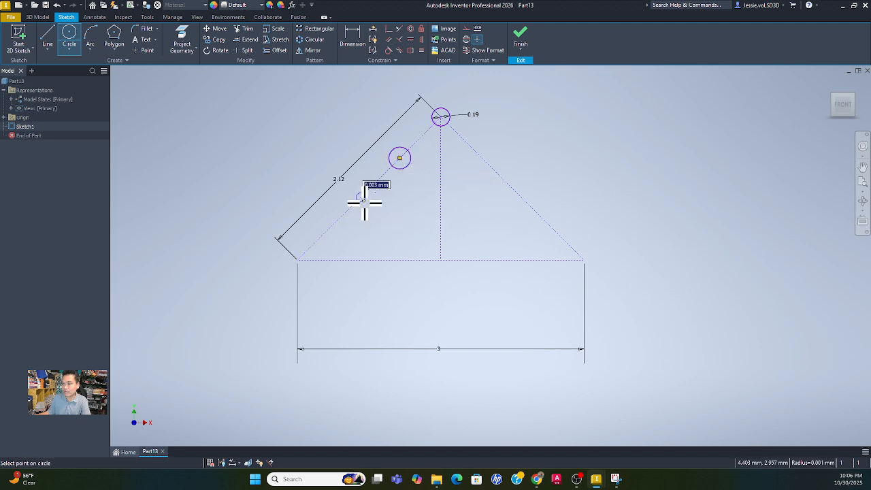
left_click(369, 208)
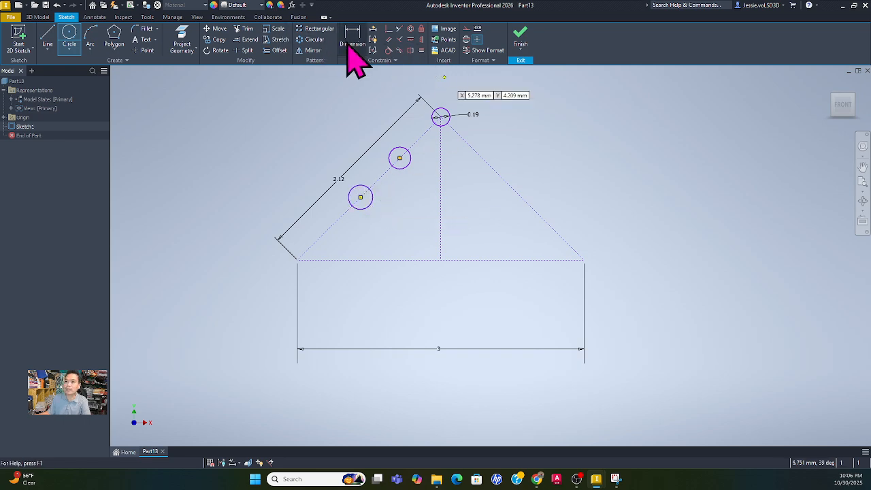
key("Escape")
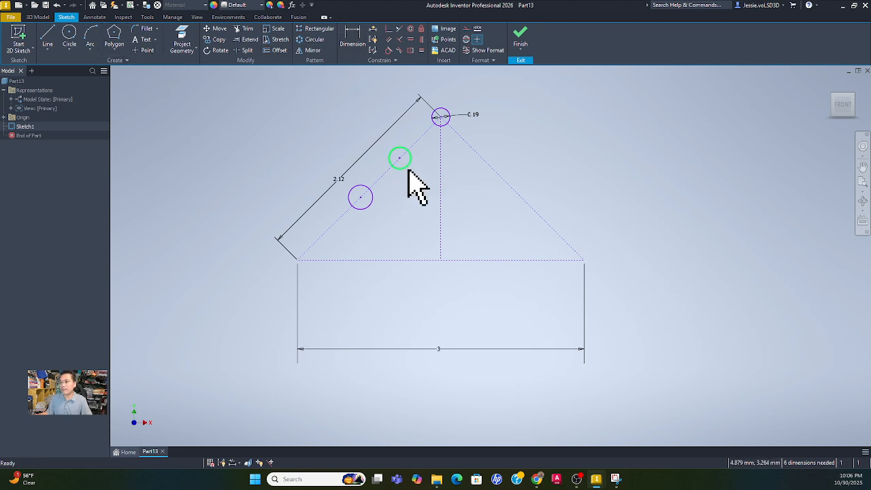
- Apply an Equal constraint to make both circles on the left slanted side the same size as the apex circle
left_click(364, 209)
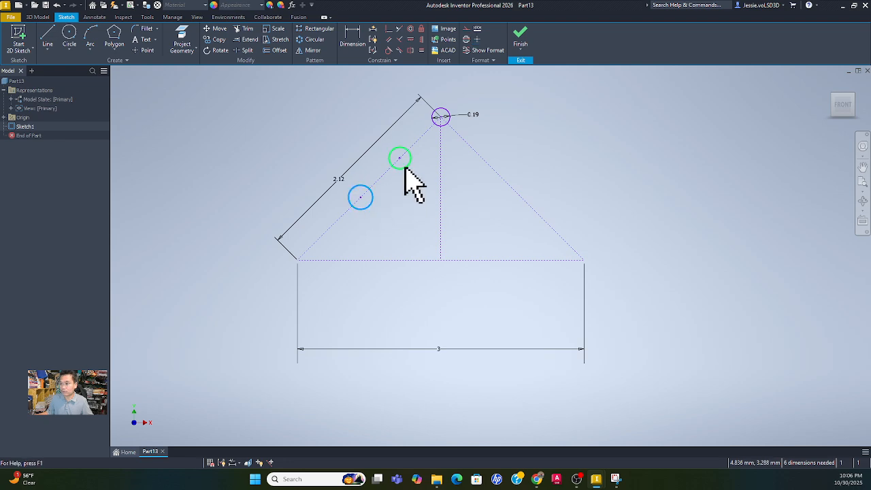
left_click(412, 158, "ctrl")
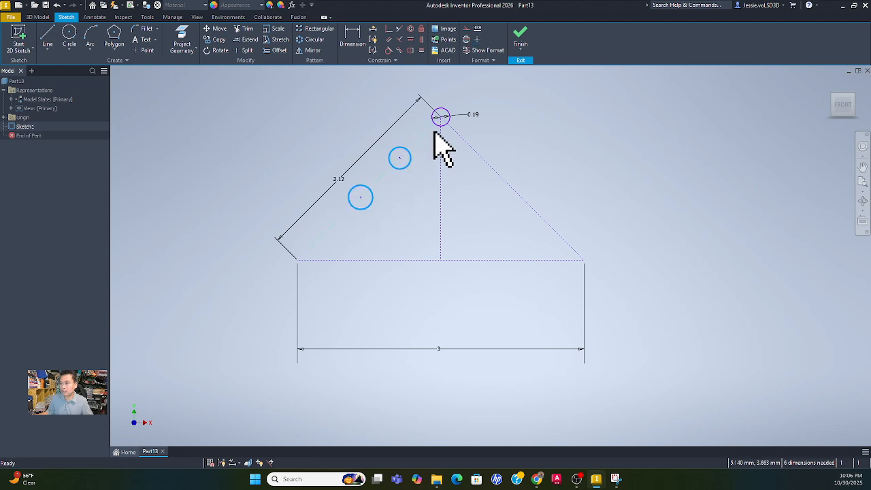
left_click(436, 127, "ctrl")
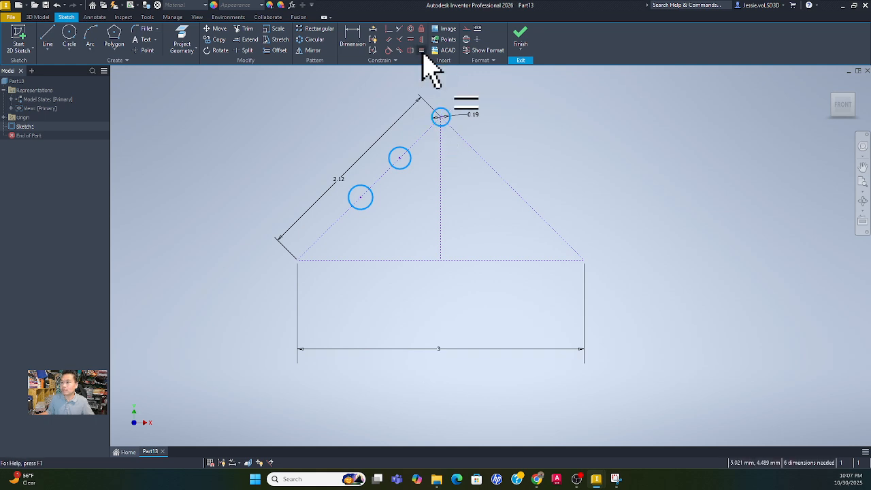
left_click(422, 51)
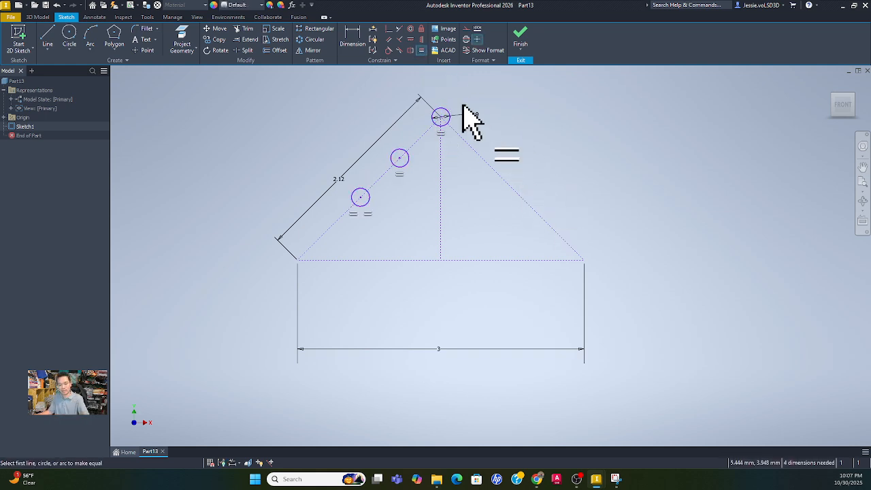
key("Escape")
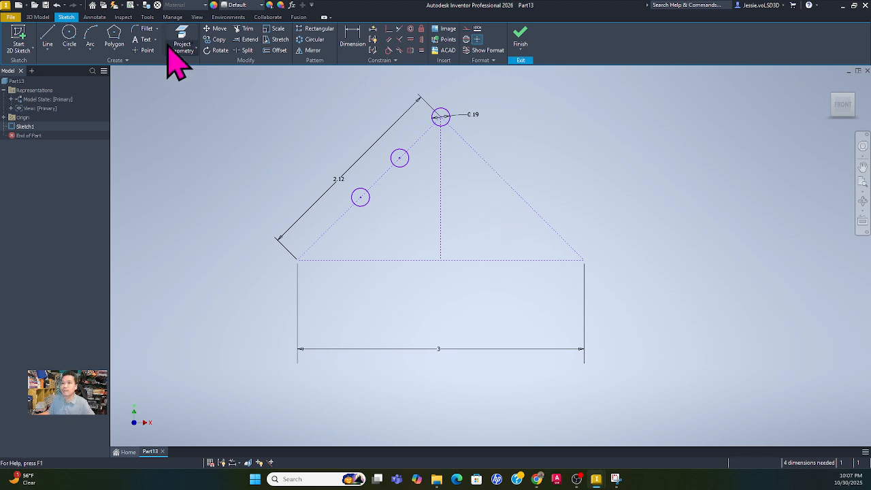
- Add an aligned dimension between the centres of the apex circle and the upper left-side circle, and set it to 0.71 mm
left_click(353, 38)
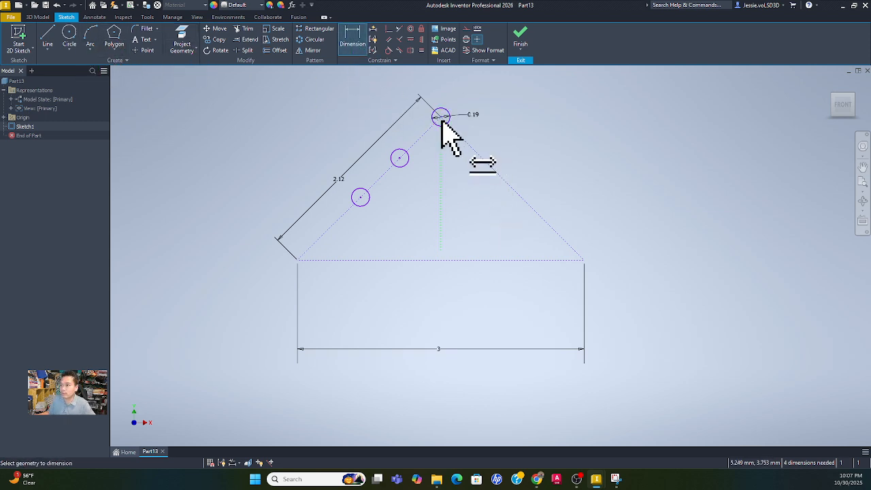
left_click(441, 117)
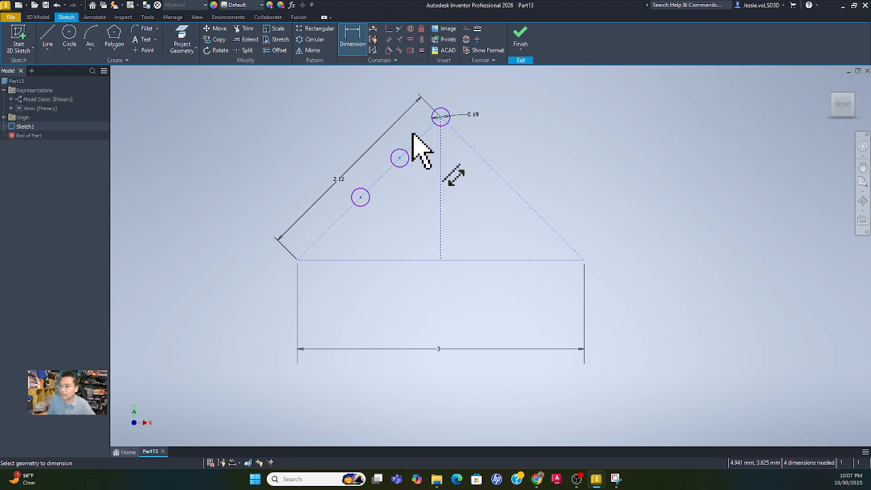
right_click(412, 131)
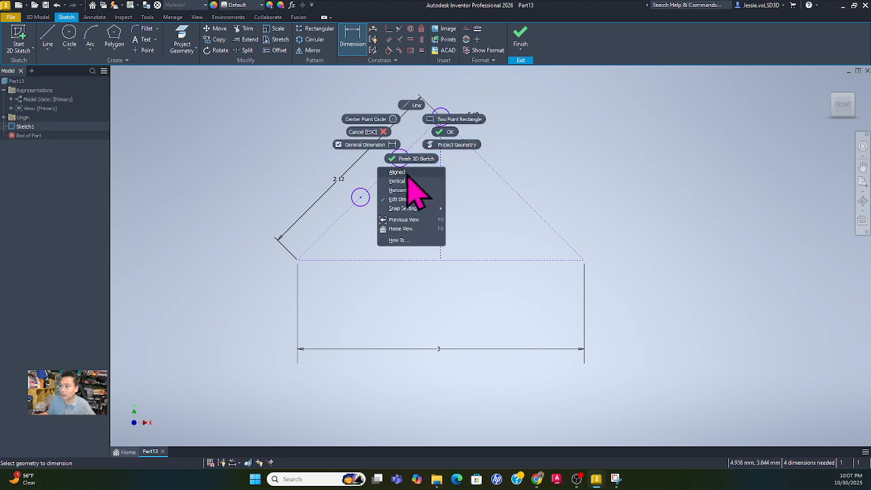
left_click(414, 182)
left_click(412, 132)
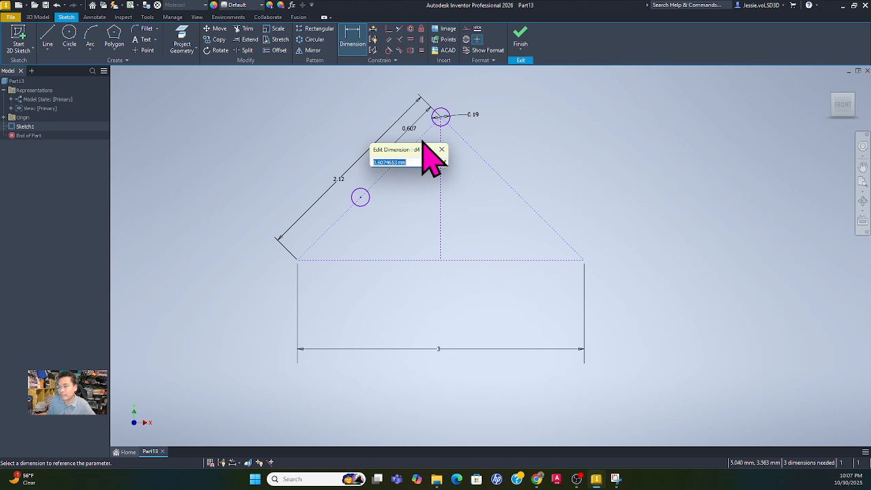
type(".7")
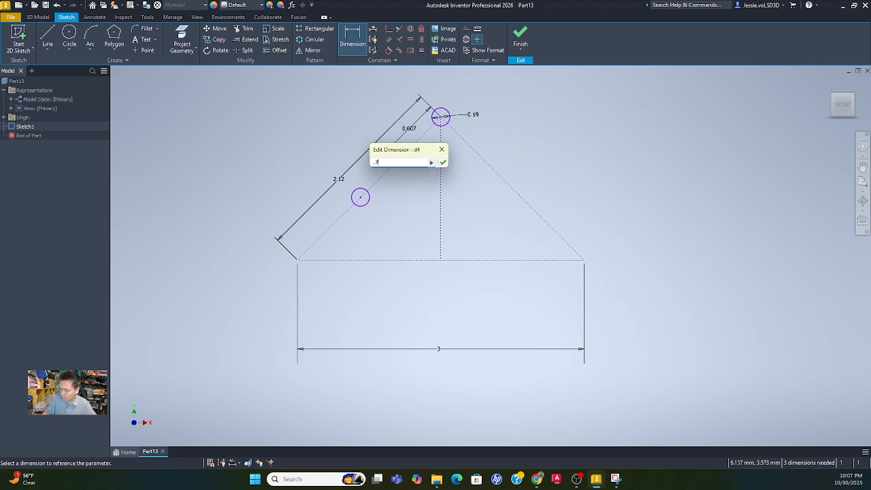
type("1")
key("Return")
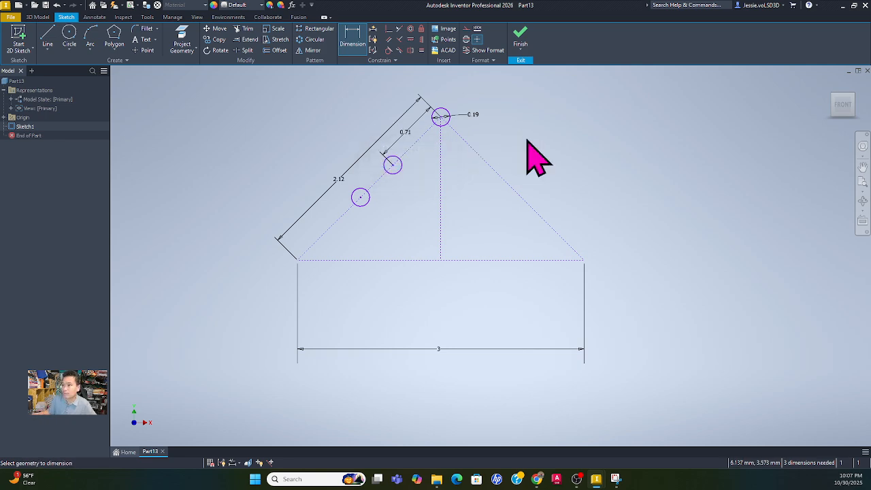
- Add an aligned dimension between the centres of the two circles on the left slanted side, and set it to 0.7 mm
right_click(371, 178)
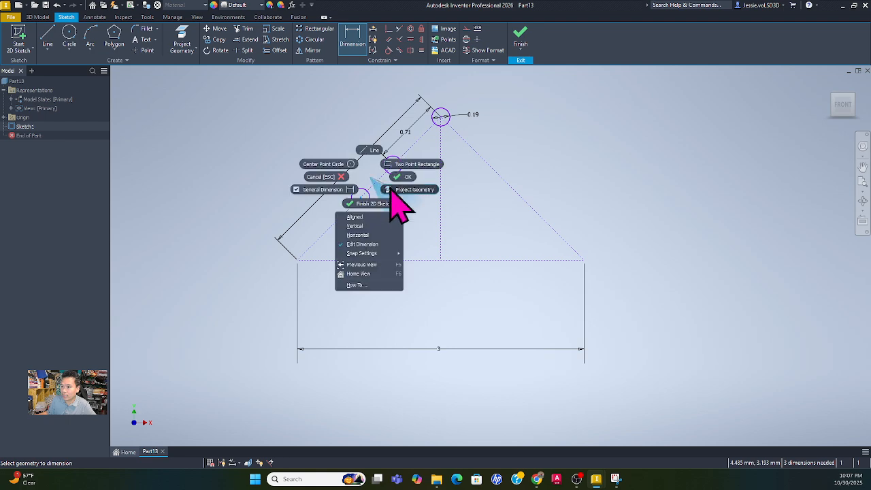
left_click(361, 217)
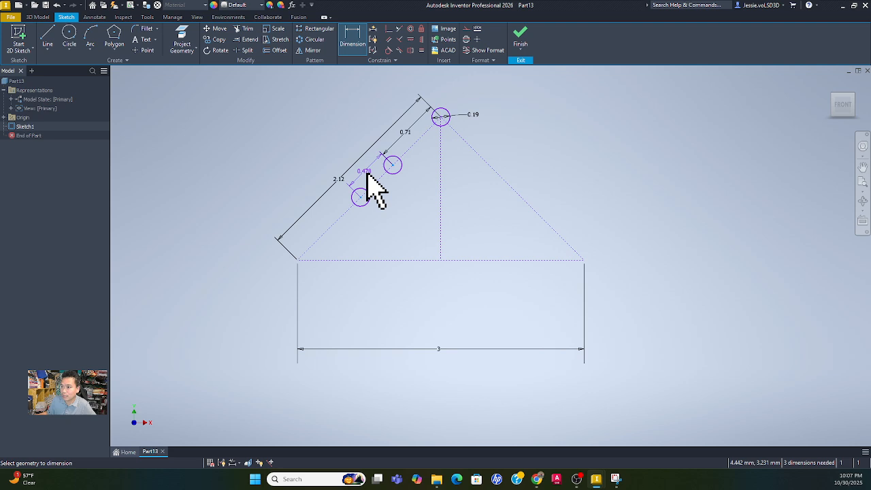
left_click(368, 177)
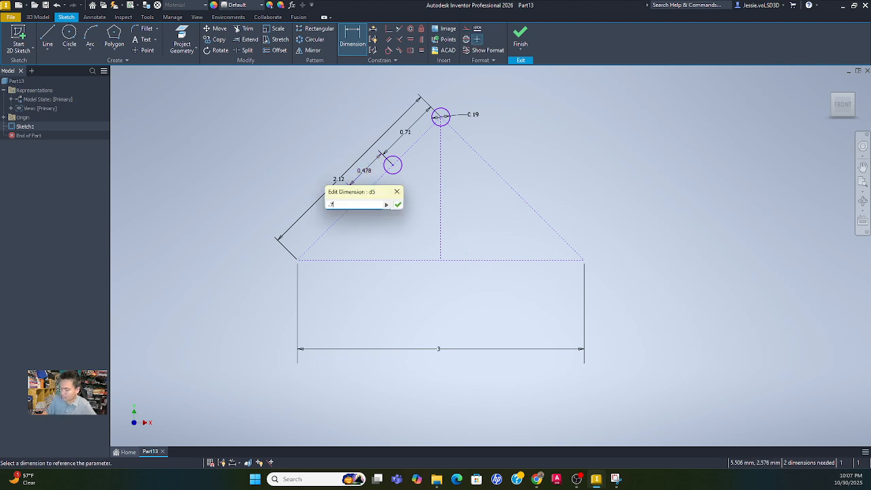
key("Return")
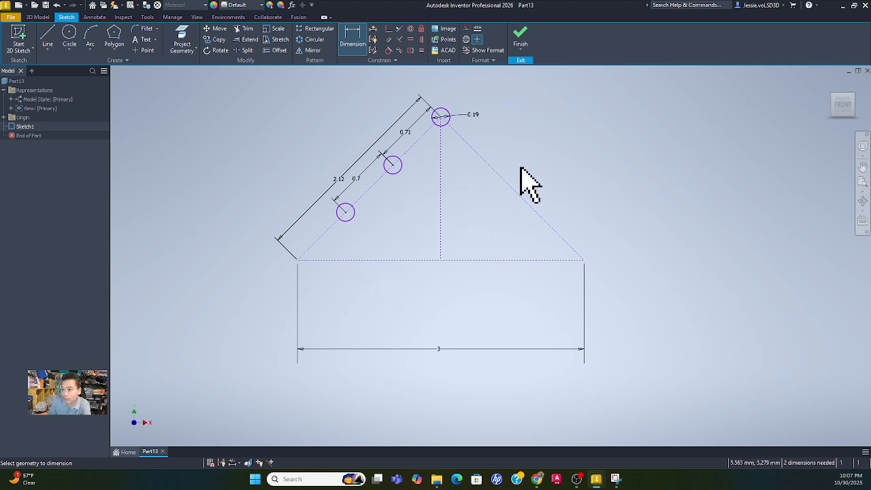
key("Escape")
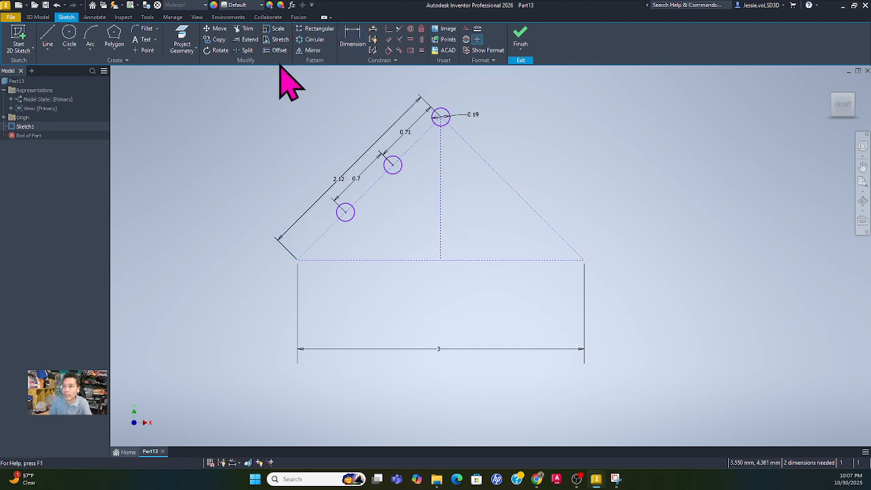
- Mirror the two left-side circles across the triangle's vertical centreline onto the right slanted side
left_click(312, 51)
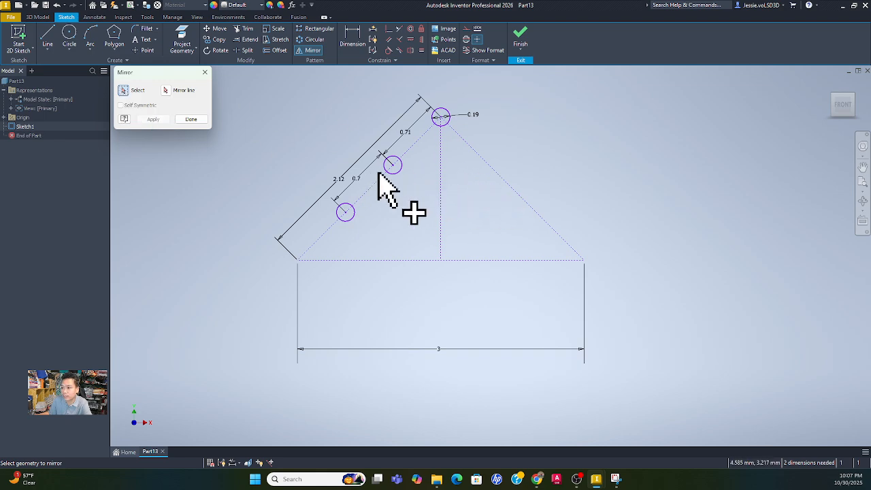
left_click(397, 170)
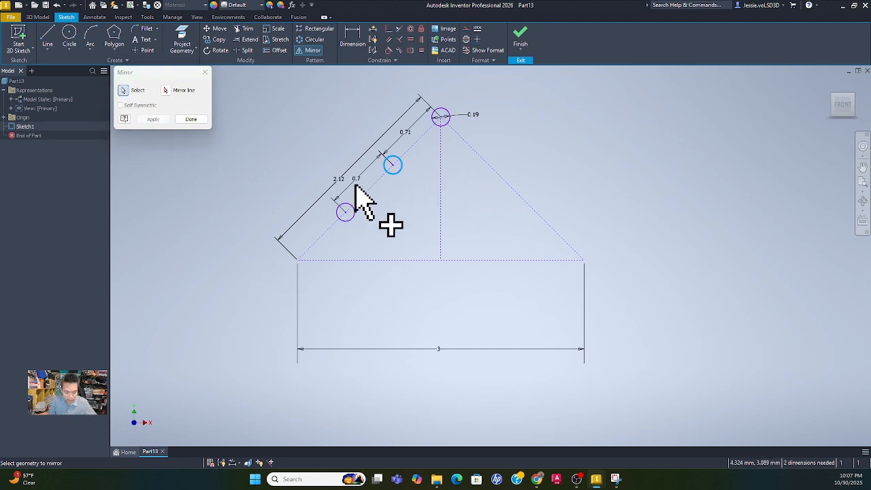
left_click(352, 221)
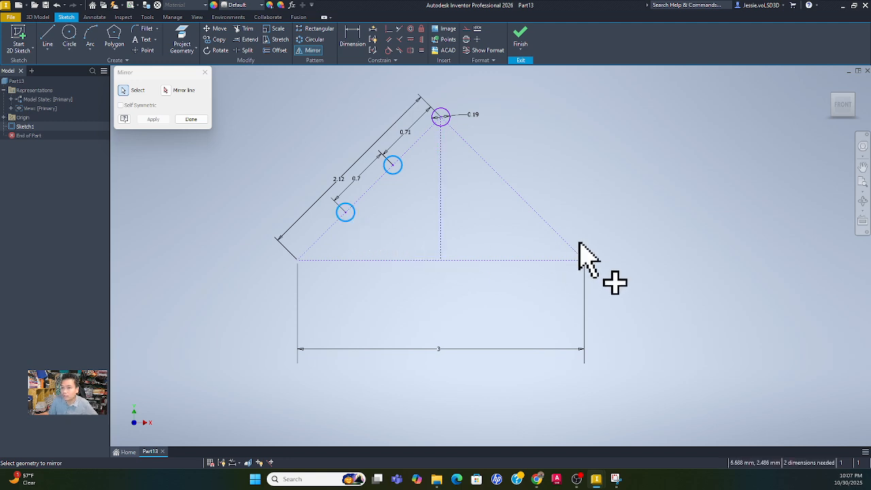
left_click(164, 90)
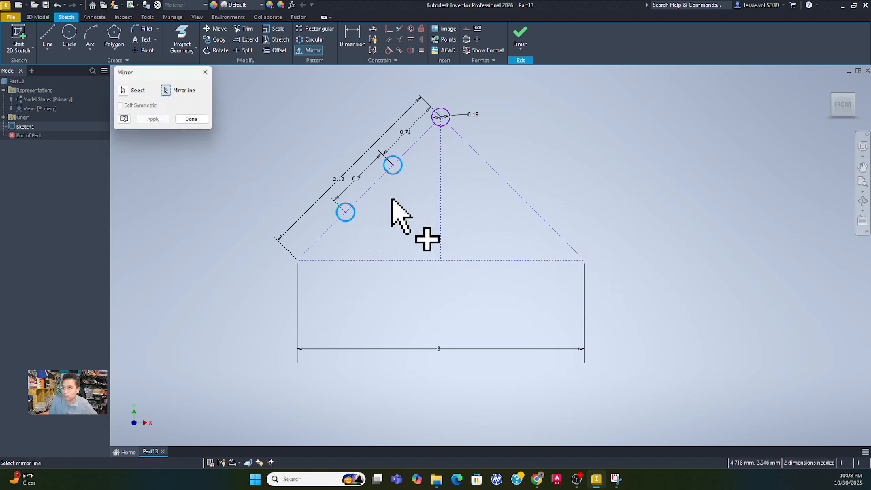
left_click(446, 199)
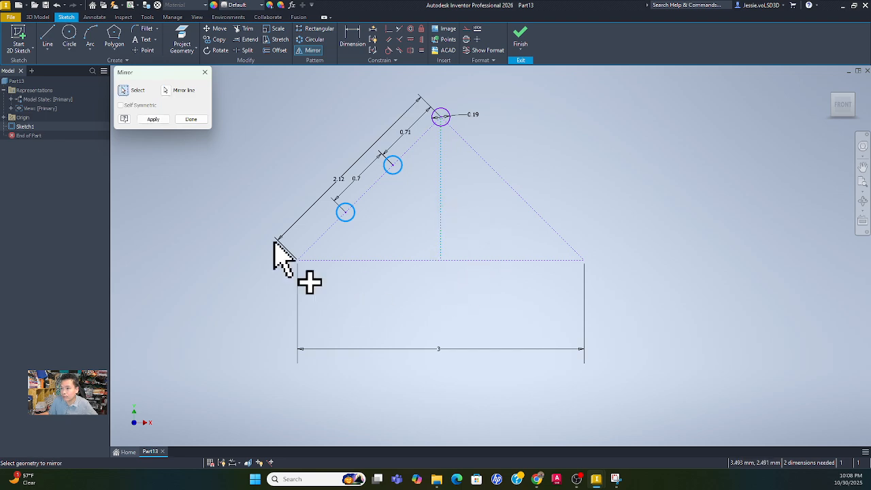
left_click(155, 120)
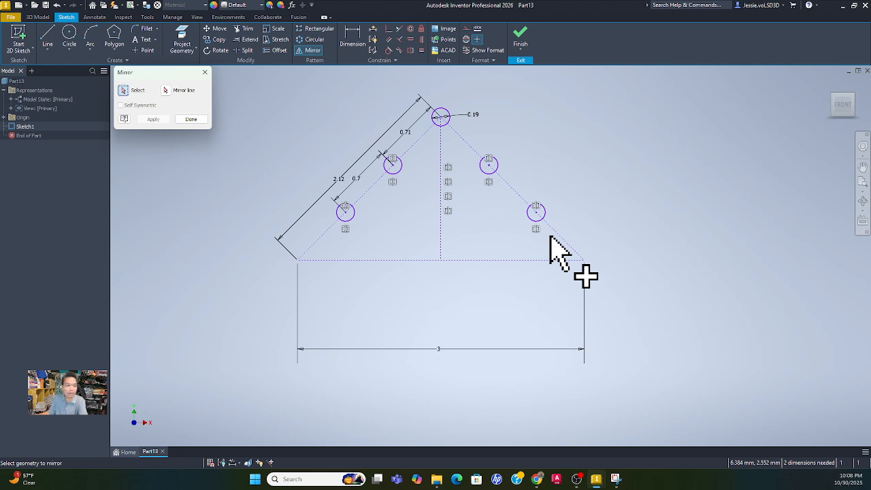
left_click(191, 119)
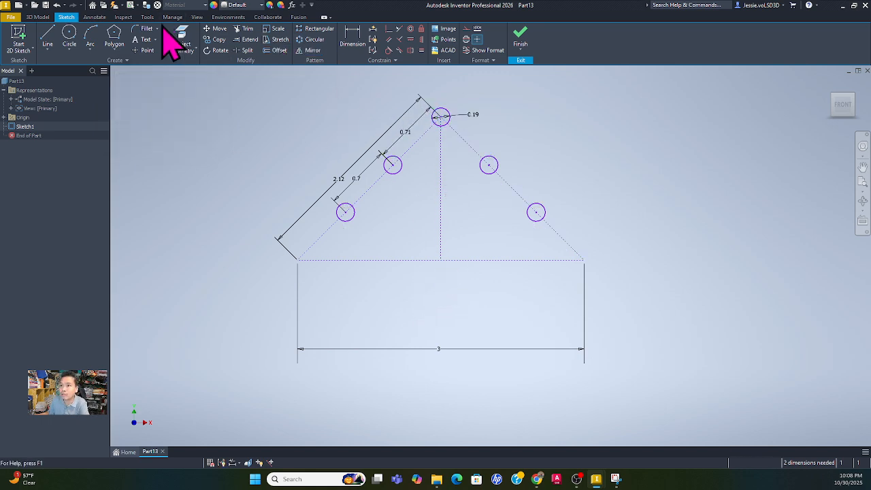
- Draw a circle centred on the midpoint of the triangle's base, where the vertical centreline meets it
left_click(69, 38)
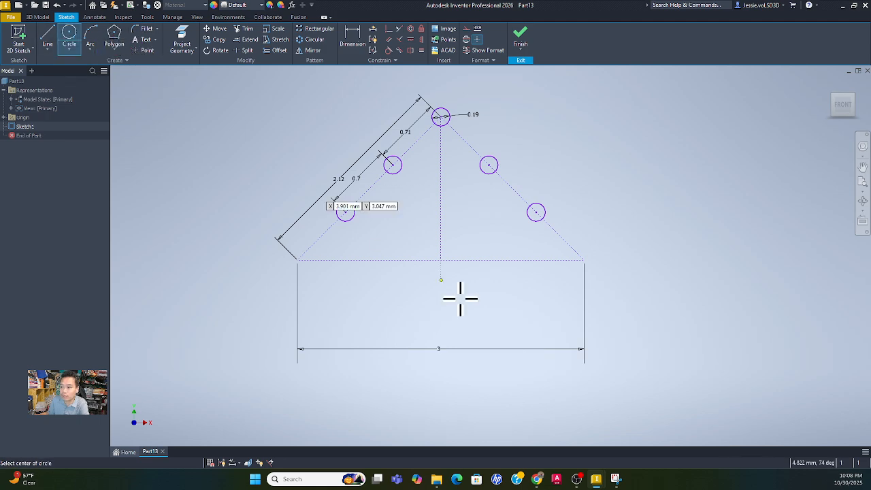
left_click(444, 263)
left_click(449, 269)
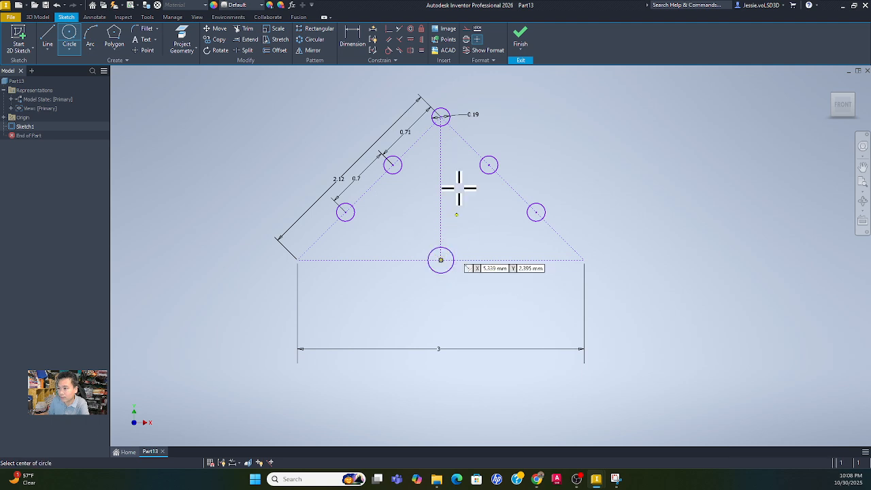
key("Escape")
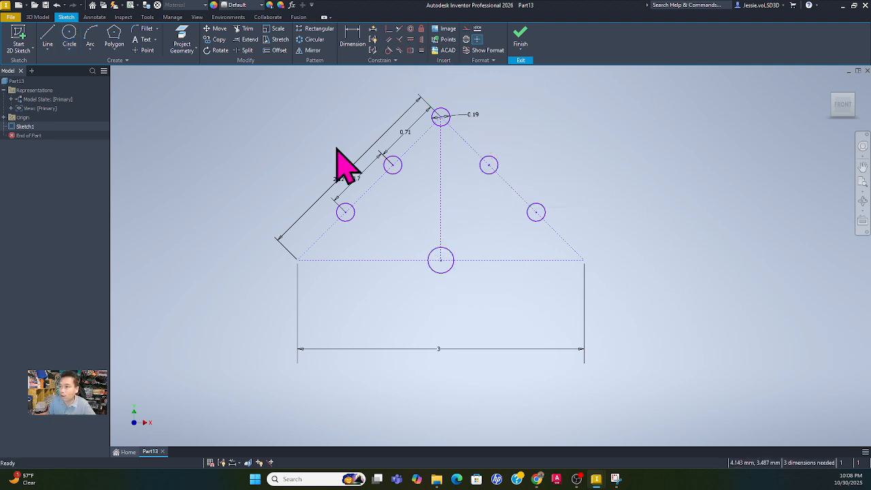
- Make the base-midpoint circle equal in size to the apex circle with an Equal constraint
left_click(453, 269)
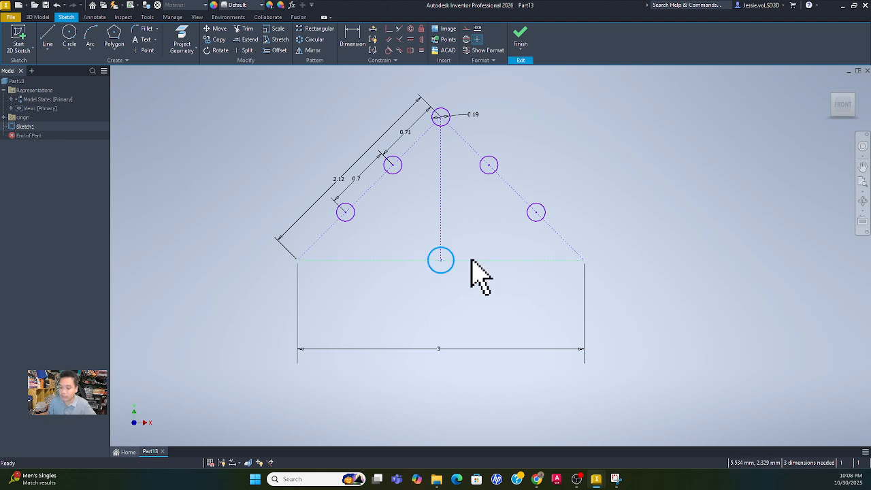
left_click(446, 127)
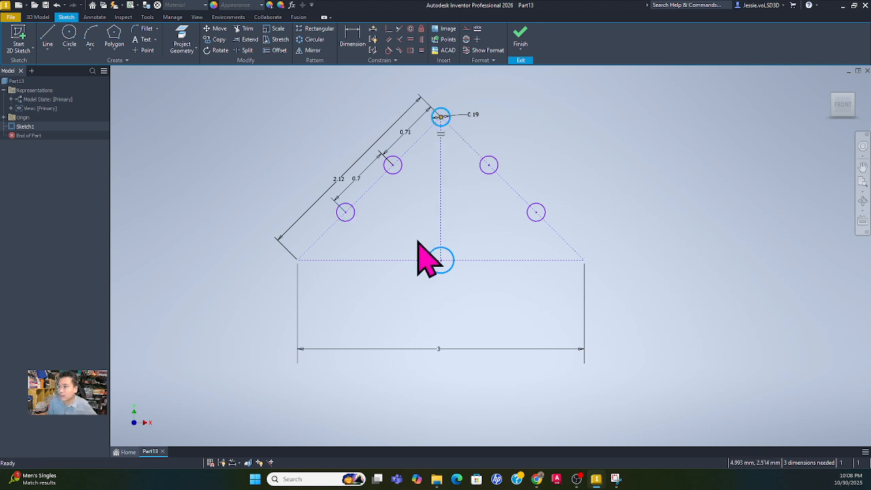
left_click(423, 50)
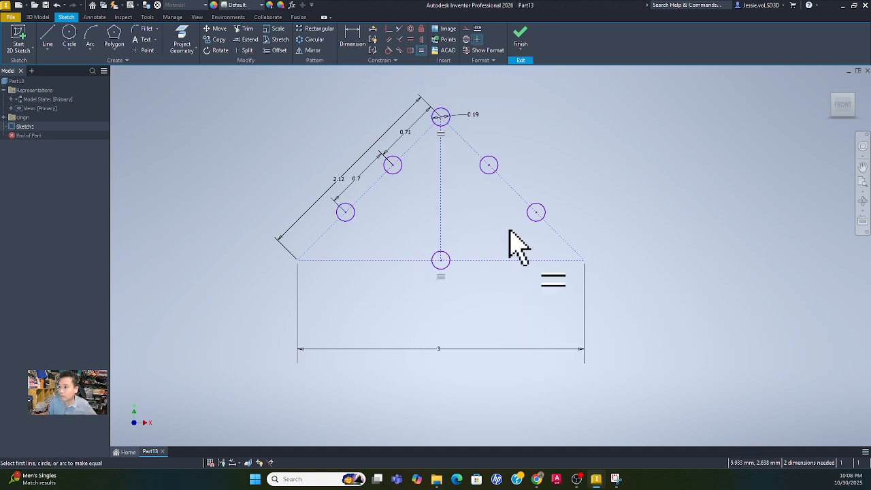
key("Escape")
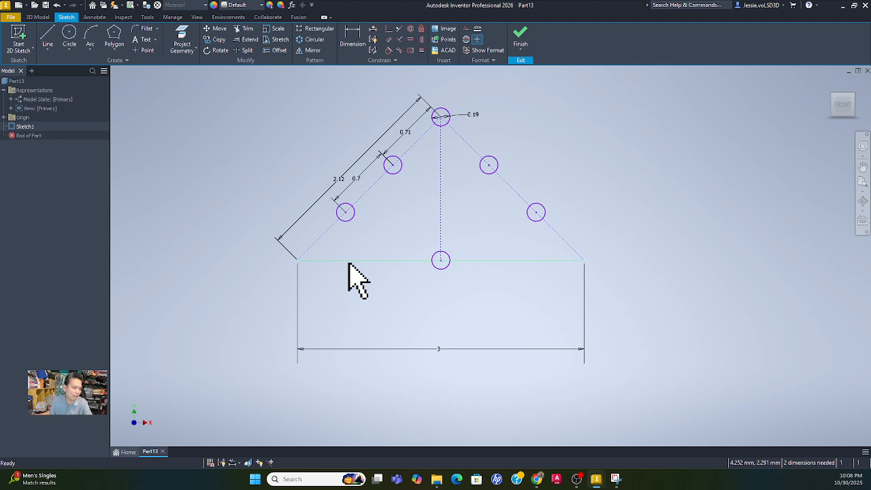
- Draw a centre-to-centre slot along the triangle's base from its lower-left corner, with centres about 0.75 mm apart
left_click(114, 56)
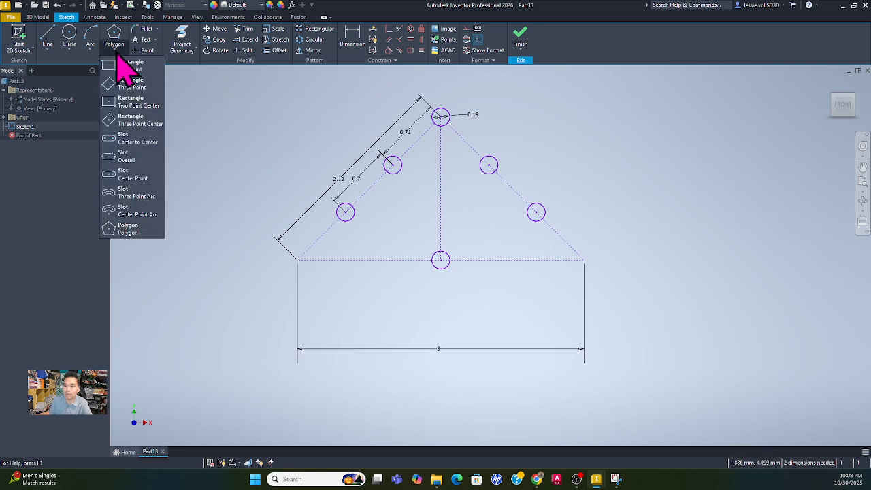
left_click(132, 140)
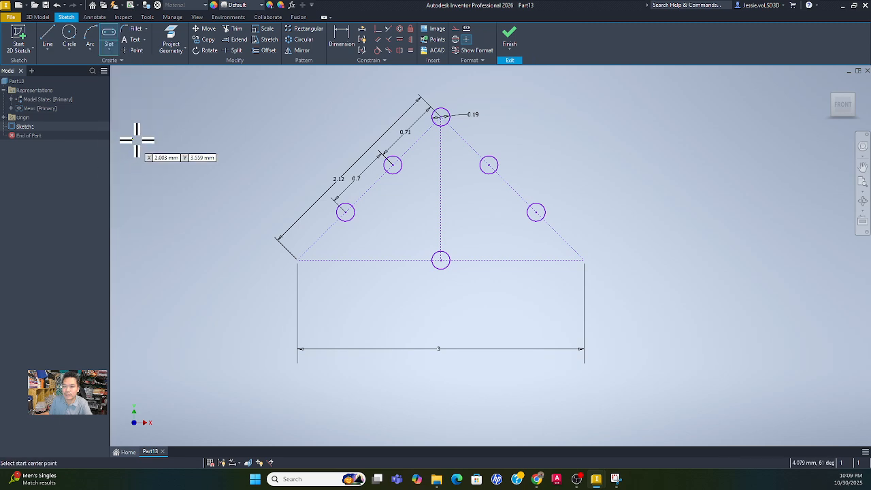
left_click(297, 259)
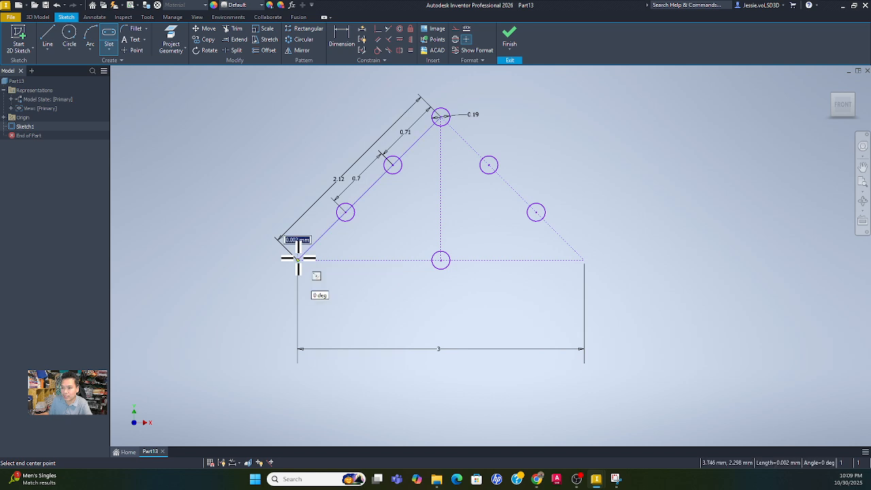
left_click(369, 261)
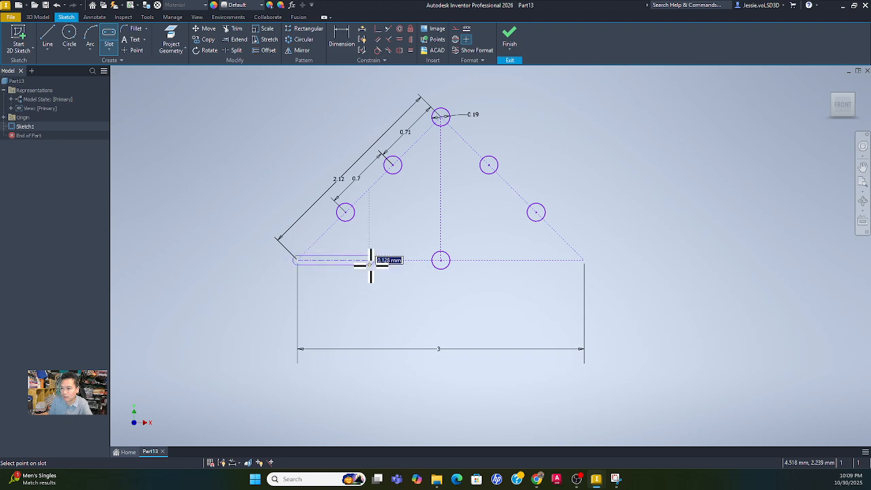
left_click(371, 269)
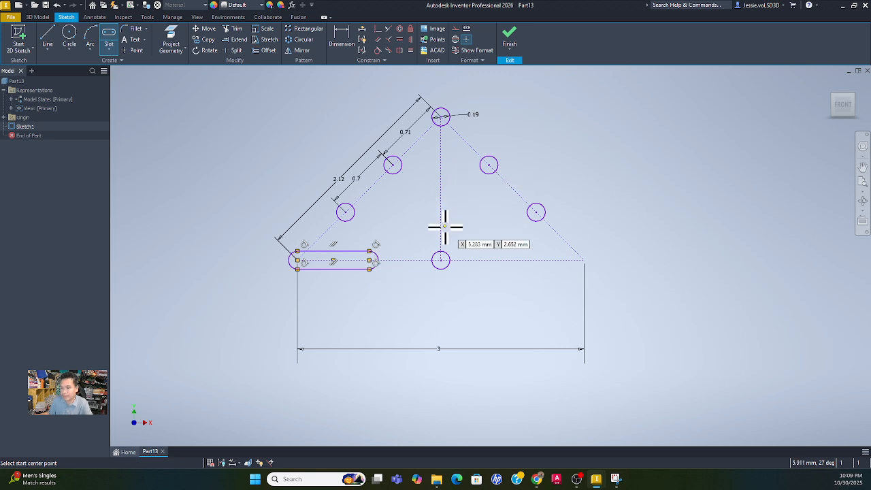
key("Escape")
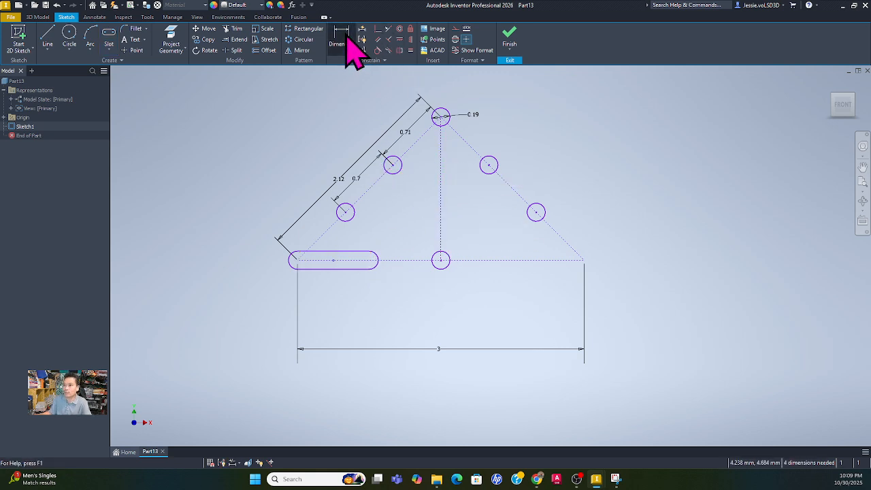
- Dimension the base slot's centre-to-centre length and set it to 1 mm
left_click(345, 39)
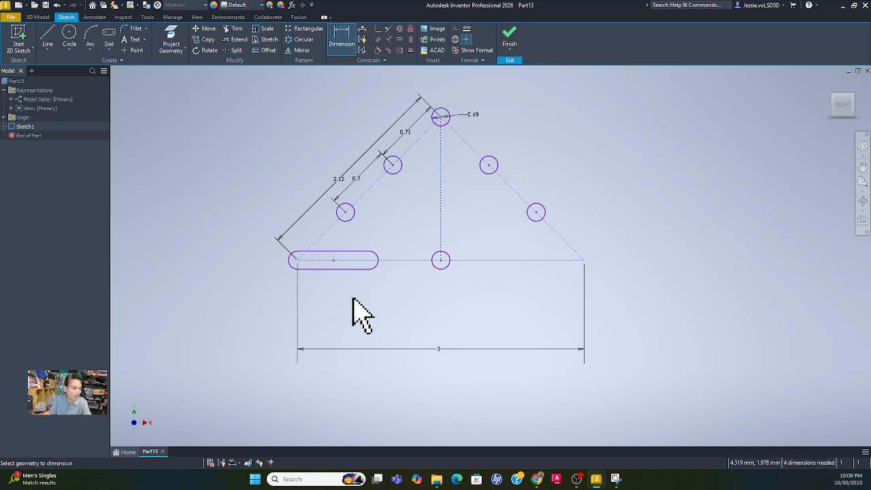
left_click(326, 269)
left_click(331, 279)
type("1")
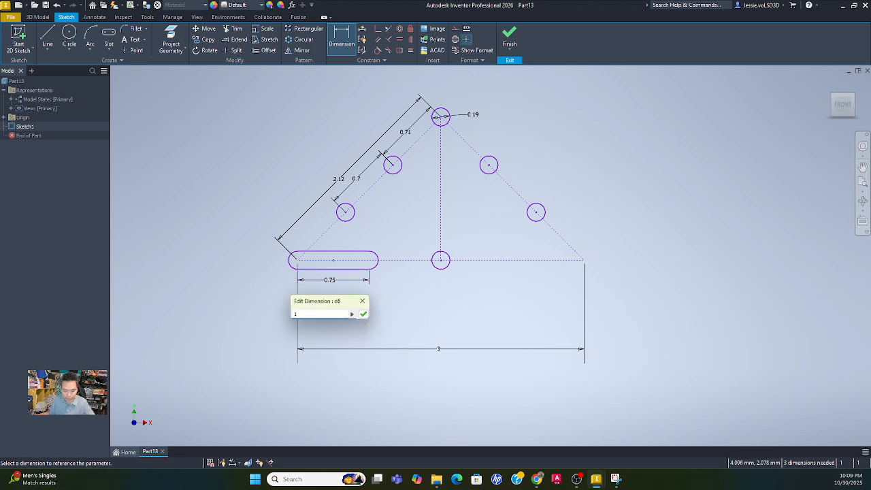
key("Return")
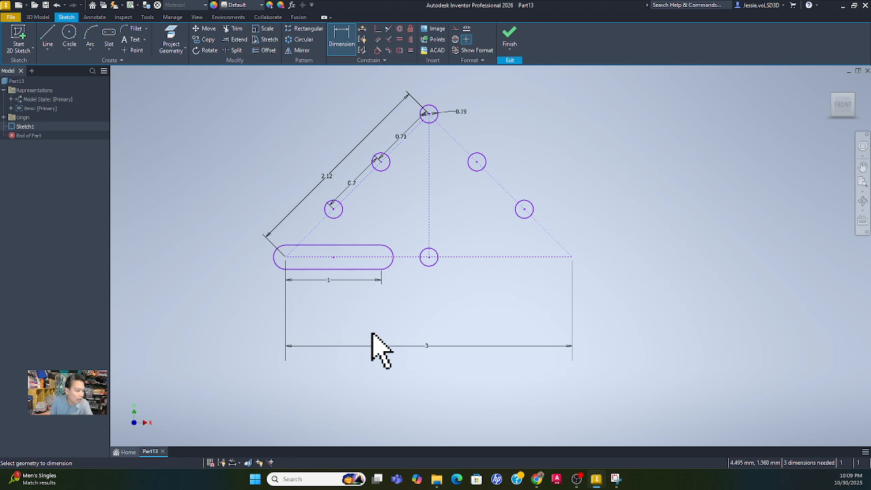
- Add a radius dimension to the slot's rounded left end and set it to 0.095 mm
left_click(276, 267)
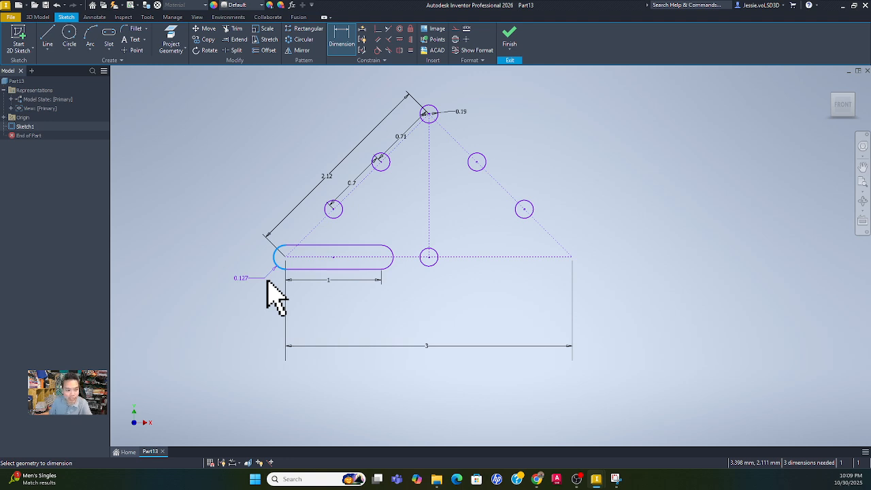
left_click(267, 282)
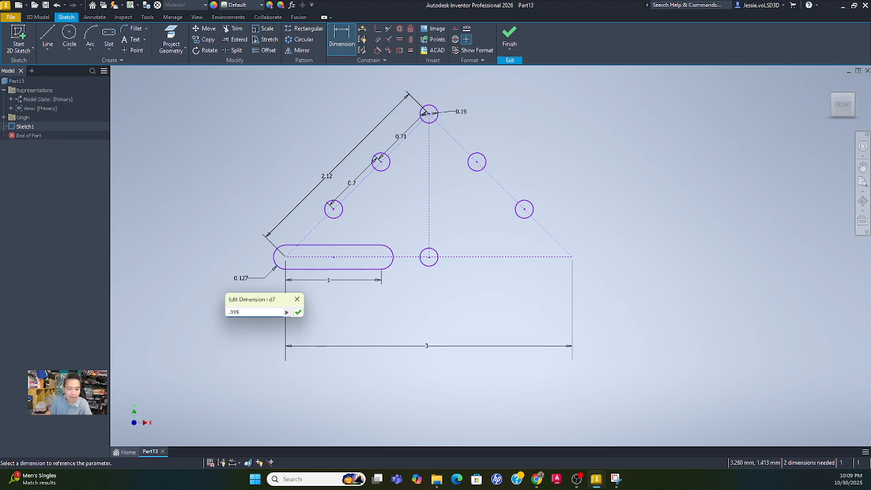
key("Return")
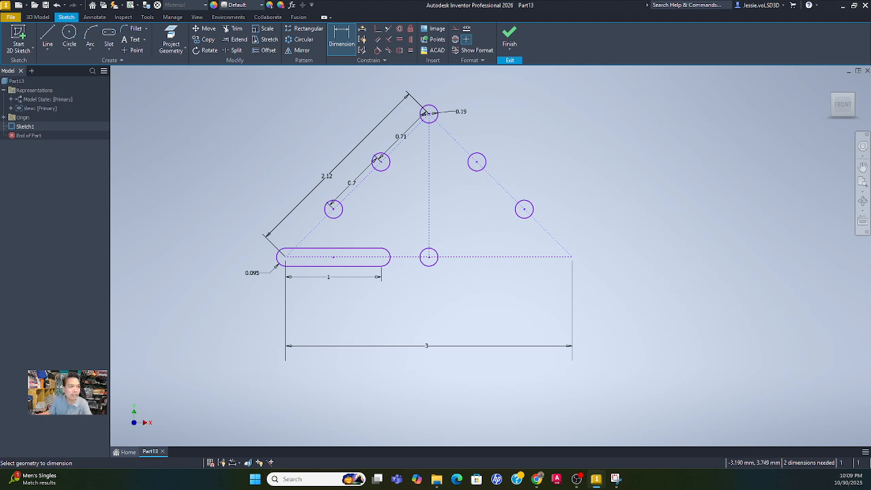
- Check the slot layout in the reference drawing and mirror the complete base slot across the triangle's vertical centreline
left_click_drag(0, 273, 344, 83)
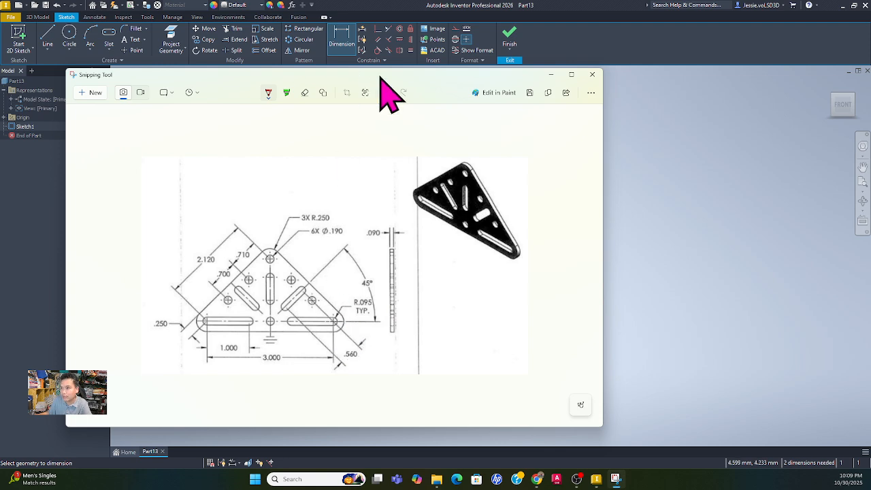
left_click_drag(378, 77, 0, 136)
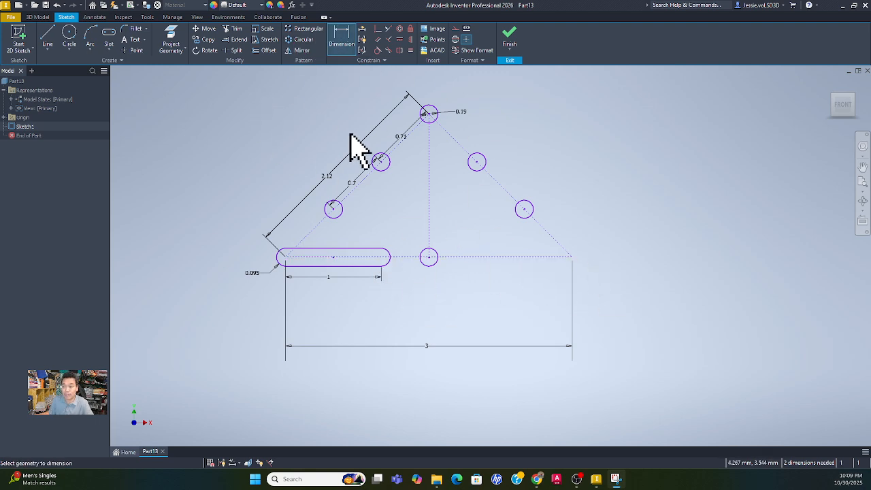
left_click(302, 50)
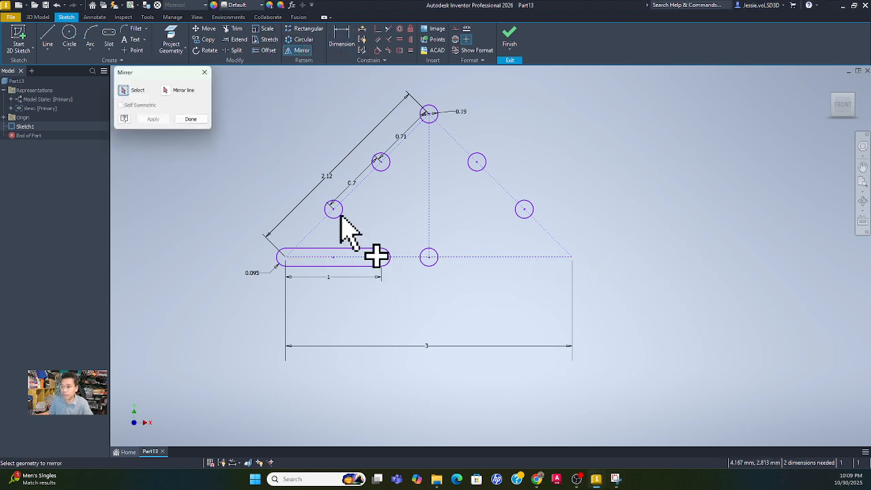
left_click(382, 250)
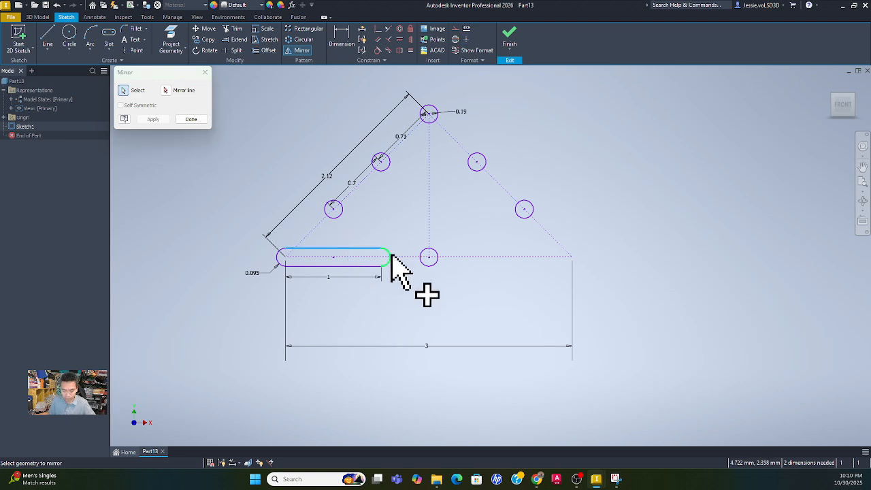
left_click(366, 266)
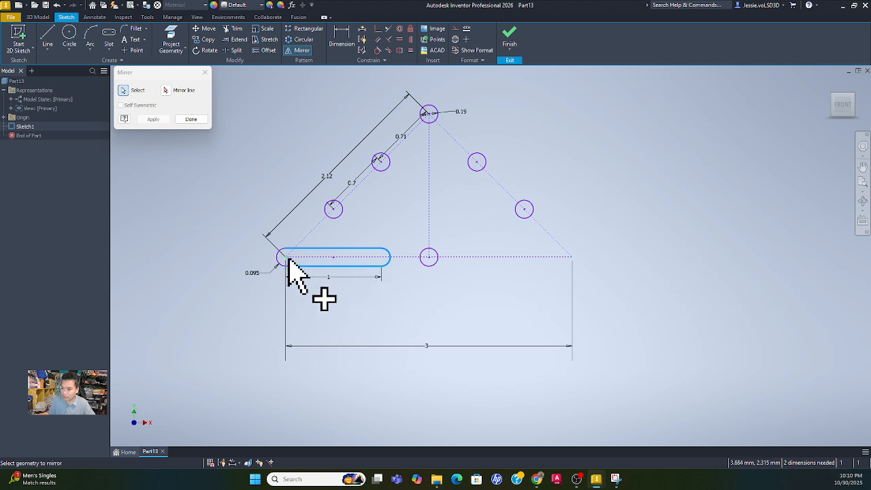
left_click(278, 258)
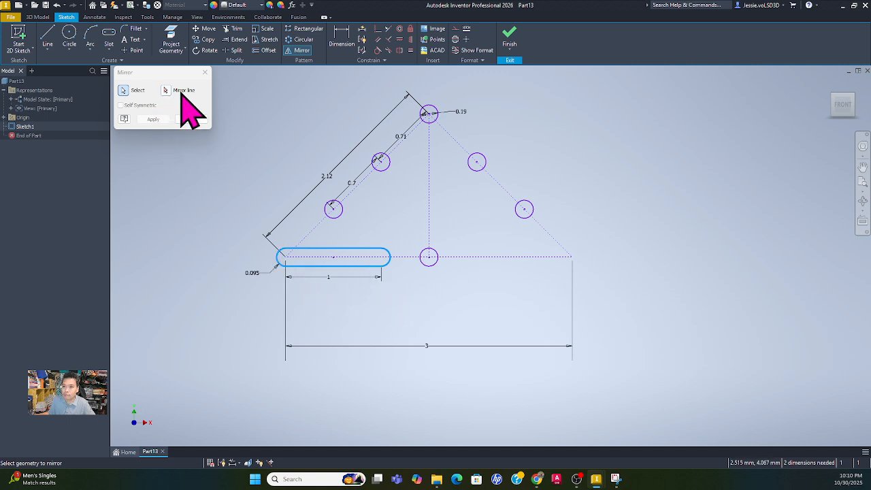
left_click(178, 90)
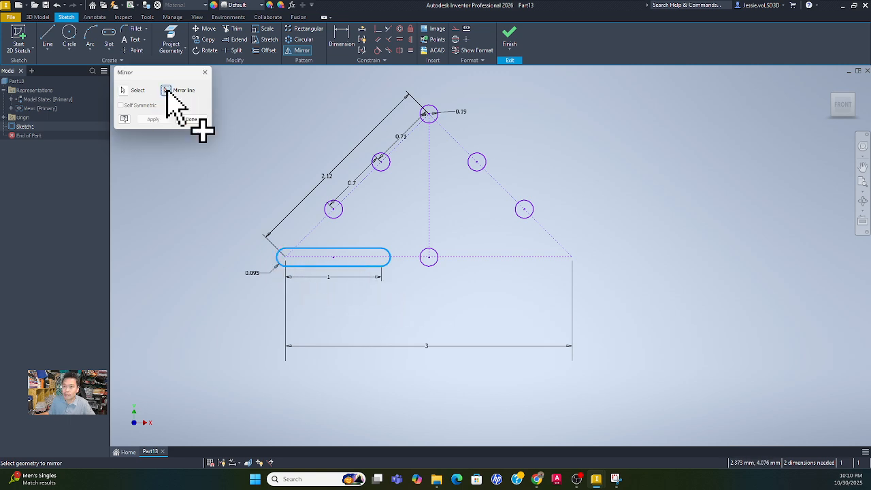
left_click(429, 228)
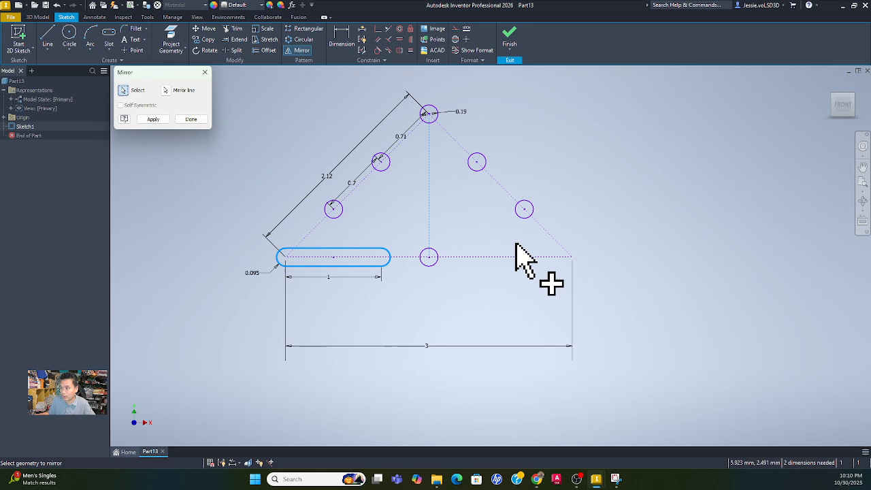
left_click(153, 119)
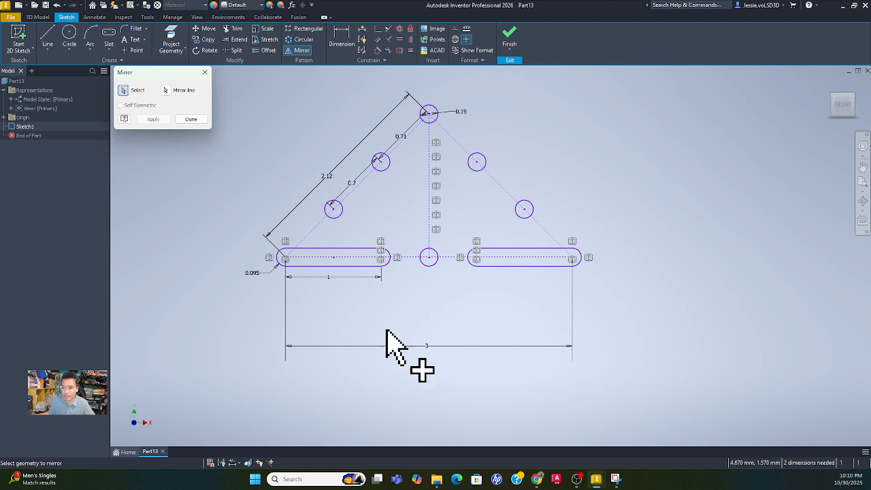
left_click(191, 120)
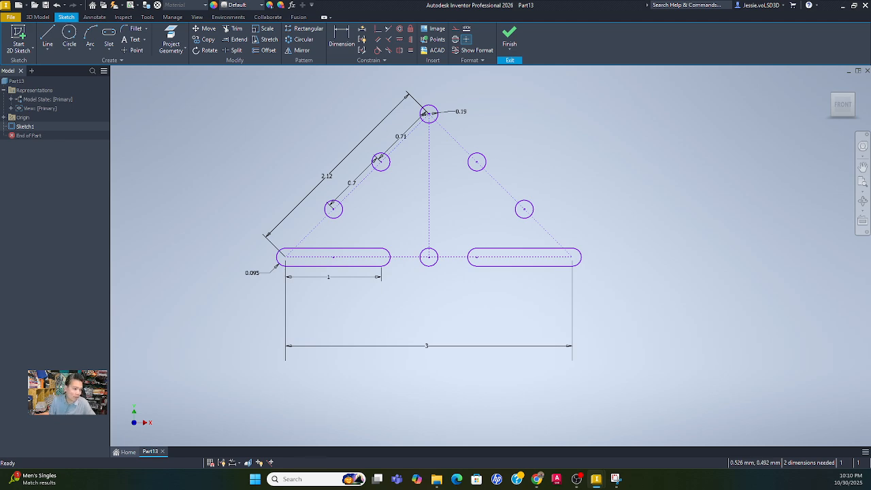
- Check the edge distance in the reference drawing and offset the triangle's left slanted side outward by 0.25 mm
key("alt+Tab")
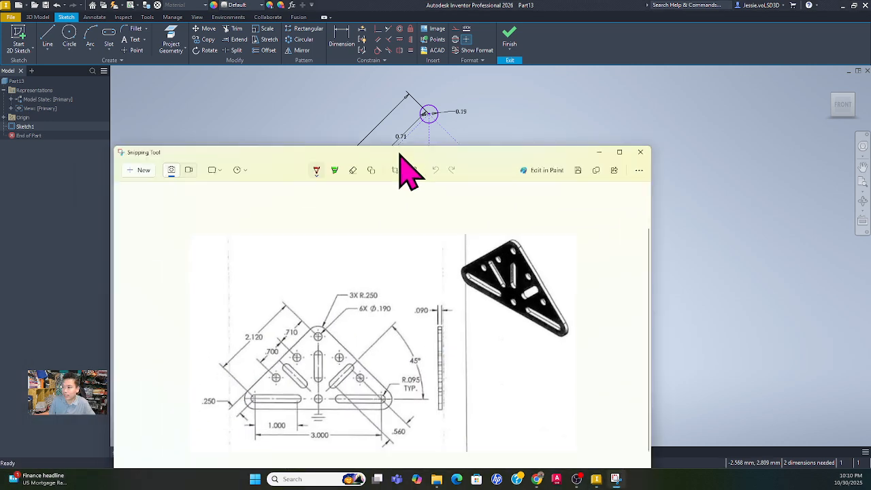
left_click_drag(399, 156, 475, 42)
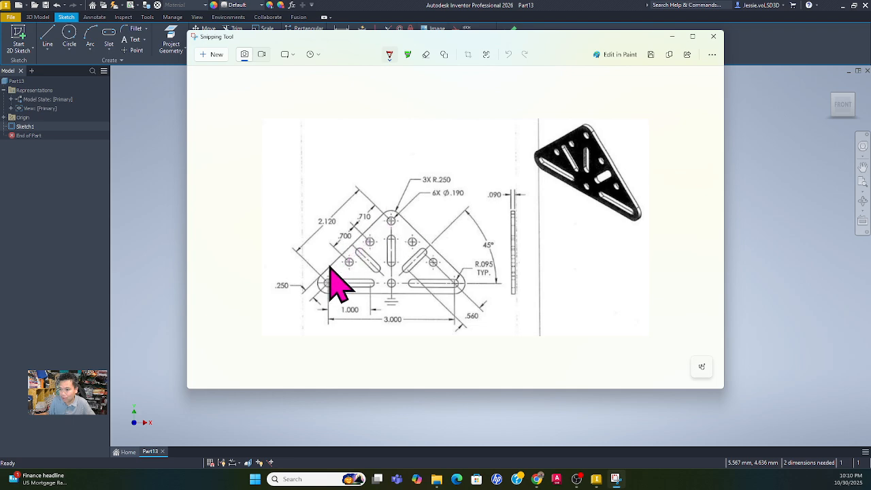
mouse_move(499, 35)
left_mouse_down()
mouse_move(233, 88)
mouse_move(0, 88)
left_mouse_up()
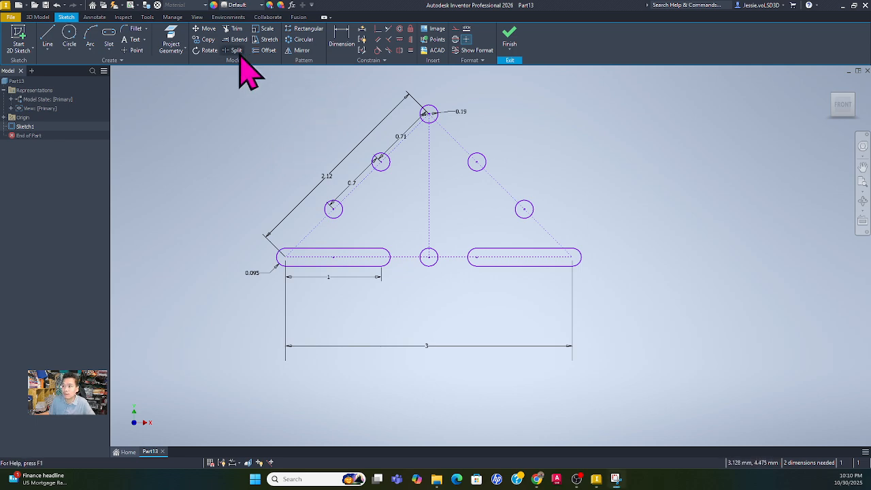
left_click(265, 52)
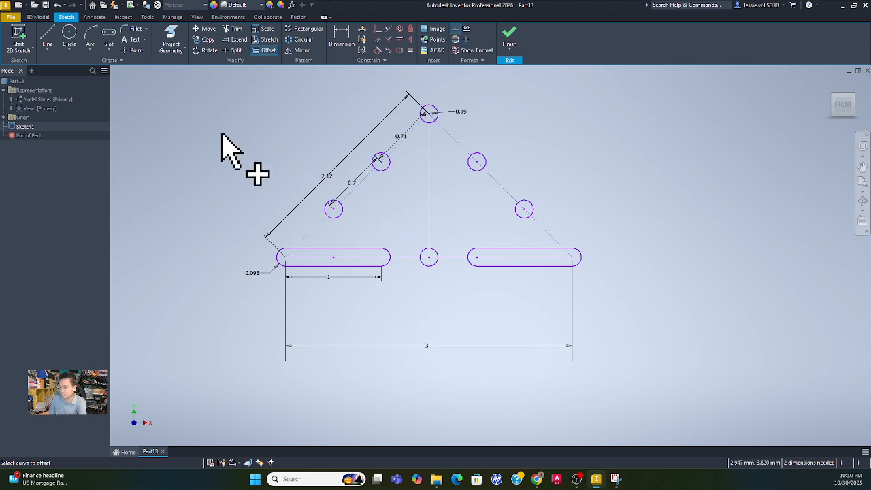
key("Escape")
left_click(269, 49)
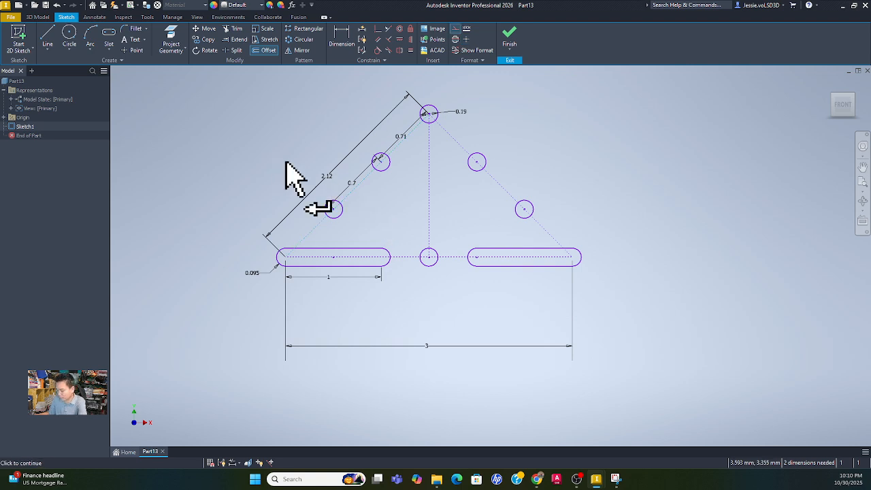
key("d")
left_click(321, 183)
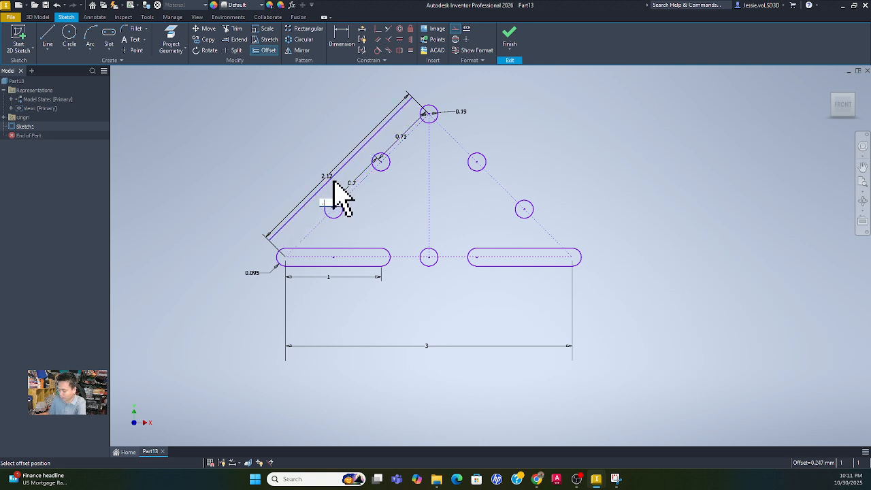
left_click(333, 181)
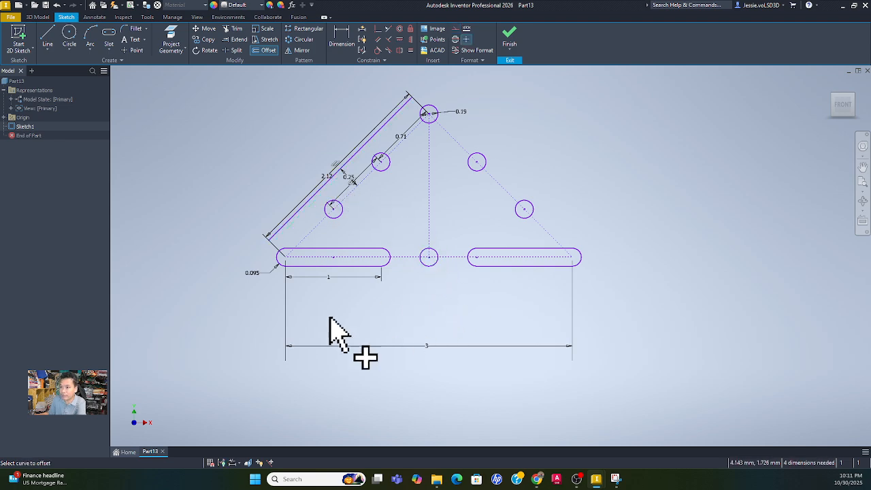
- Offset the triangle's base downward and its right slanted side outward, each by 0.25 mm
left_click(408, 259)
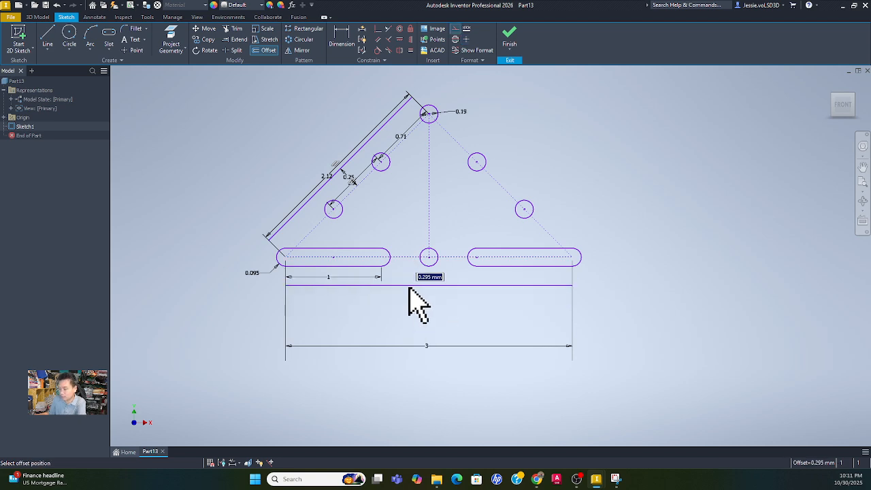
type(".25")
key("Return")
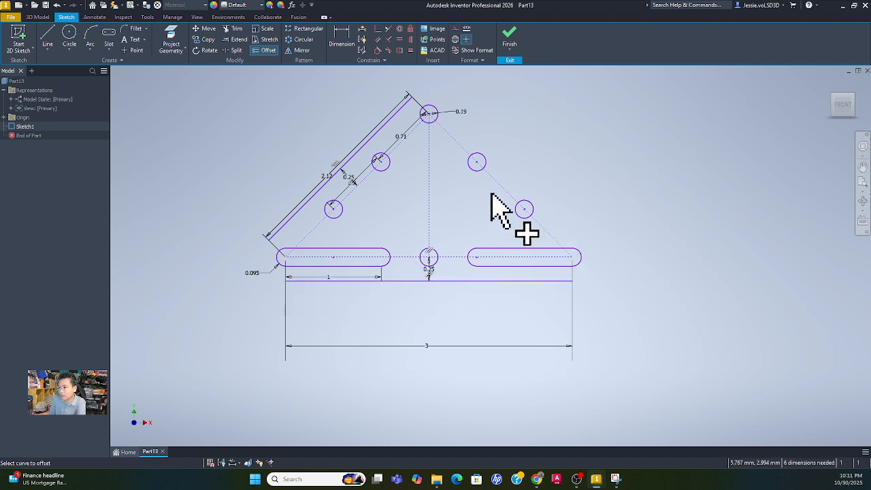
left_click(512, 192)
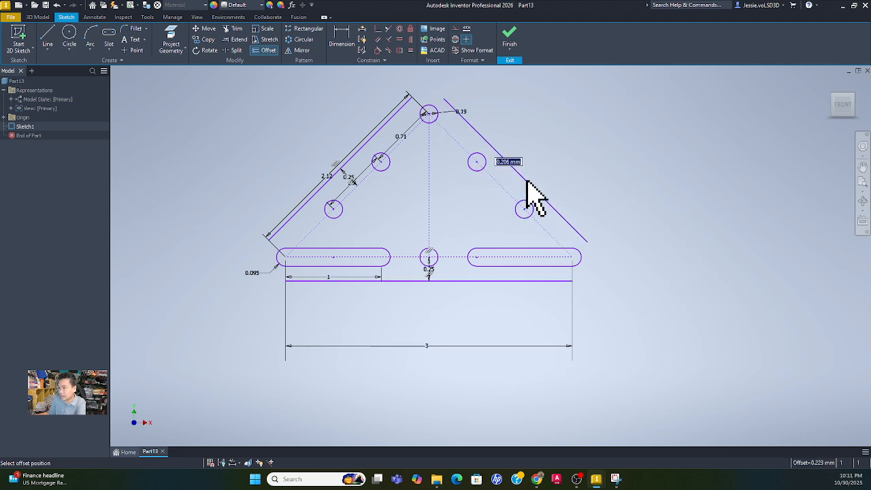
type(".25")
key("Return")
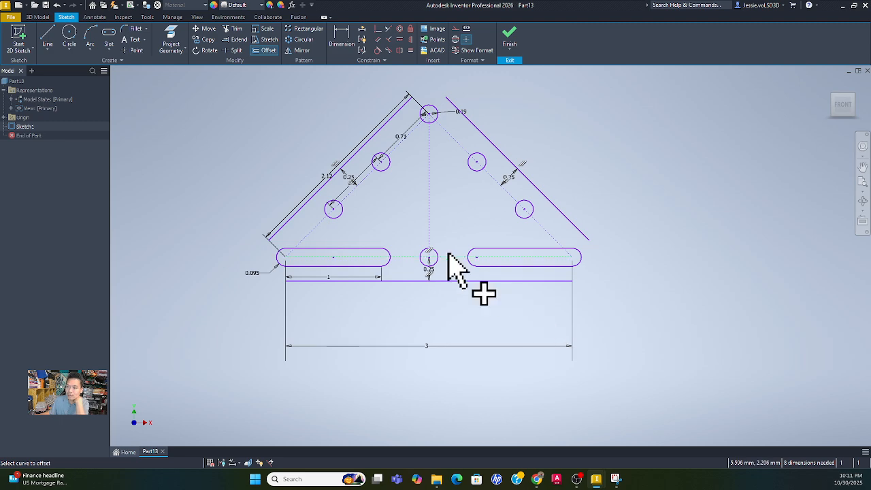
- Extend the left slanted outer line and the lower base line until they meet at the outline's lower-left corner
left_click(235, 39)
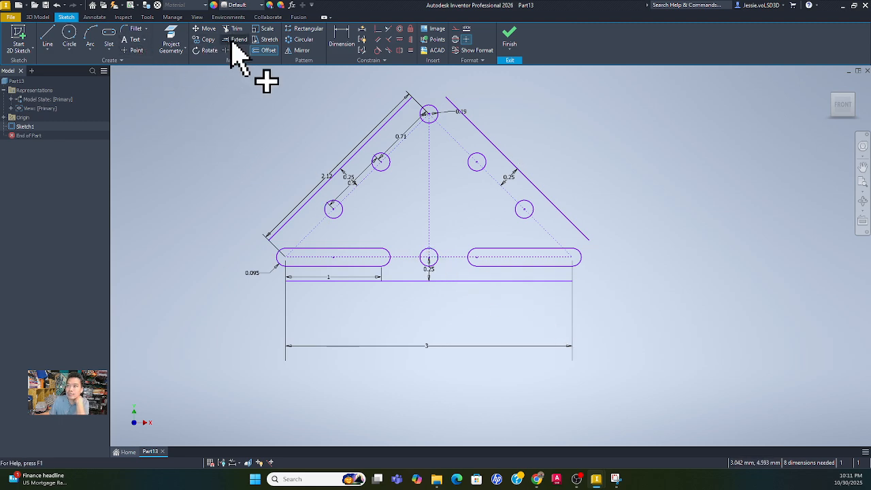
left_click(294, 280)
left_click(265, 241)
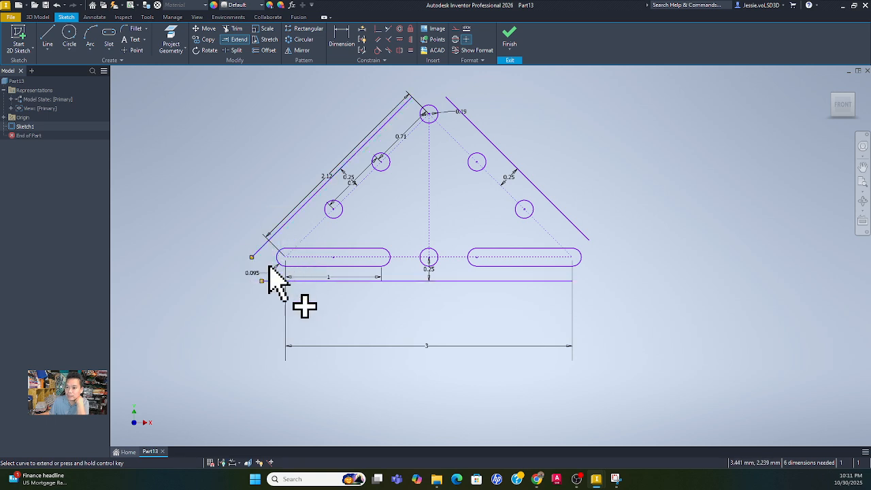
left_click(273, 280)
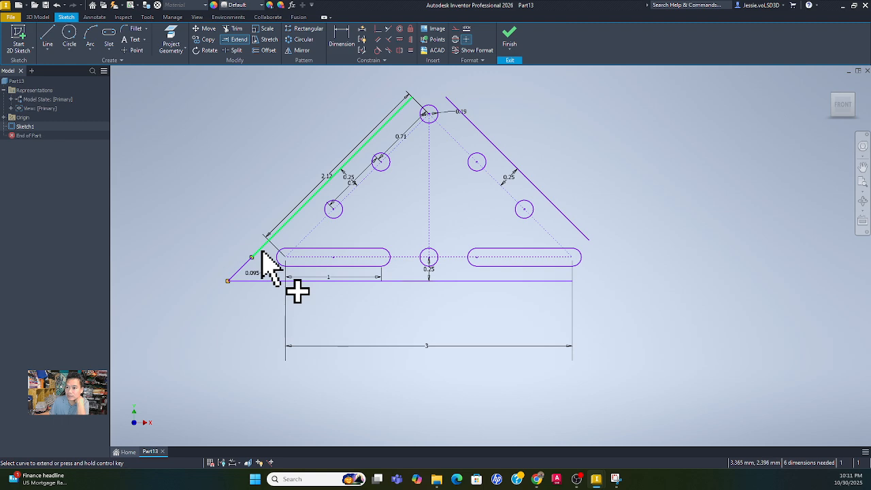
left_click(261, 249)
- Extend the base and right slanted outer lines to meet at the lower-right corner, and extend the left slanted line up to the apex
left_click(570, 280)
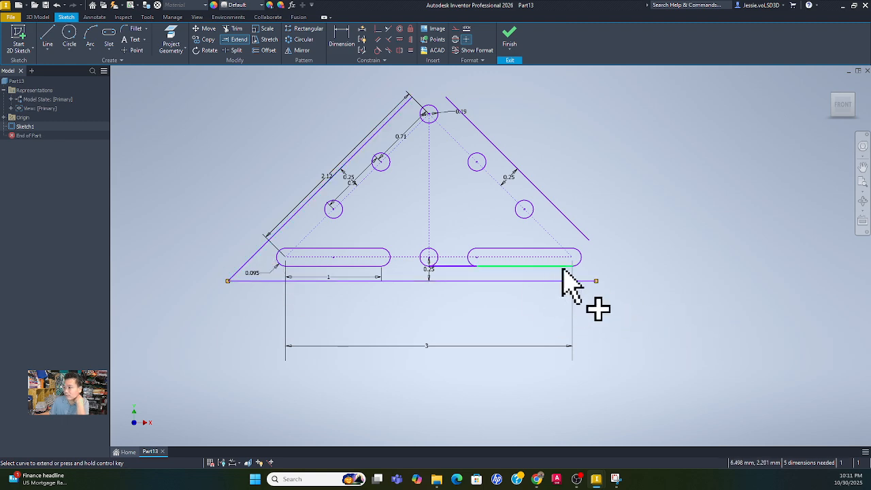
left_click(578, 230)
left_click(583, 281)
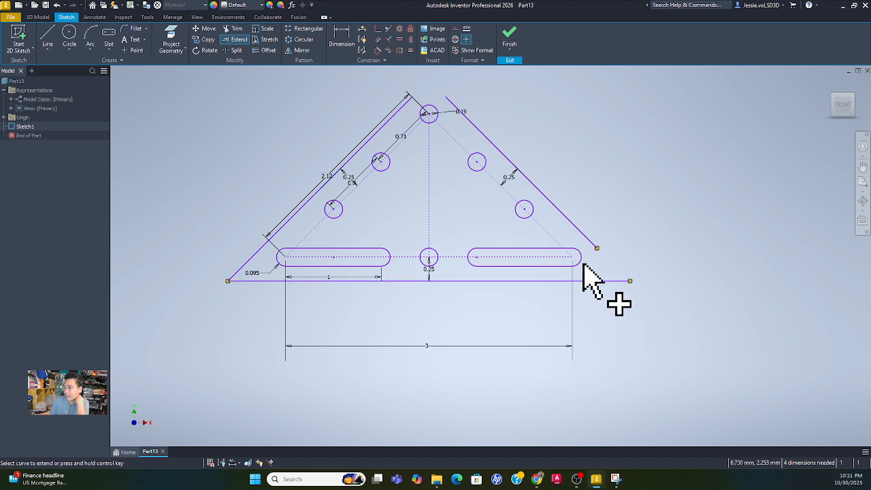
left_click(583, 236)
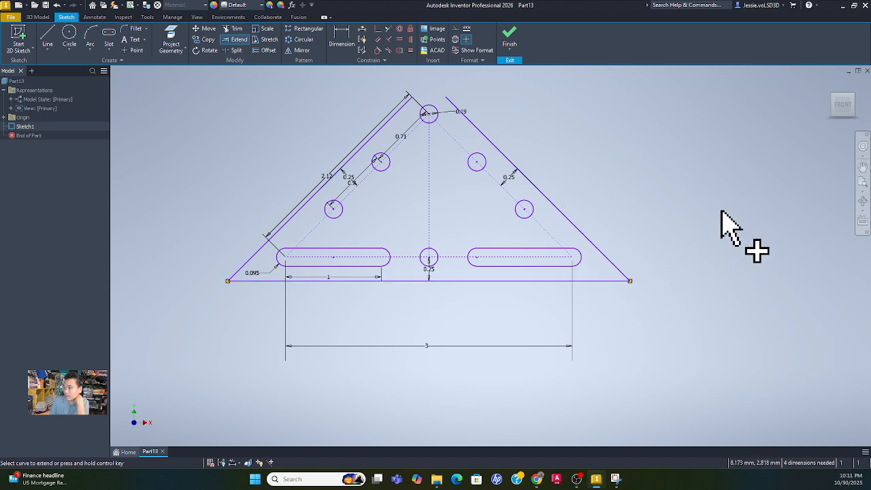
left_click(399, 112)
- Try to extend the right slanted outer line up to the apex
left_click(458, 107)
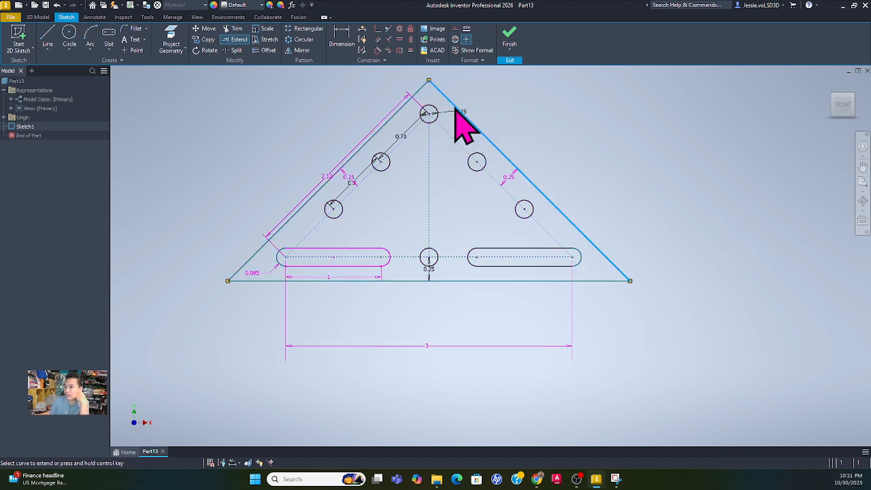
left_click(198, 302)
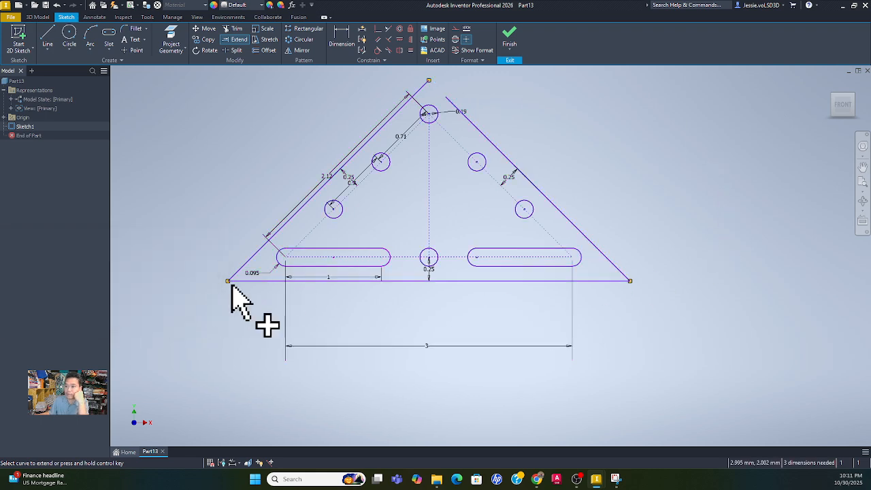
left_click(450, 104)
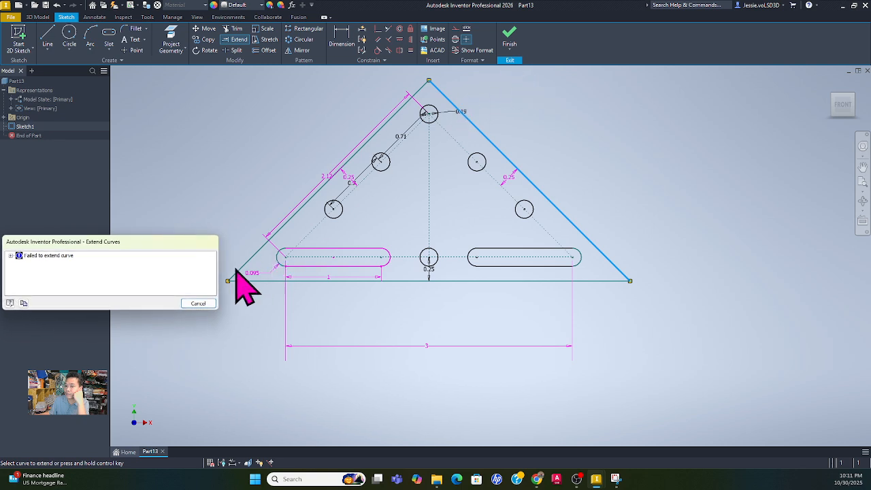
left_click(198, 303)
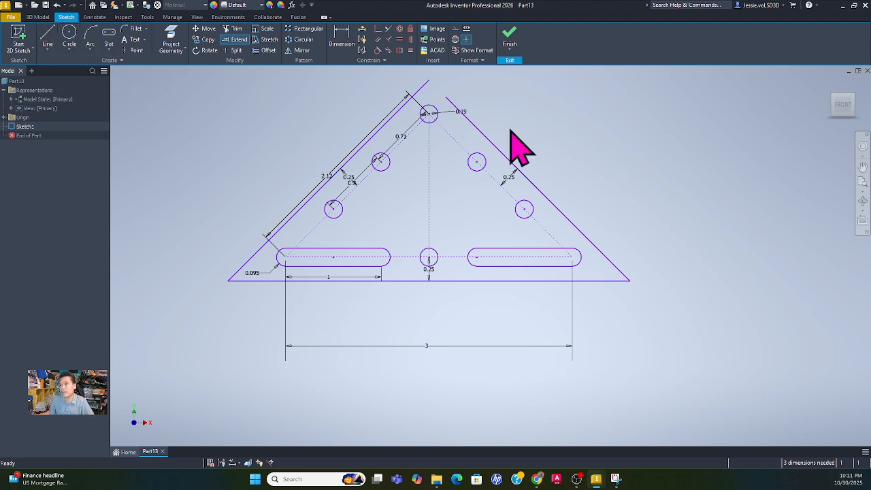
left_click(238, 39)
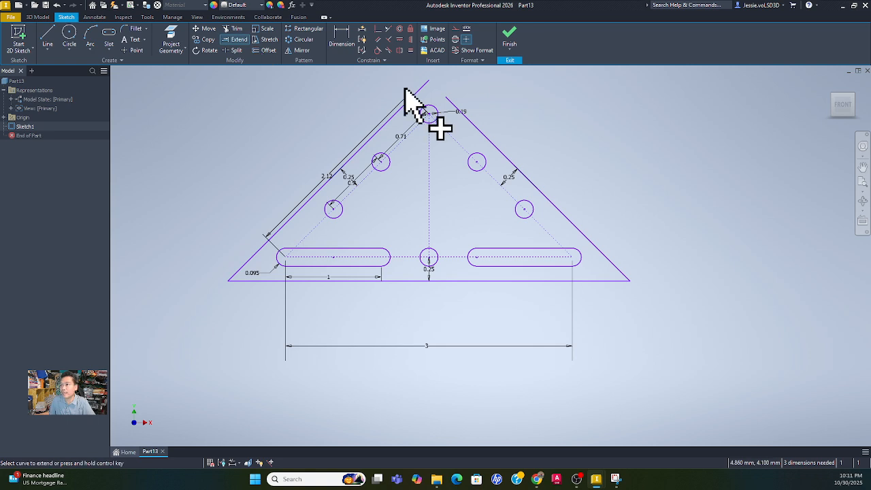
left_click(459, 112)
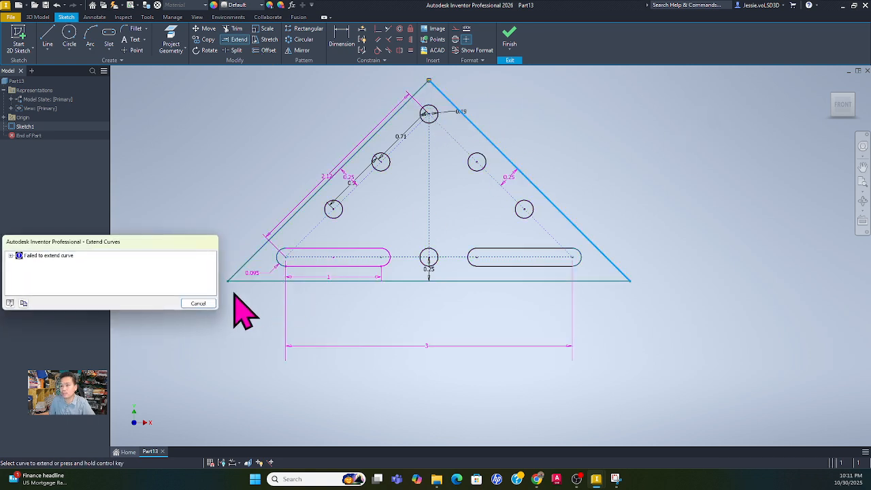
left_click(201, 305)
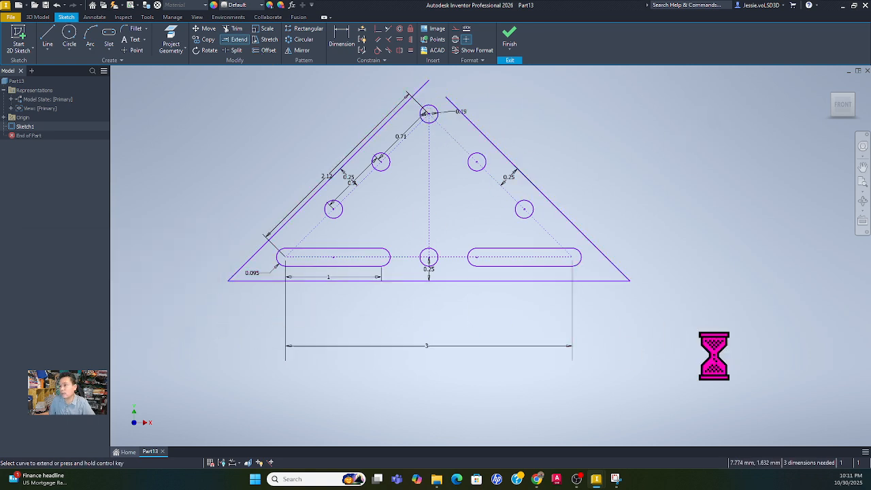
- Delete the right slanted outer line together with its offset dimension
left_click(47, 38)
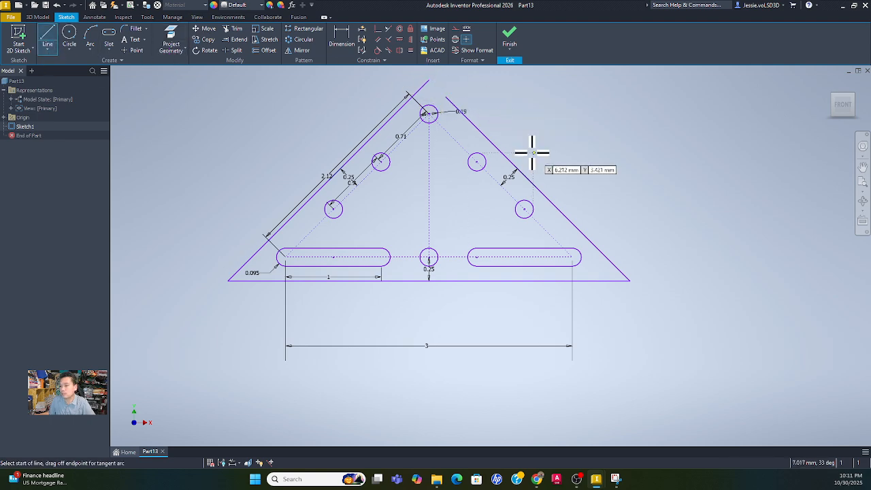
key("Escape")
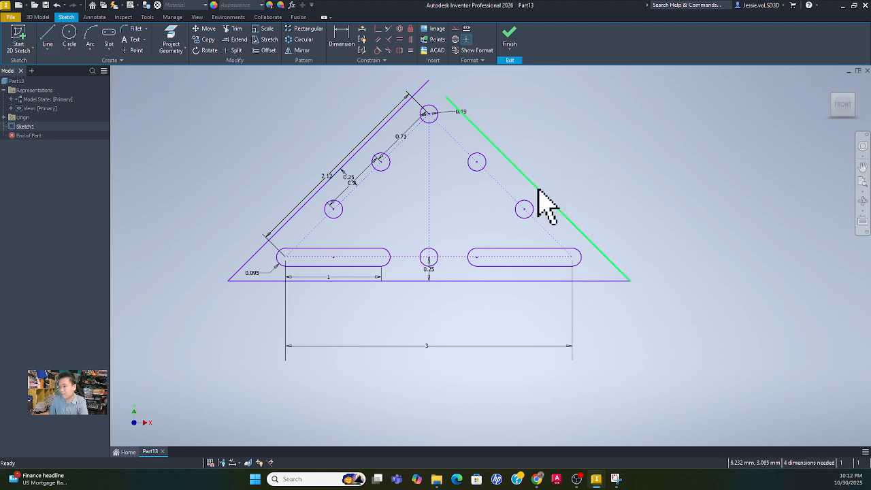
left_click(541, 191)
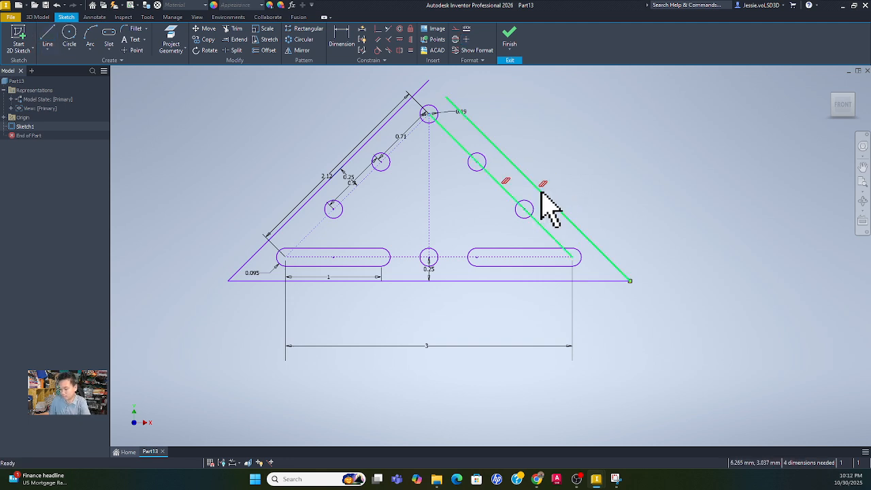
key("ctrl+z")
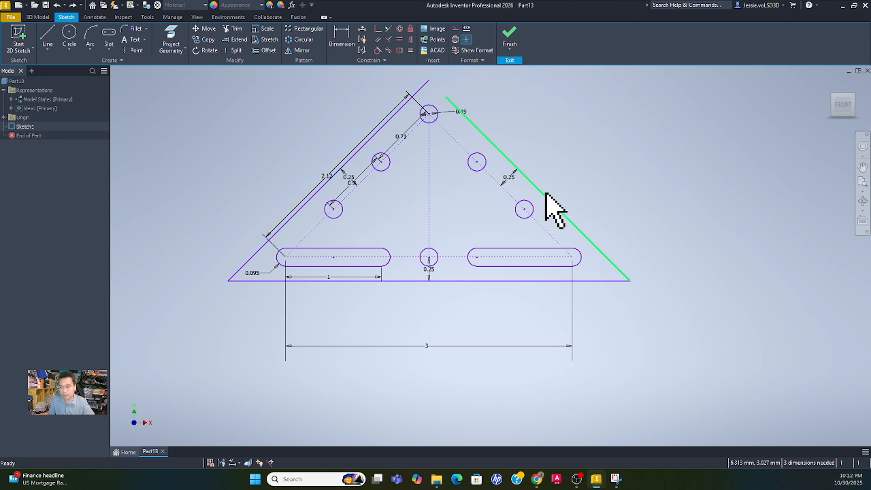
key("Delete")
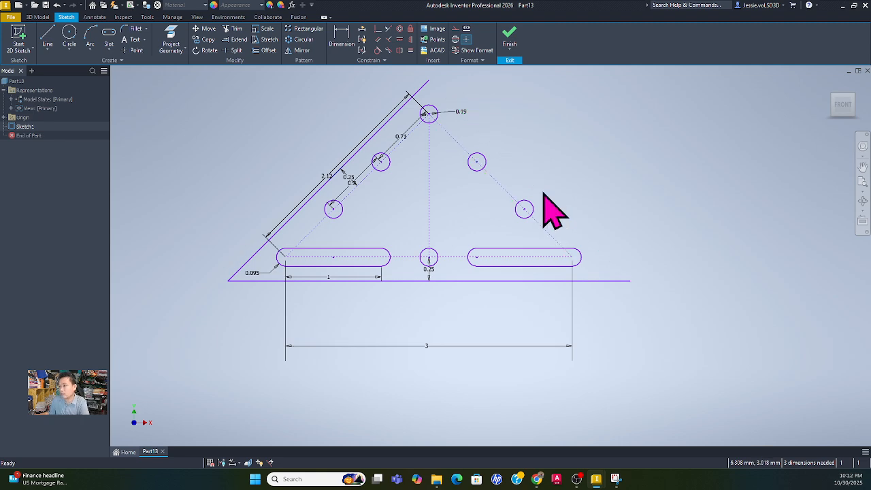
- Draw a line from the outline's apex to the right end of the outer base line, closing the outer triangle
left_click(49, 38)
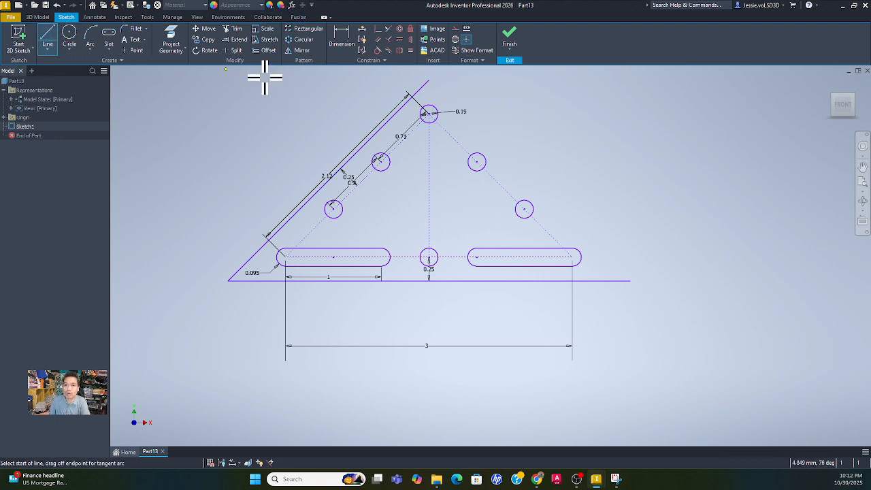
left_click(429, 80)
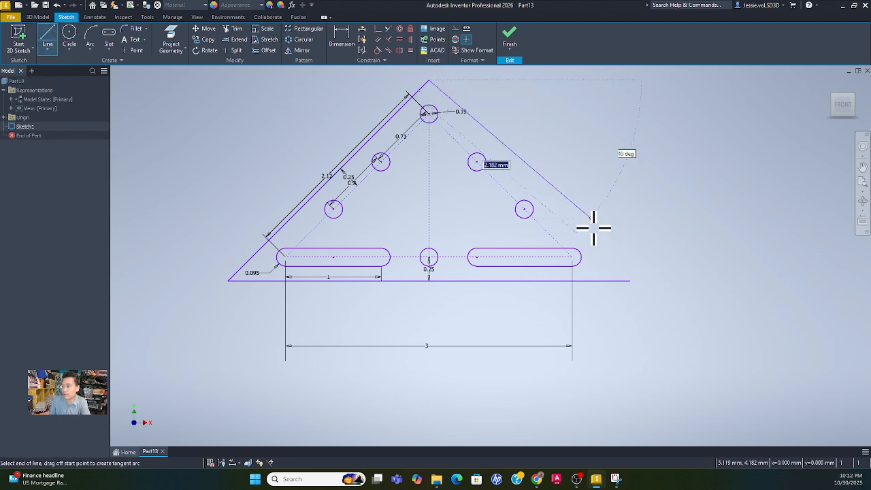
left_click(630, 281)
key("Escape")
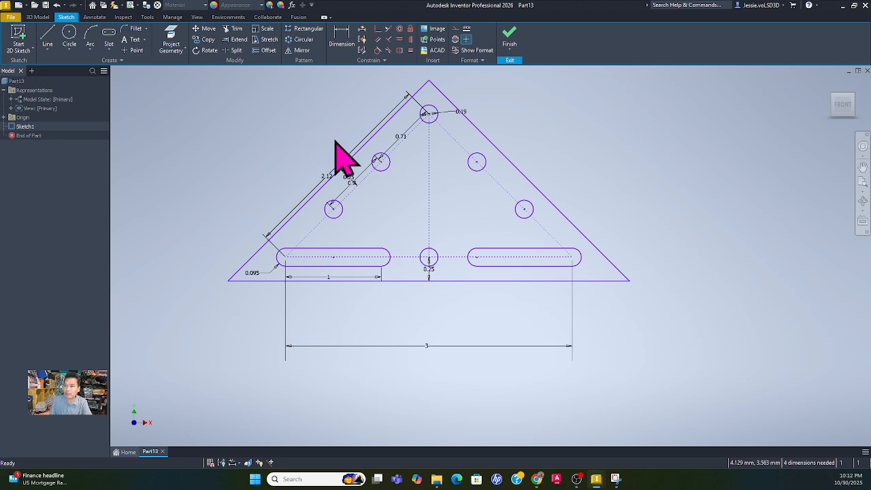
- Fillet the outer triangle's lower-left, apex and lower-right corners with a 0.25 mm radius
left_click(138, 30)
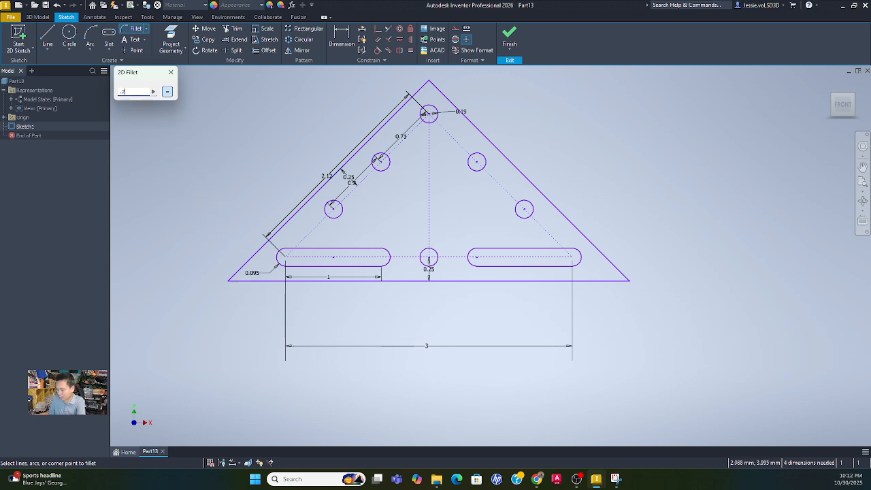
key("Escape")
left_click(236, 275)
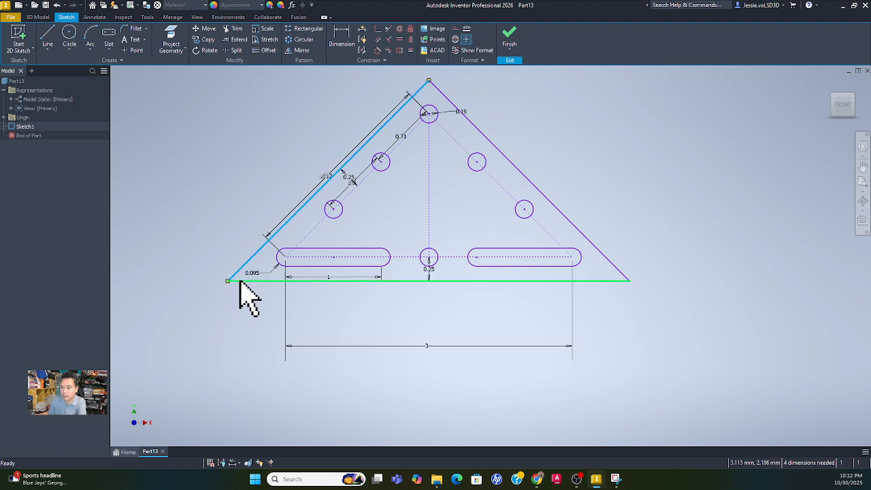
left_click(241, 281)
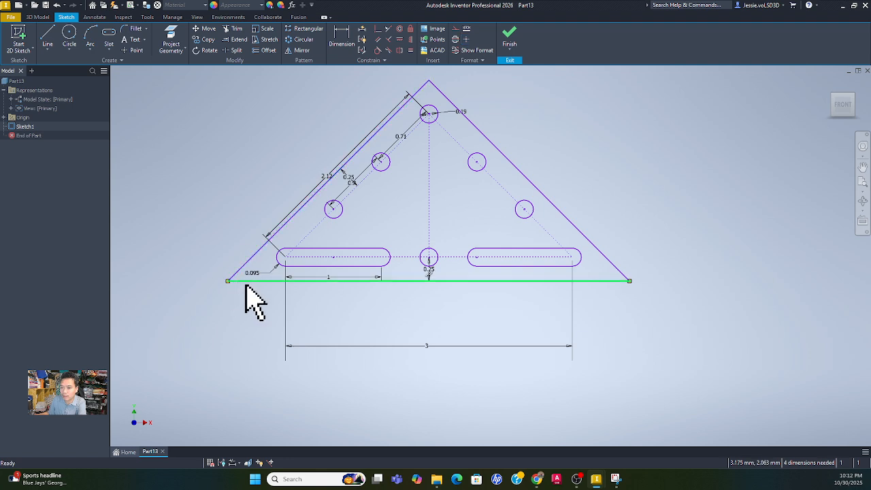
left_click(136, 29)
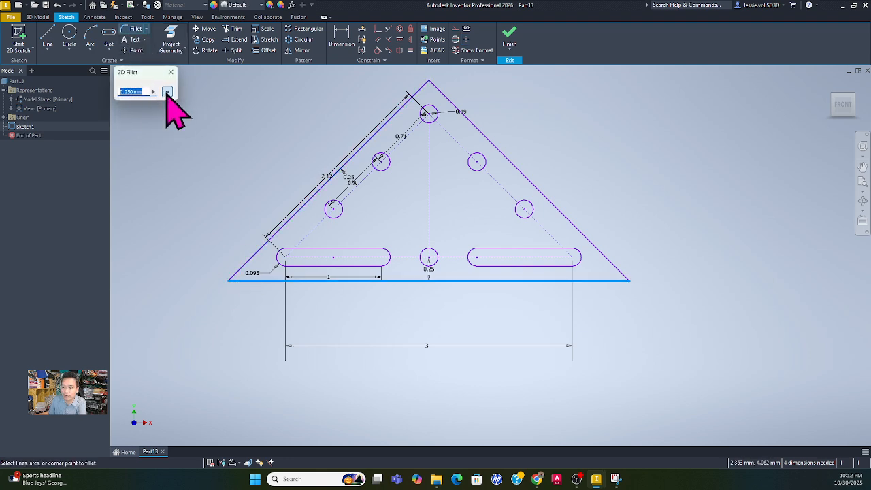
left_click(241, 281)
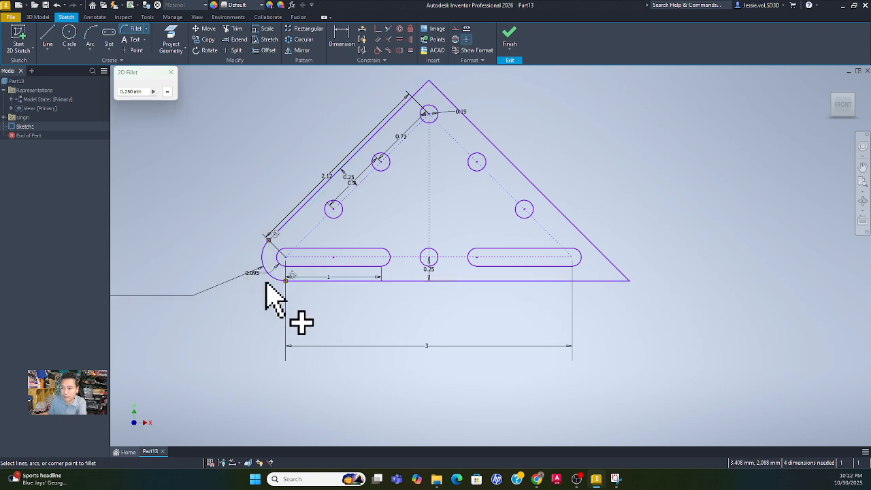
left_click(416, 94)
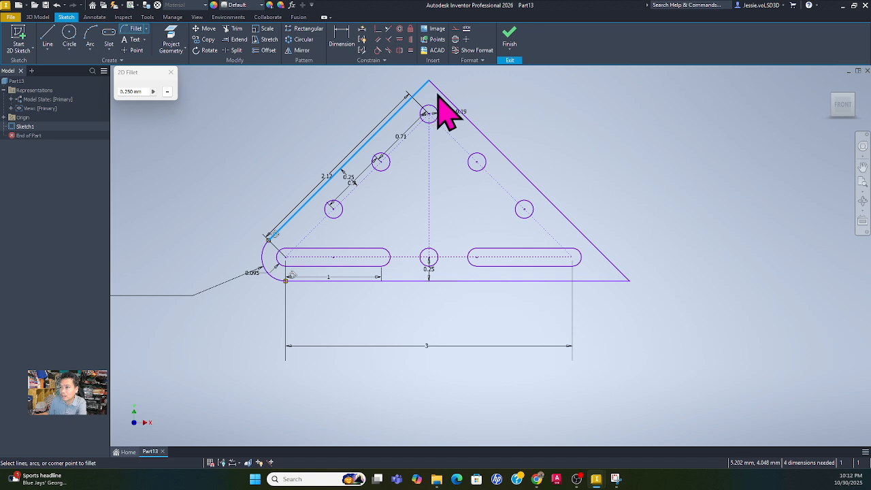
left_click(438, 103)
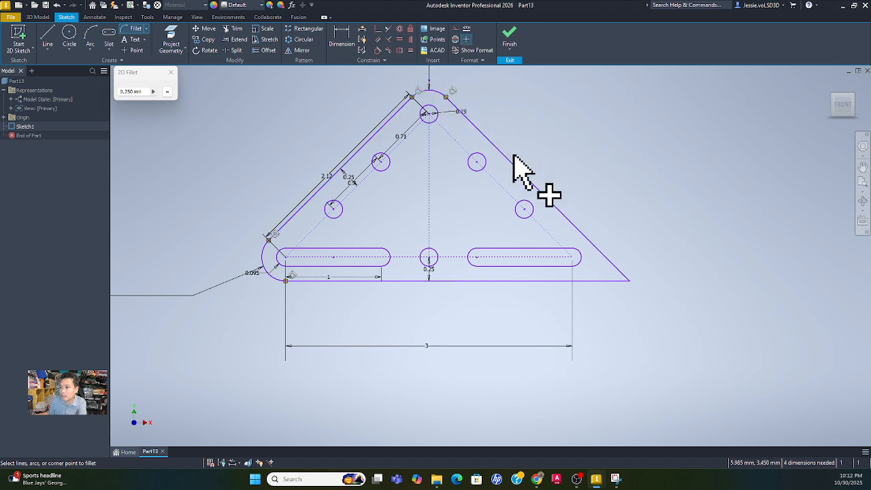
left_click(607, 262)
left_click(608, 280)
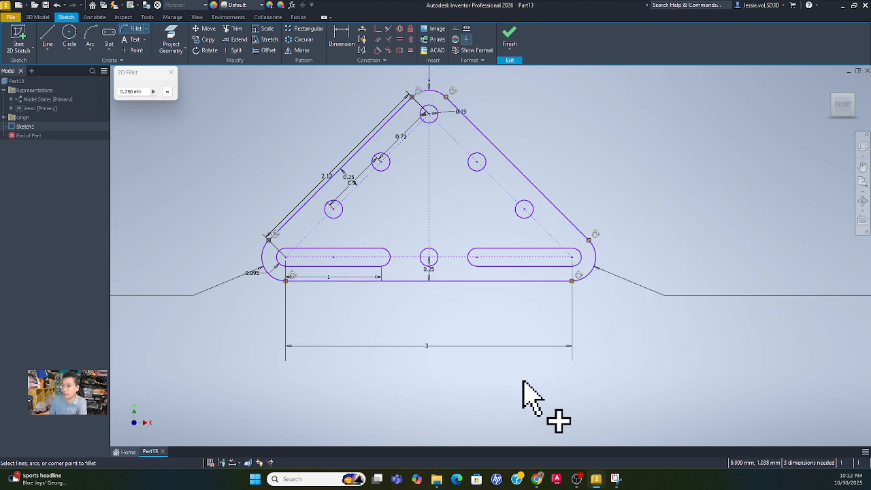
left_click(266, 218)
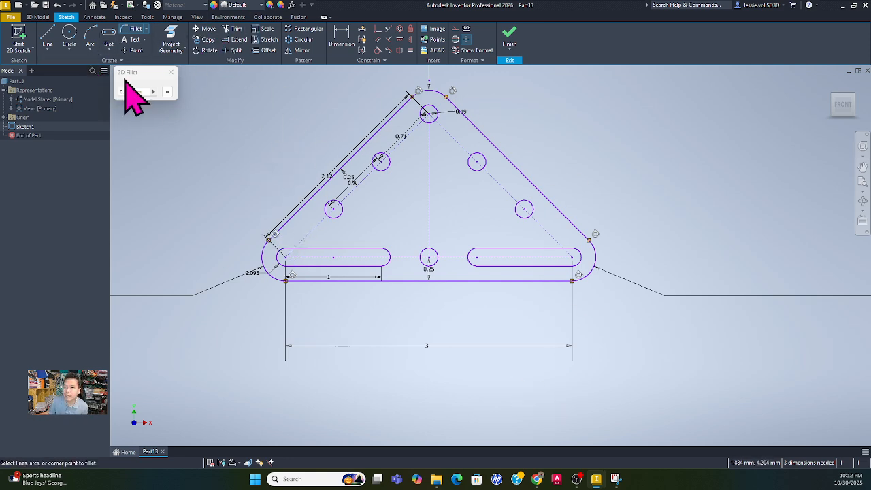
left_click(170, 72)
- Check the reference drawing and draw a line about 1.88 mm long from the base's middle hole centre, up and right past the slanted edge
mouse_move(0, 273)
left_mouse_down()
mouse_move(183, 230)
mouse_move(333, 87)
mouse_move(344, 46)
left_mouse_up()
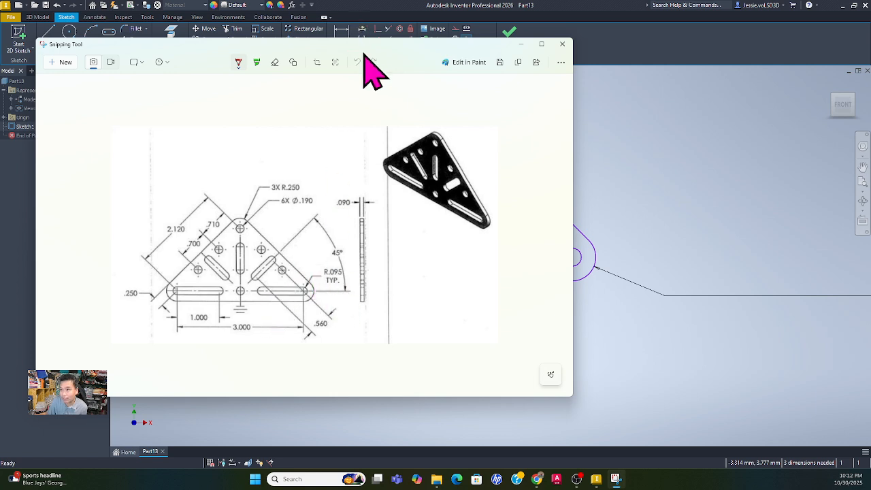
left_click_drag(361, 50, 0, 123)
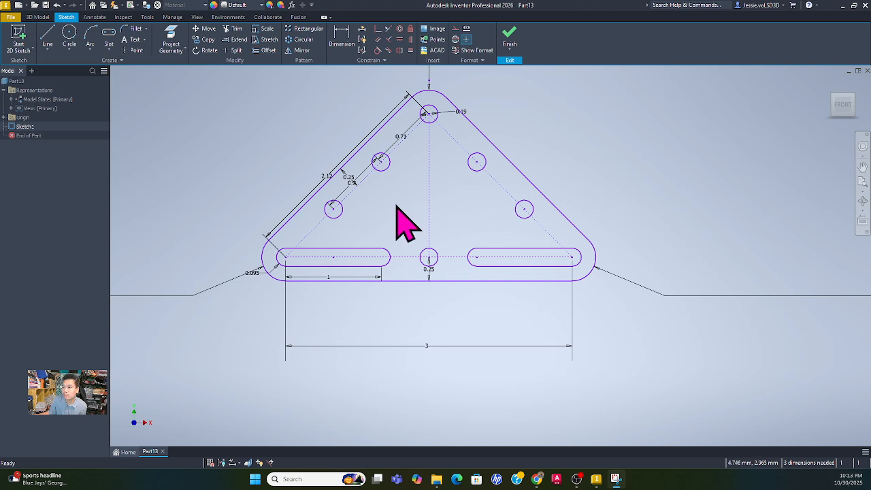
left_click(49, 38)
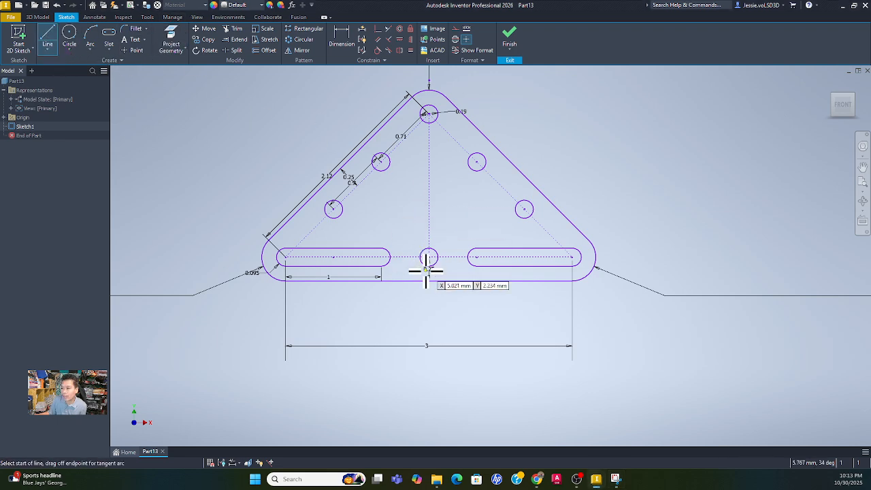
left_click(429, 256)
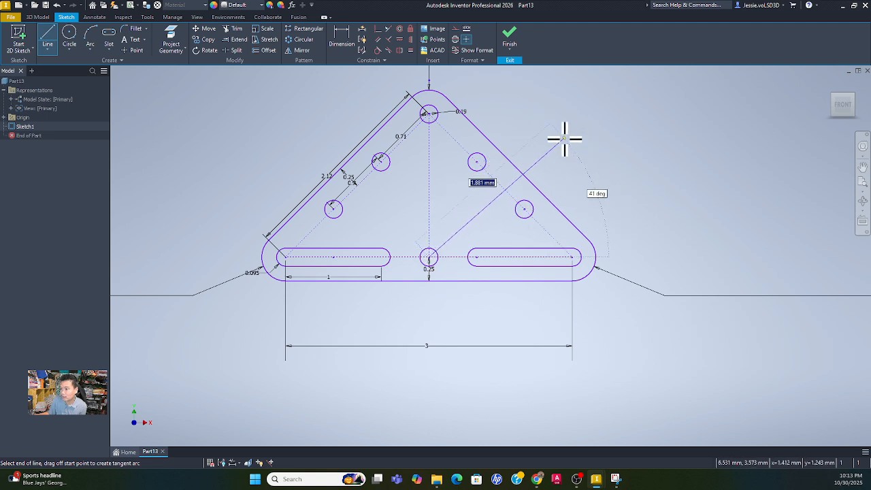
left_click(564, 139)
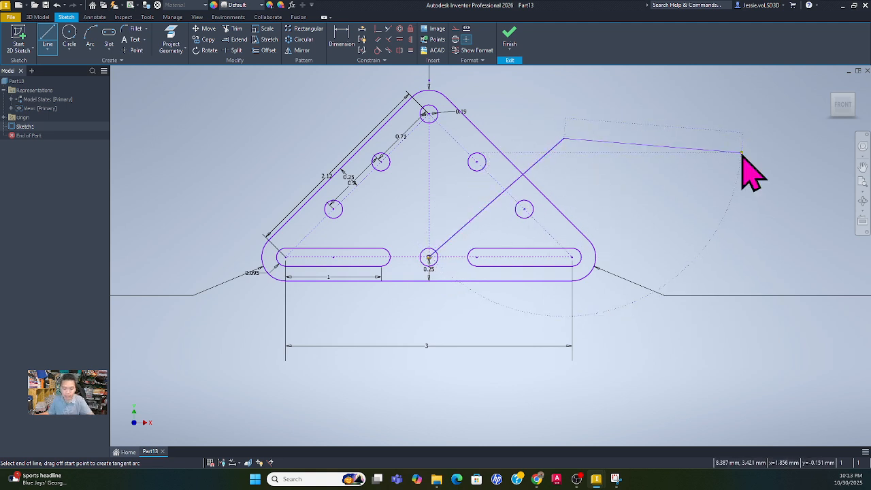
key("Escape")
- Dimension the angle between the new slanted line and the horizontal centre line at 45 degrees
left_click(341, 36)
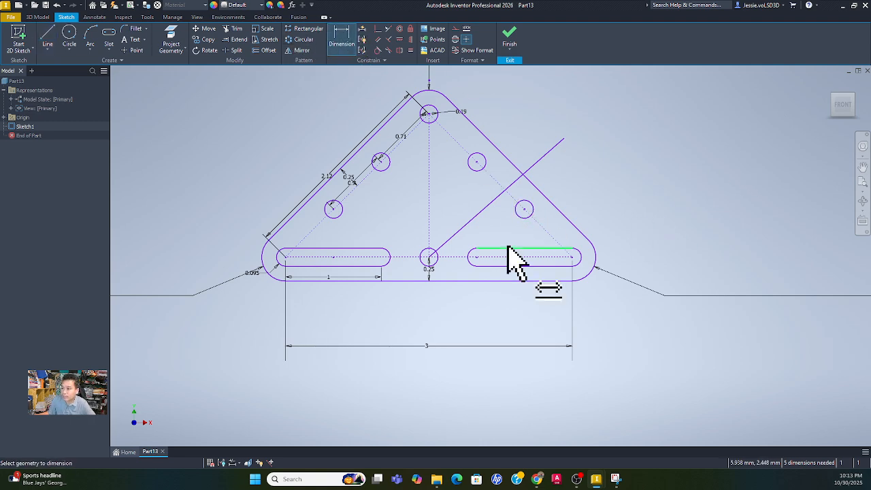
left_click(482, 208)
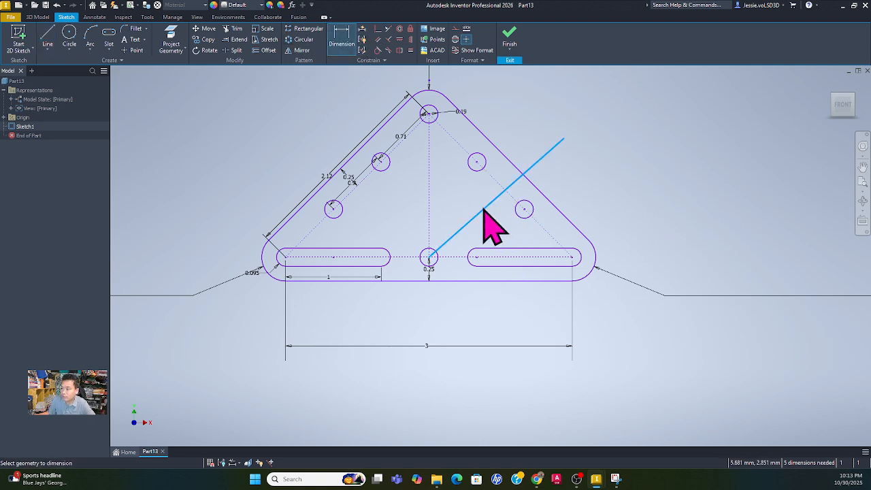
left_click(460, 258)
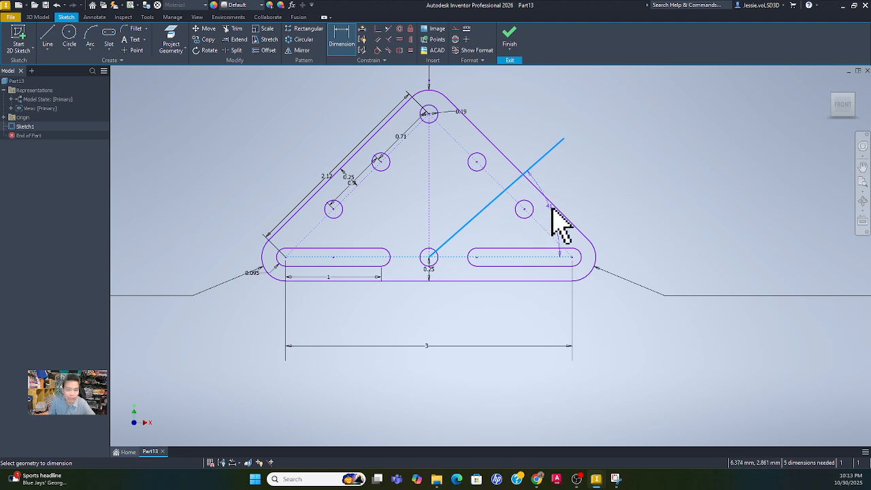
left_click(594, 196)
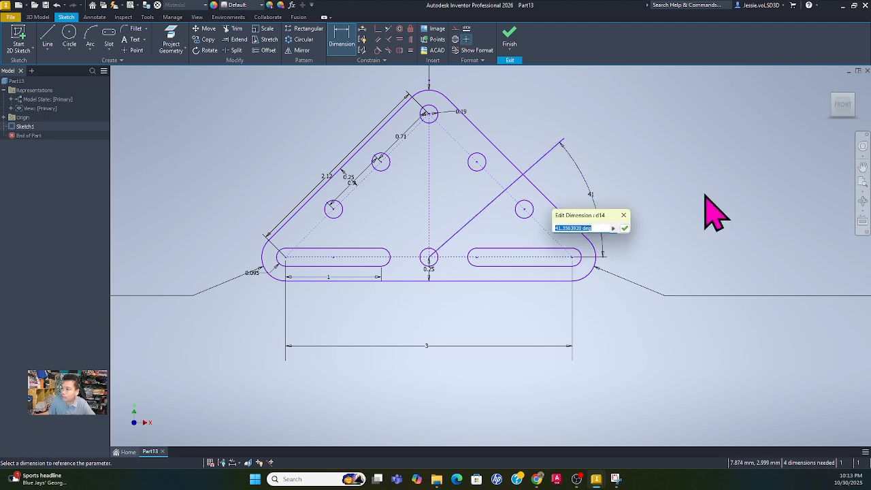
type("45")
key("Return")
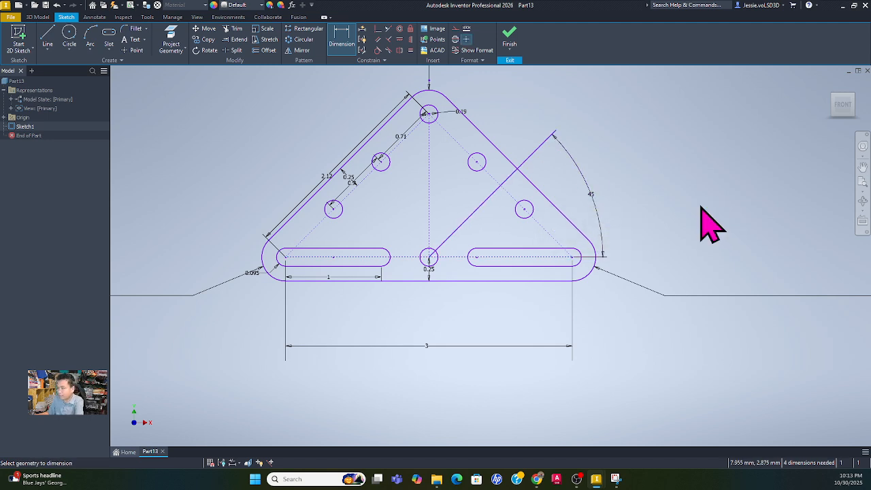
key("Escape")
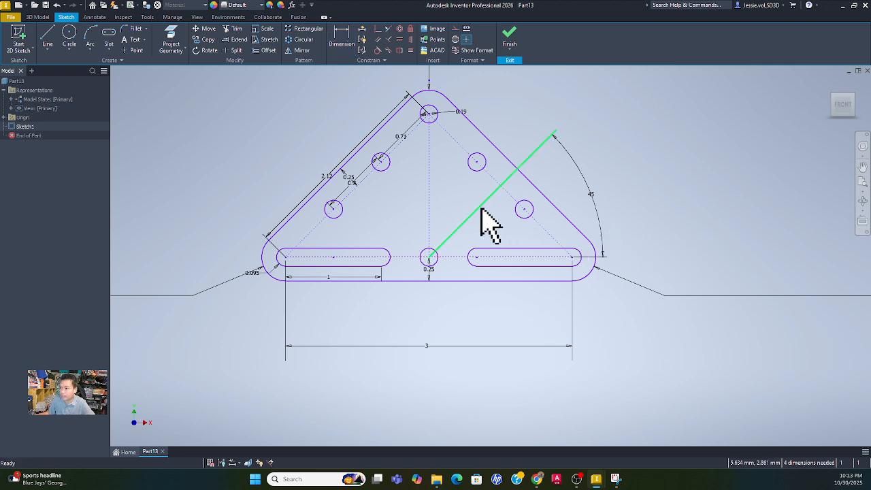
- Convert the 45-degree line to construction geometry and mirror it about the vertical centre line
right_click(485, 206)
left_click(515, 207)
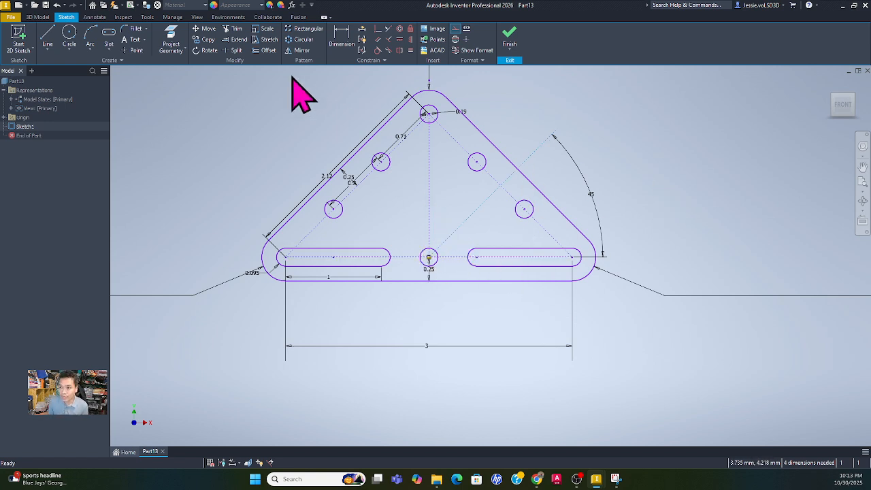
left_click(299, 50)
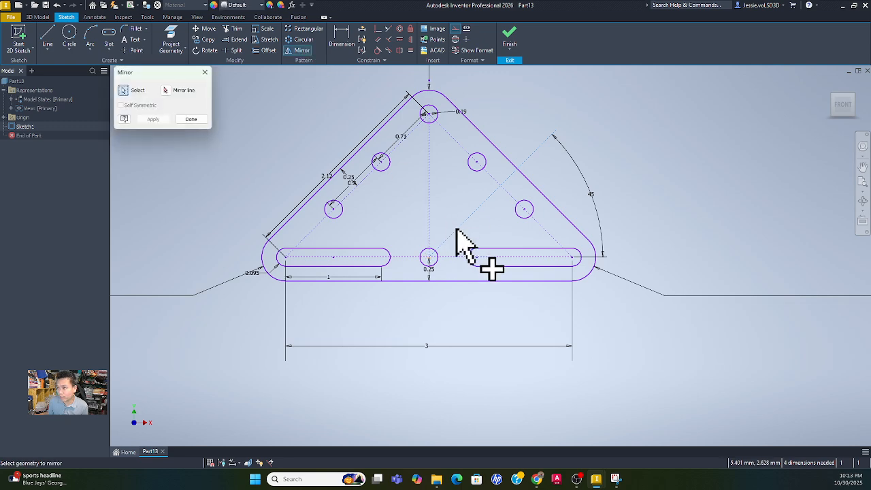
left_click(182, 93)
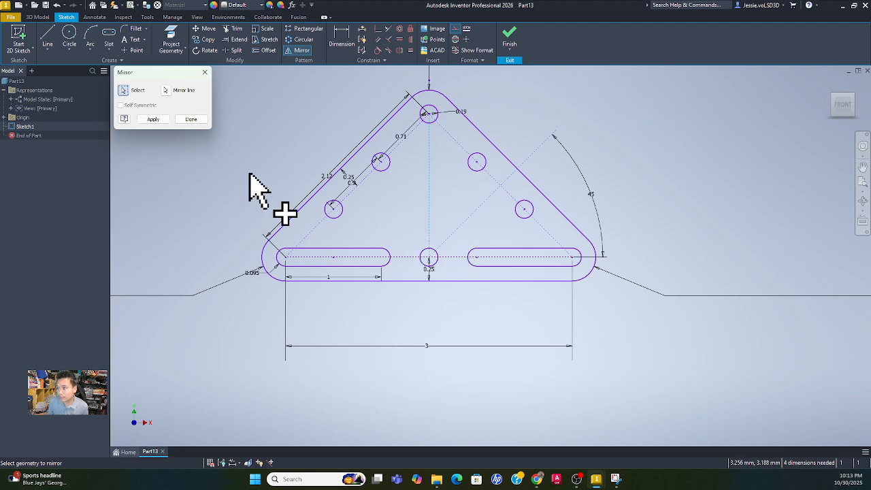
left_click(163, 121)
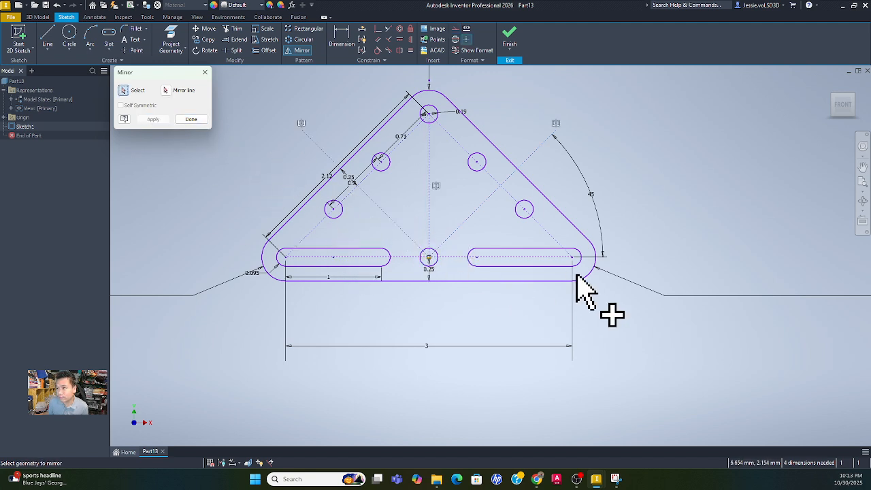
key("Escape")
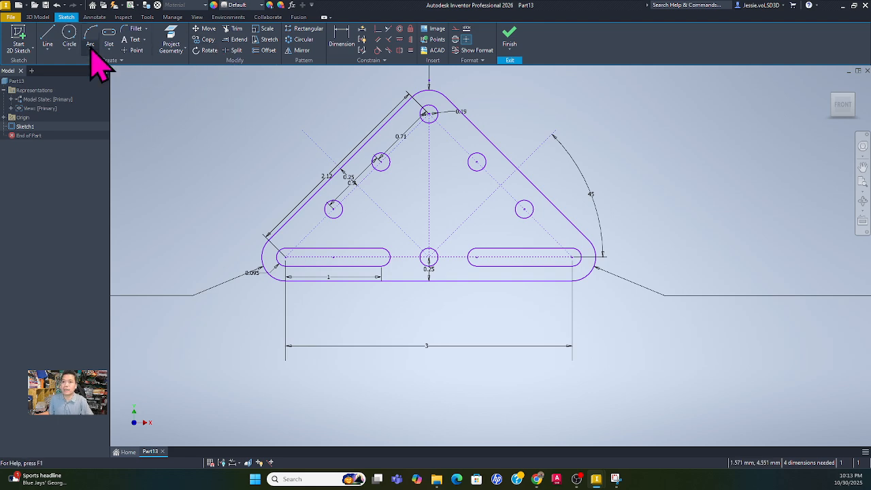
- Draw a center-to-center slot about 0.487 mm long along the right 45-degree construction line, starting where it crosses the line through the right holes
left_click(113, 49)
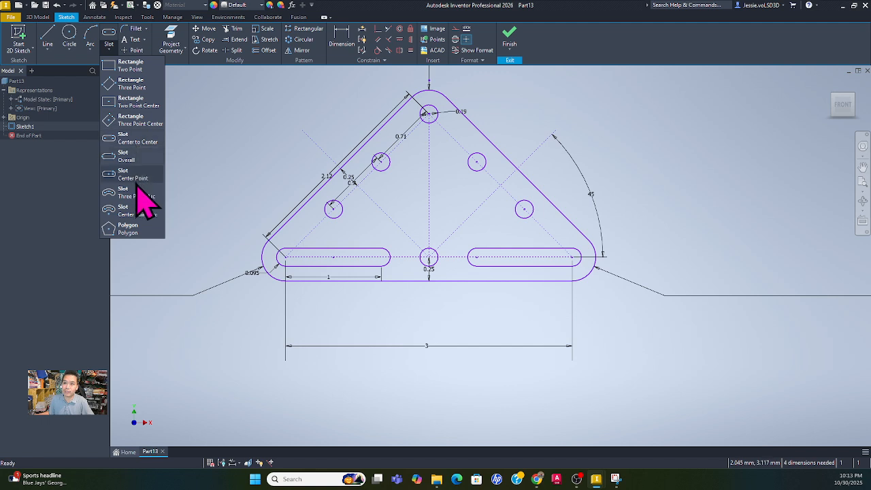
left_click(112, 43)
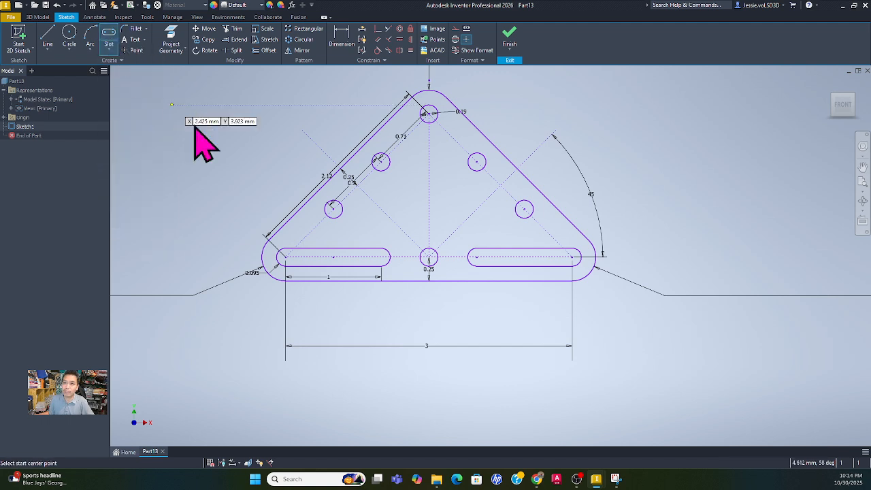
left_click(113, 46)
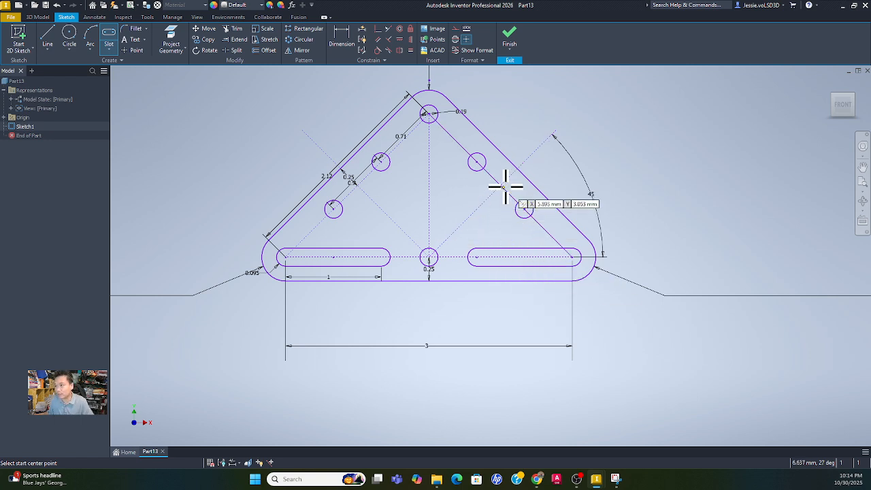
left_click(501, 185)
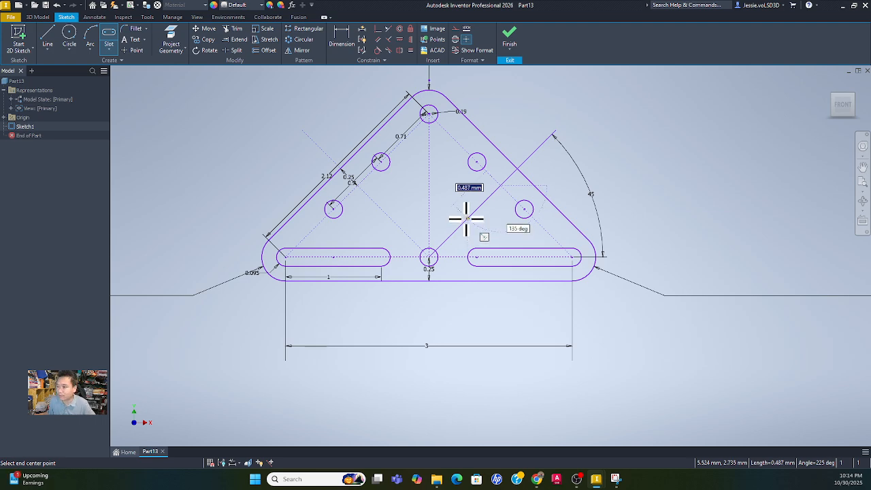
left_click(466, 218)
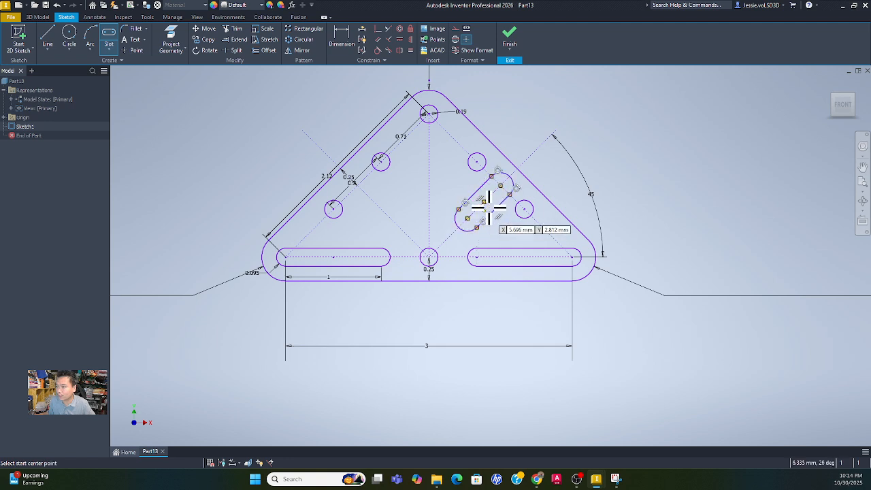
- Add an aligned dimension to the angled slot's straight edge and set its length to 0.56 mm
left_click(502, 199)
left_click(349, 42)
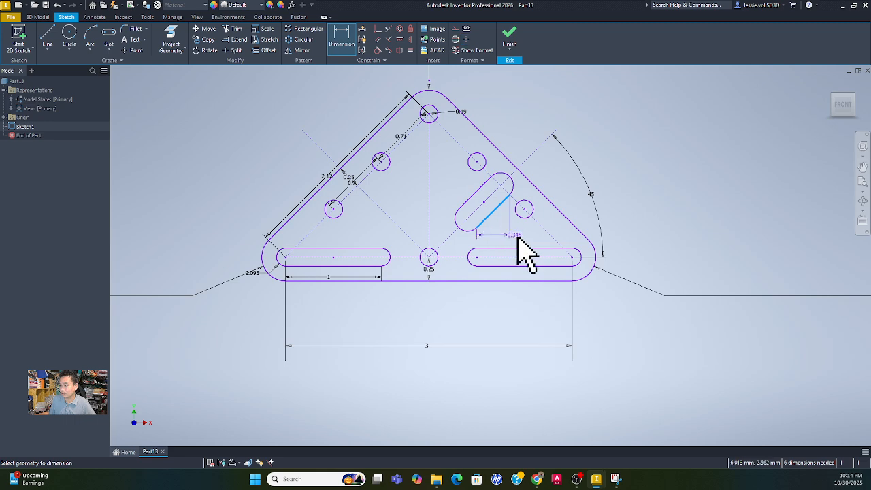
right_click(509, 225)
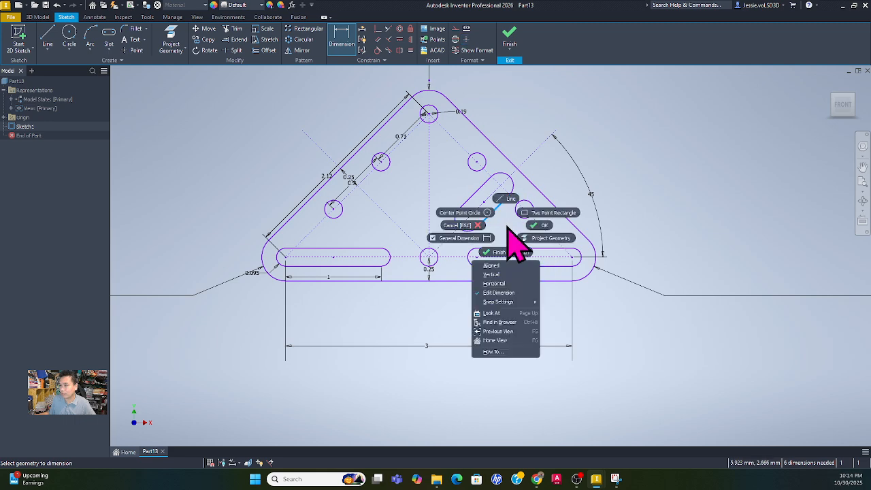
left_click(493, 266)
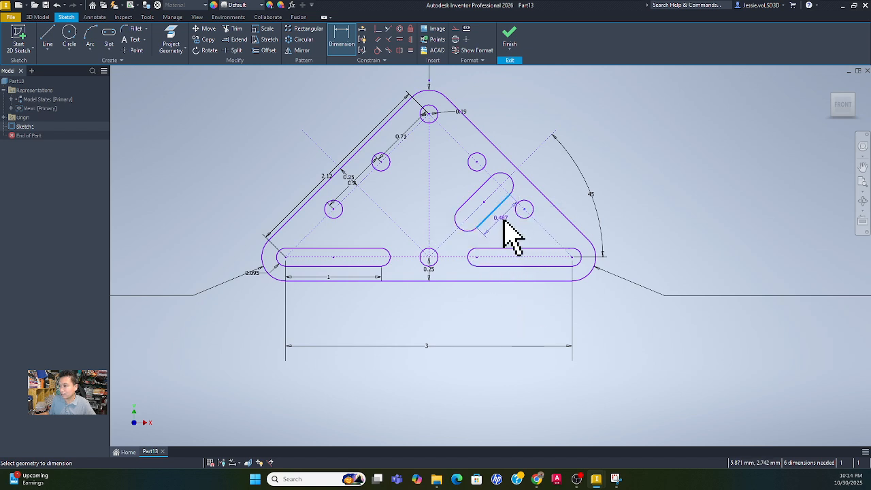
left_click(504, 221)
type(".56")
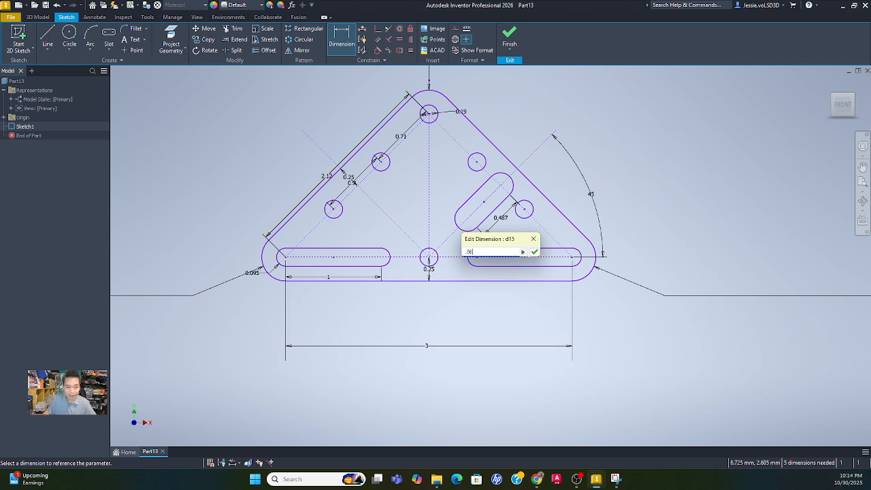
key("Return")
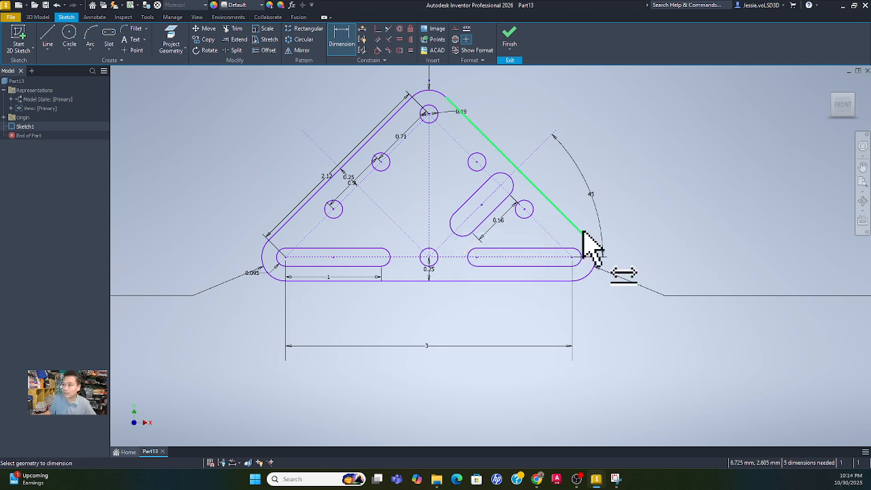
- Add a radius dimension of 0.19 mm to the angled slot's upper rounded end
left_click(501, 176)
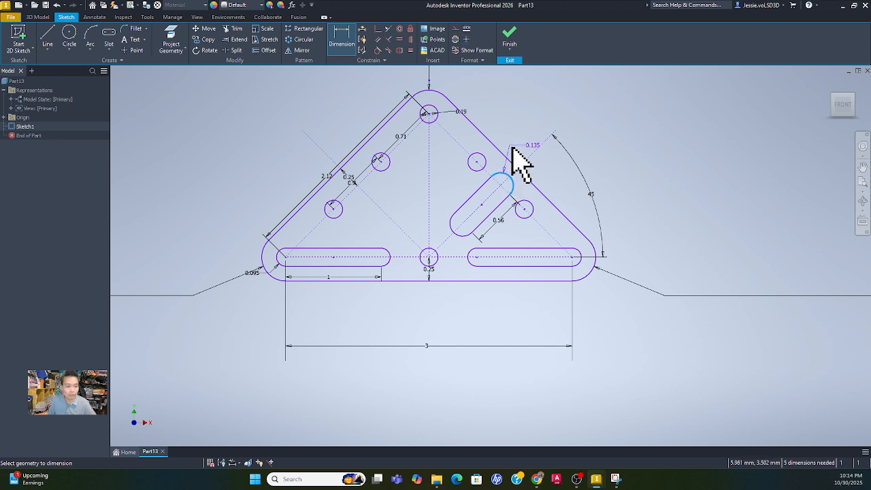
left_click(511, 148)
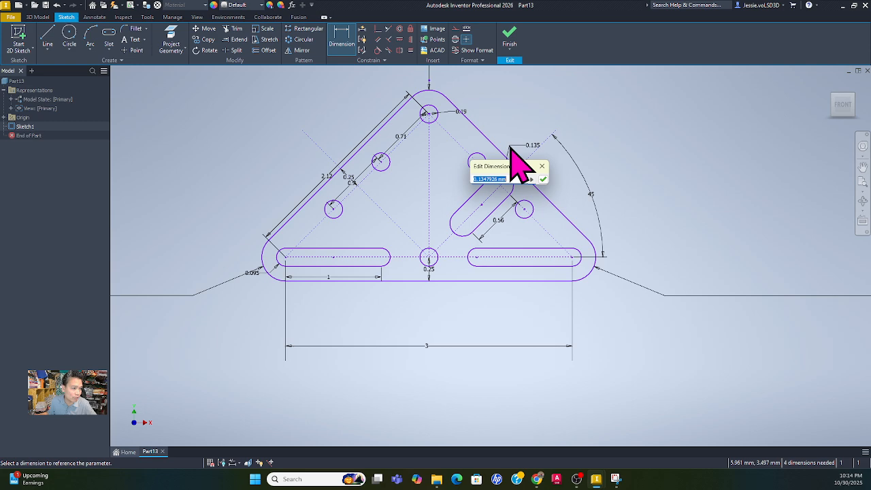
type(".19")
key("Return")
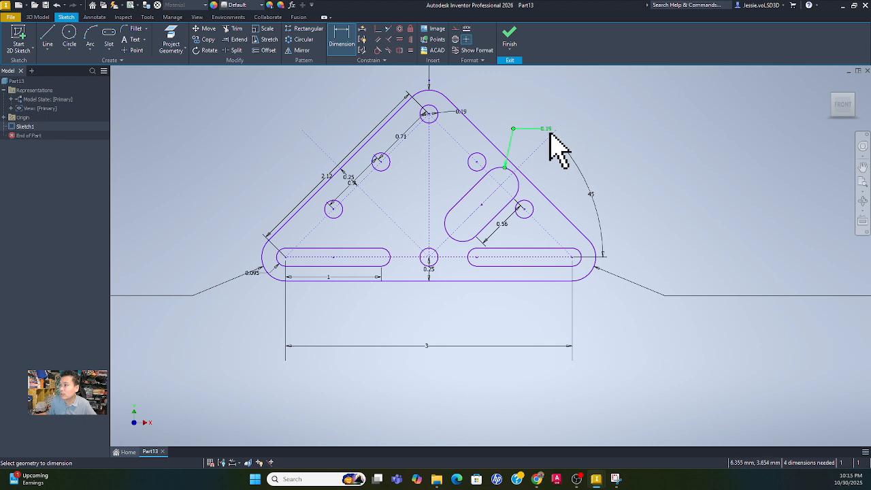
- Set the angled slot's end radius to 0.095 mm
double_click(548, 130)
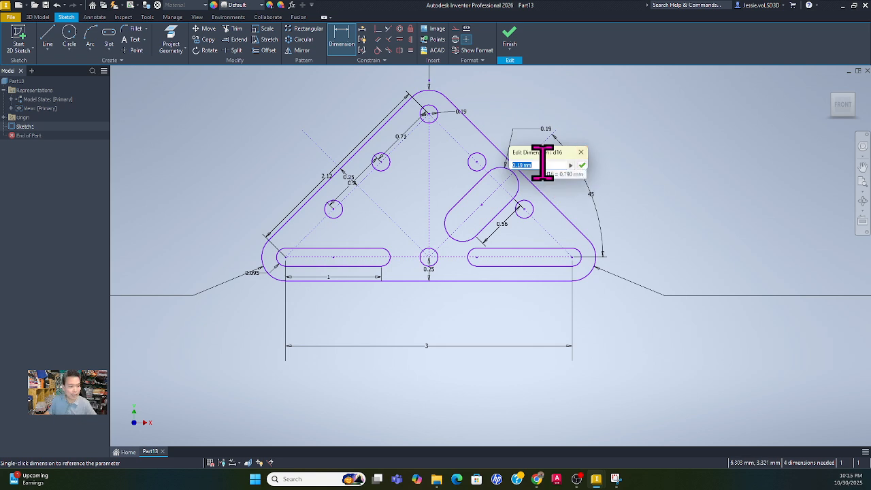
type(".")
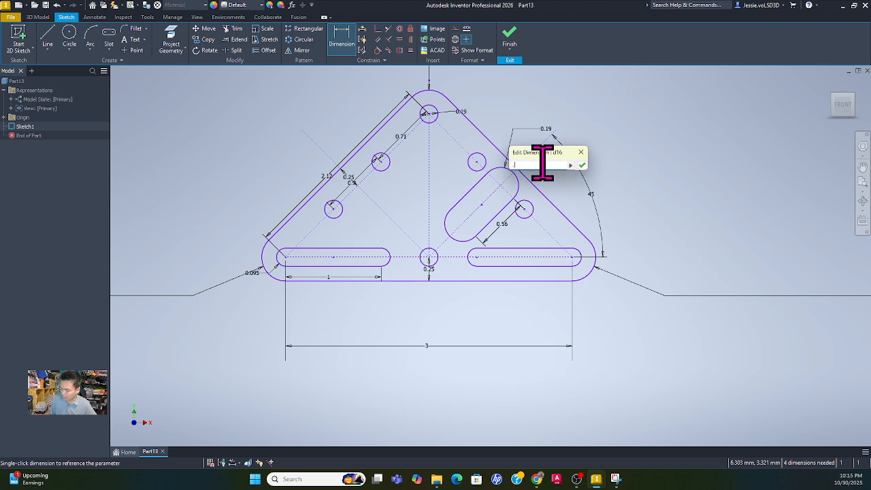
type("095")
key("Return")
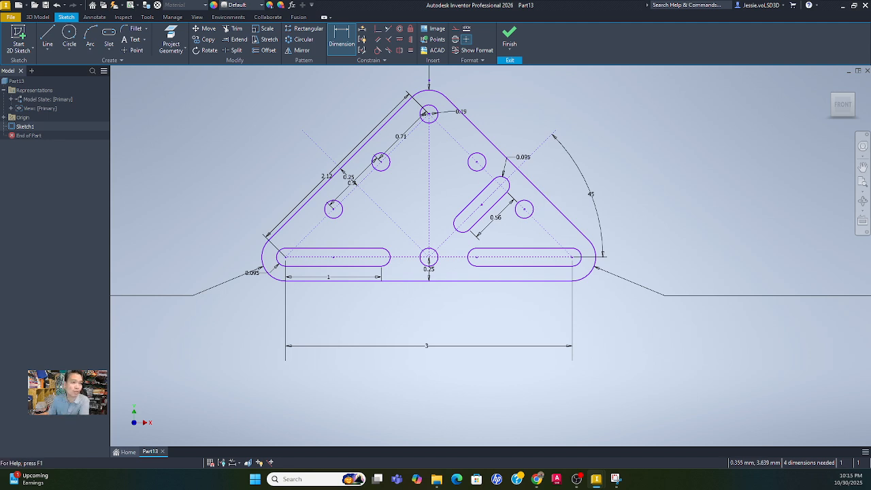
- Set up a circular pattern of the 45-degree inner slot with 3 occurrences about the center of the bottom middle hole
mouse_move(327, 486)
left_mouse_down()
mouse_move(360, 252)
mouse_move(424, 64)
left_mouse_up()
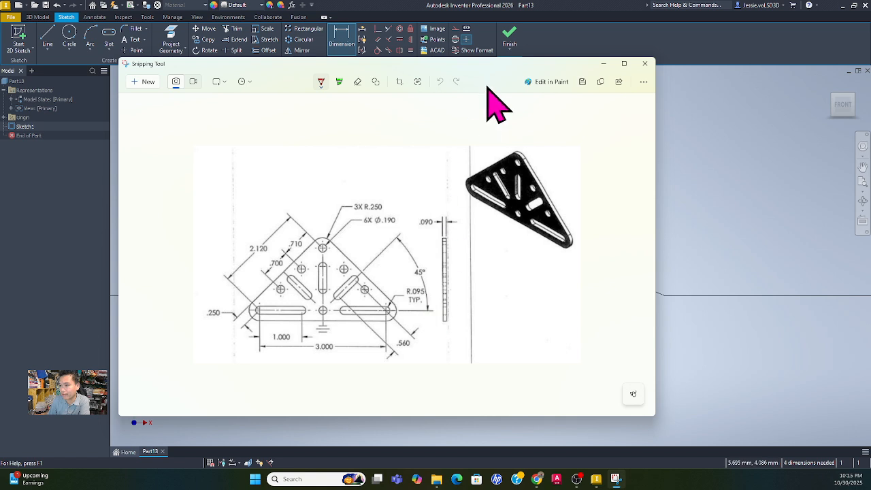
mouse_move(465, 66)
left_mouse_down()
mouse_move(0, 136)
mouse_move(0, 146)
left_mouse_up()
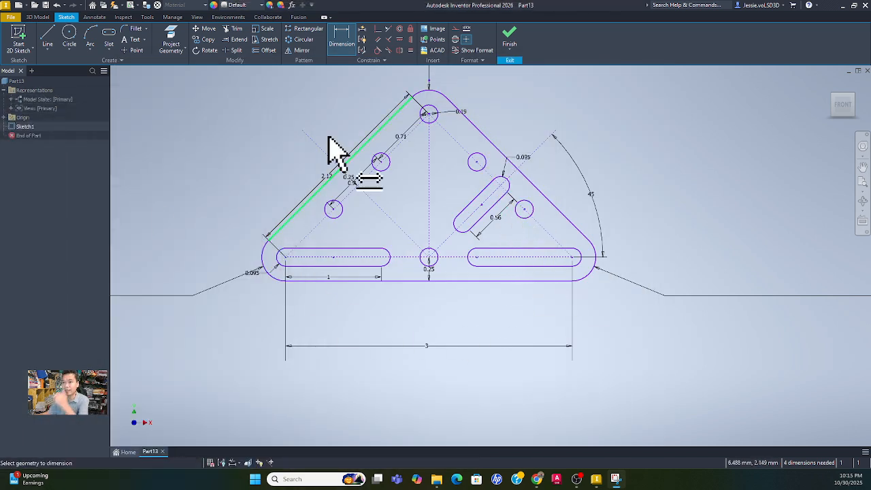
left_click(302, 40)
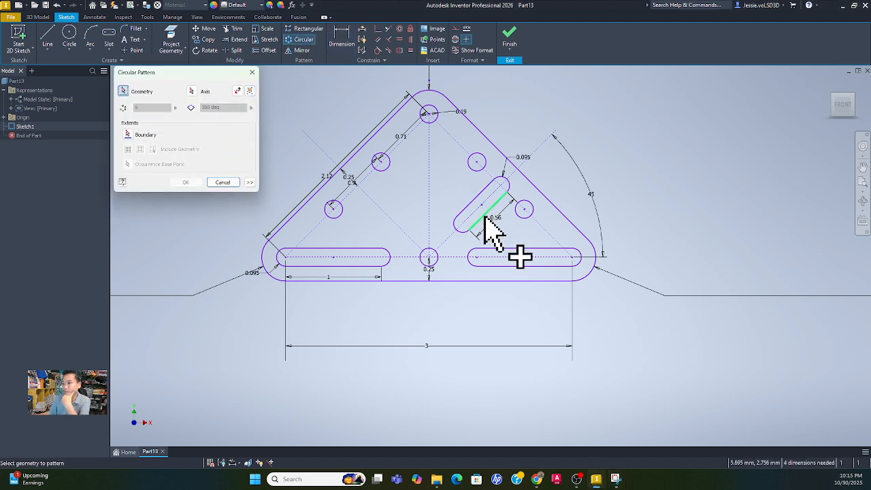
left_click(505, 187)
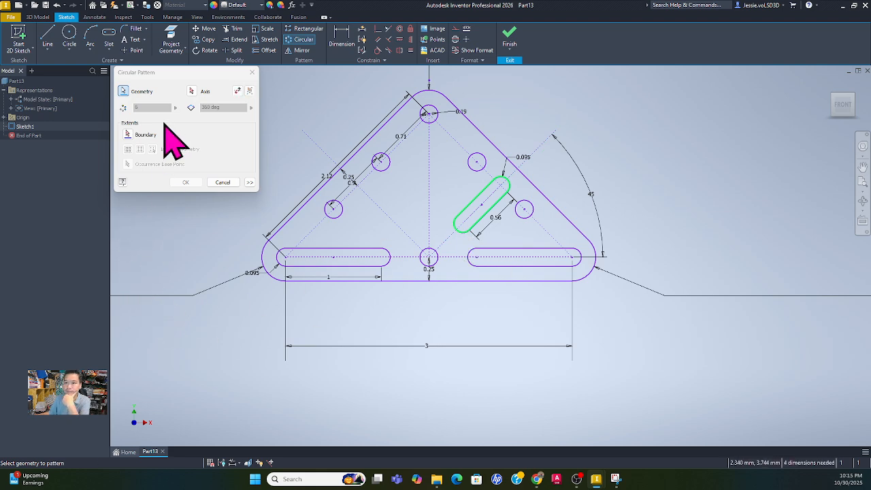
left_click(192, 91)
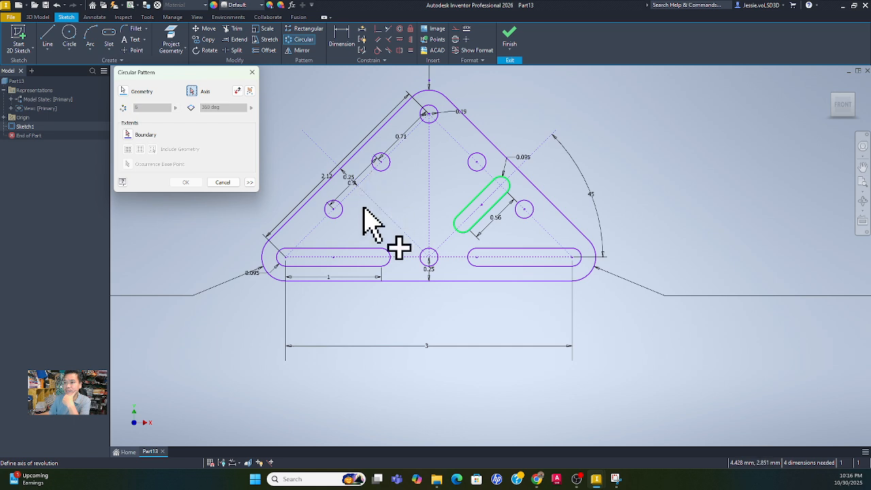
left_click(430, 261)
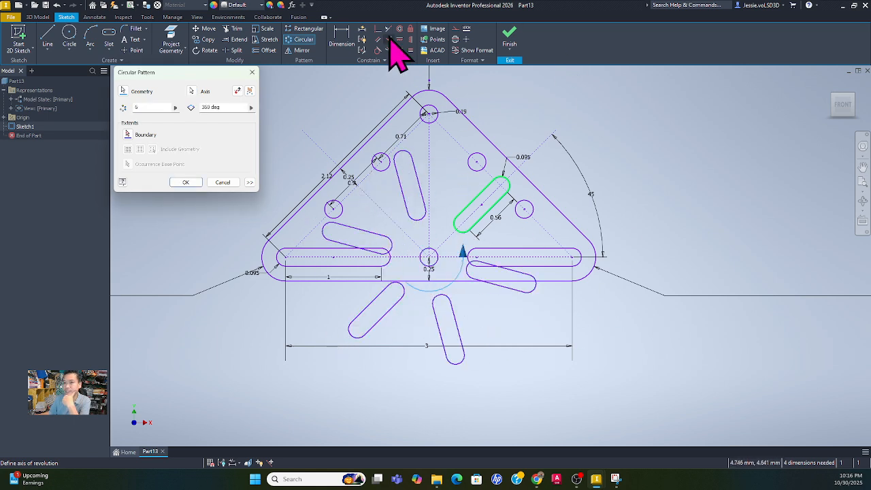
double_click(144, 107)
type("3")
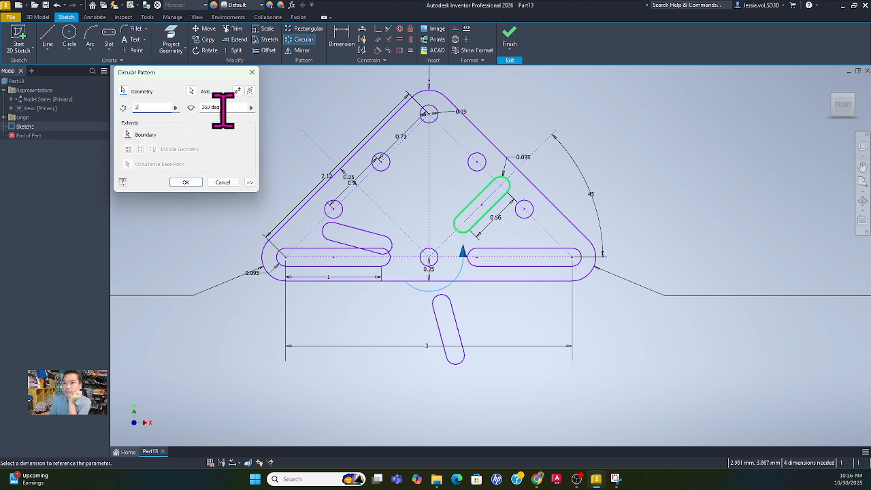
- Try circular pattern angles of 45 and 180 degrees for the inner slots
left_click_drag(228, 107, 203, 107)
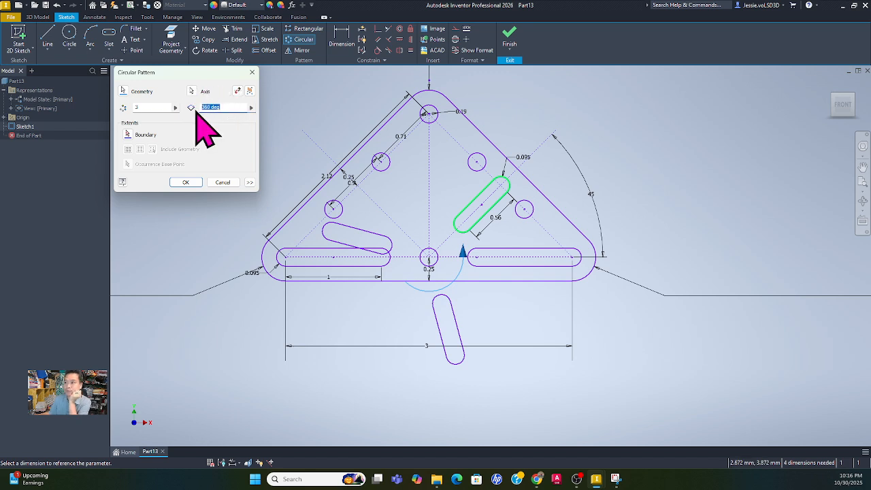
type("45")
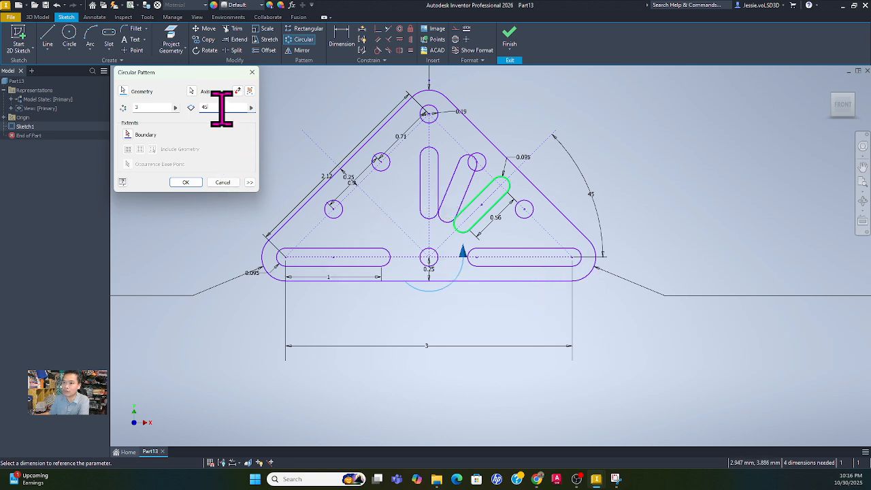
type("10")
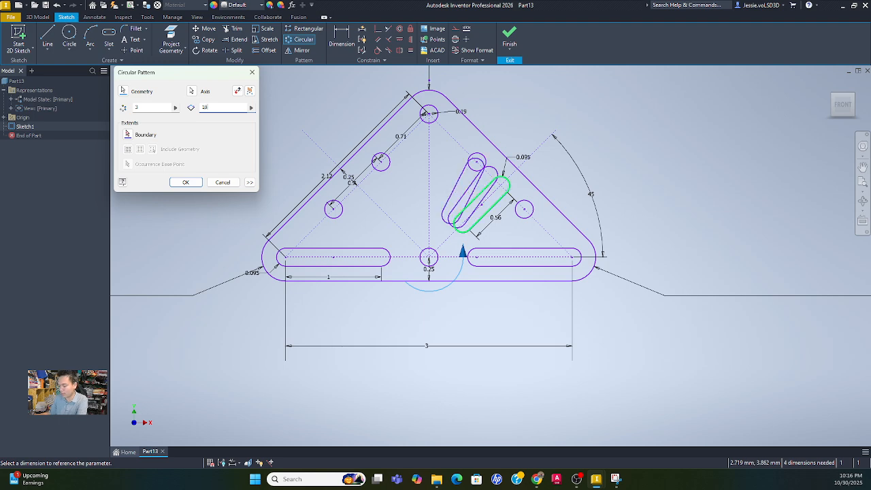
type("0")
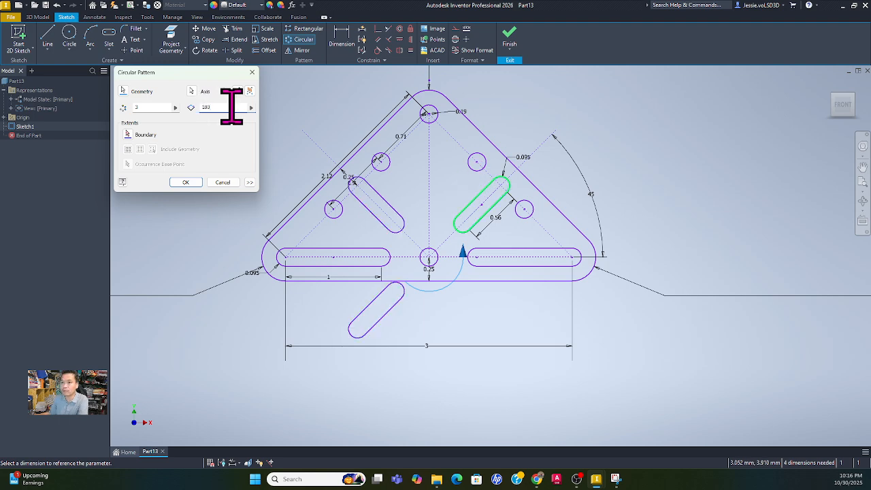
- Set the circular pattern angle to 90 degrees and create the patterned inner slots
left_click_drag(232, 107, 190, 107)
type("2")
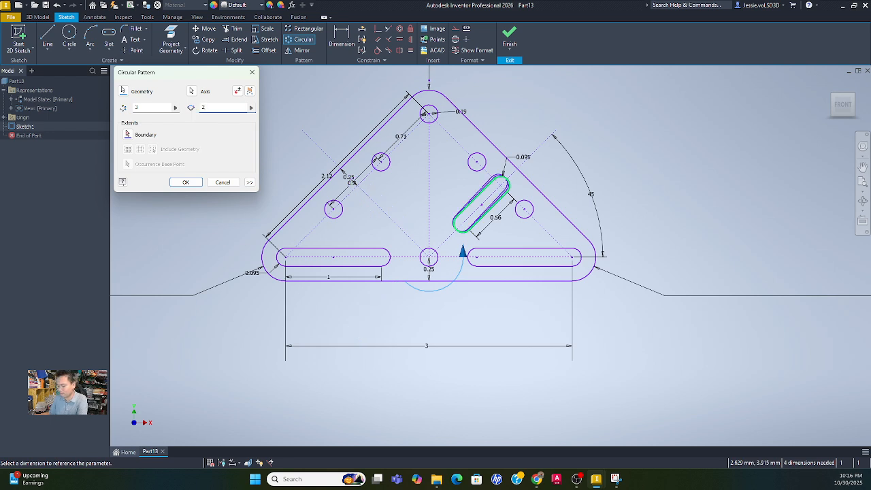
key("BackSpace")
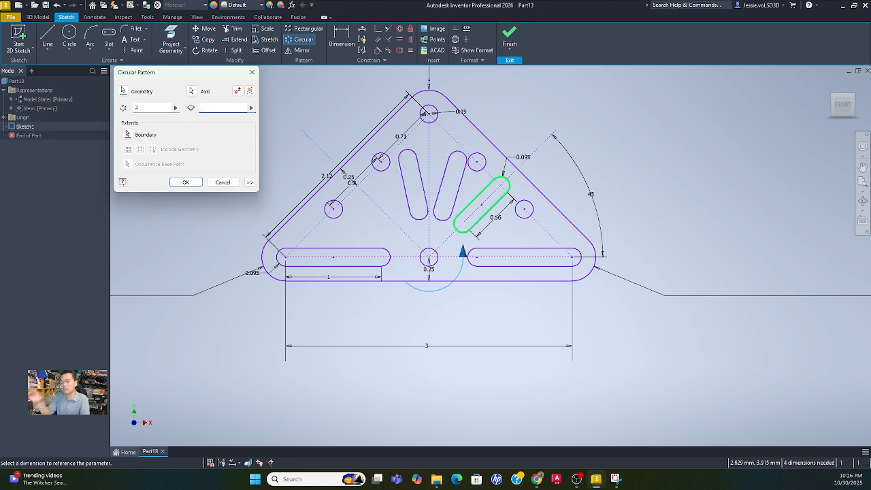
type("90")
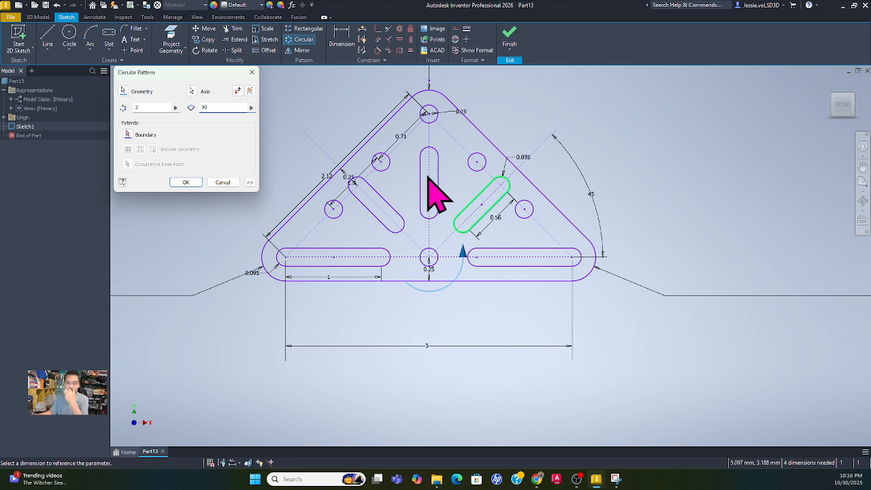
left_click(185, 182)
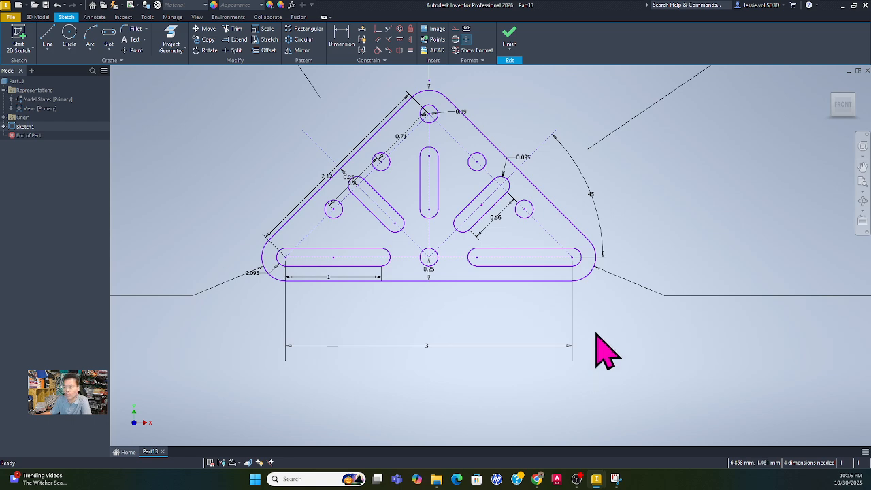
- Extrude the triangular plate profile around the holes and slots 0.9 mm in the flipped direction
left_click(39, 17)
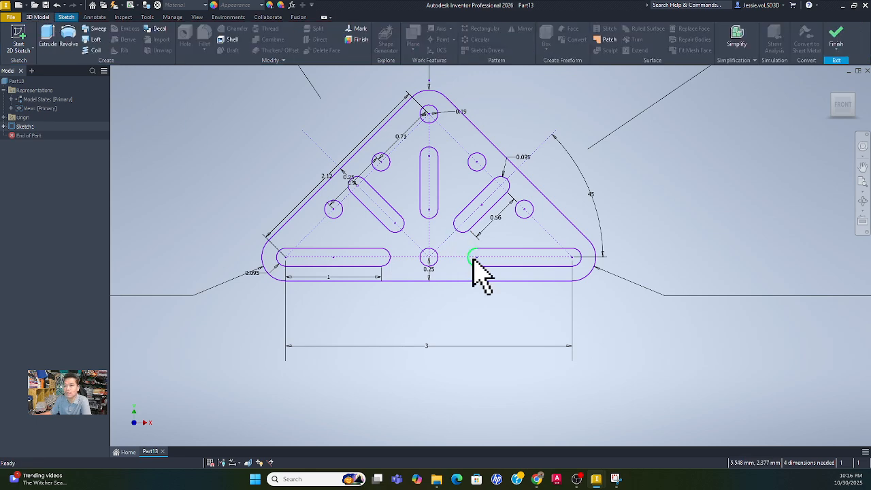
left_click(47, 38)
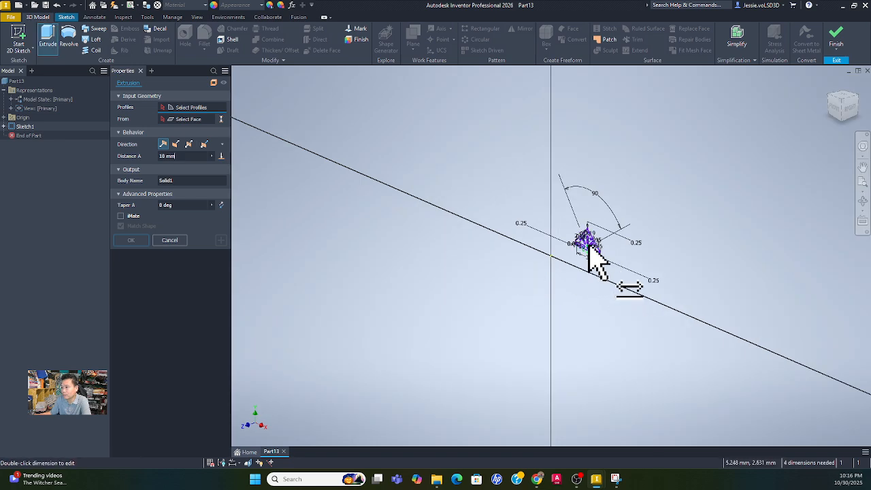
scroll(590, 249, "up", 3)
scroll(592, 250, "down", 6)
scroll(589, 167, "down", 5)
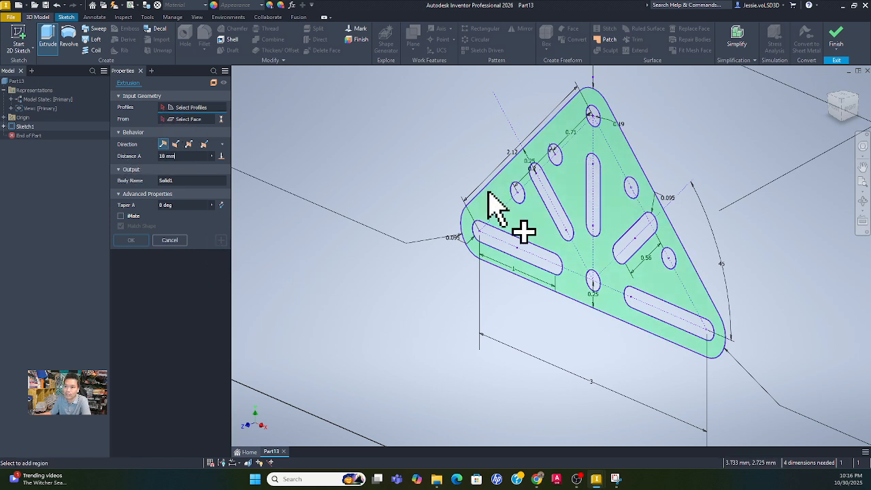
left_click(532, 217)
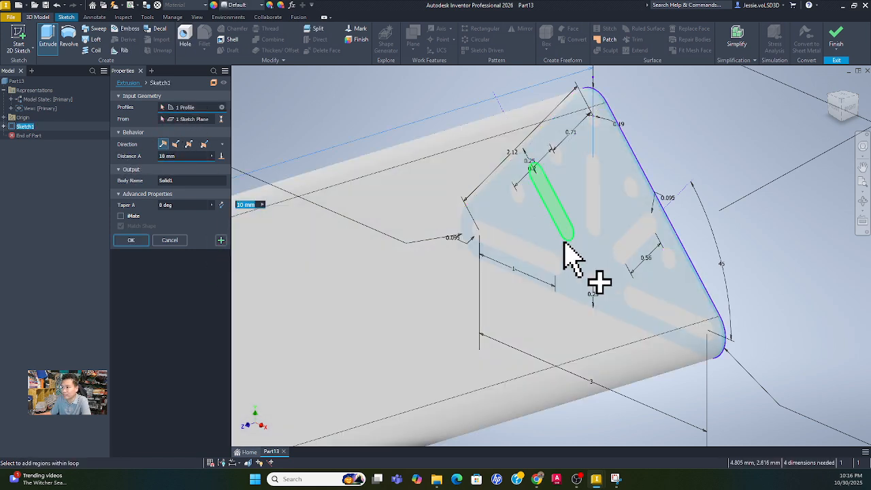
left_click(177, 144)
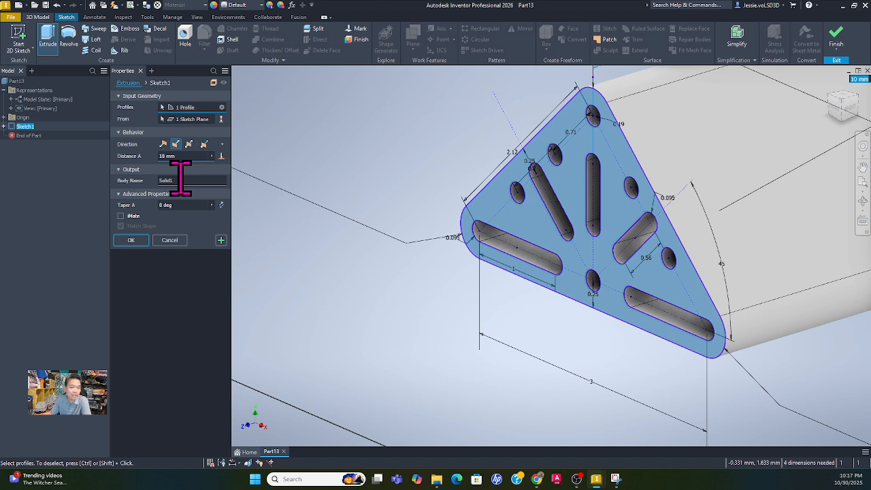
left_click(178, 156)
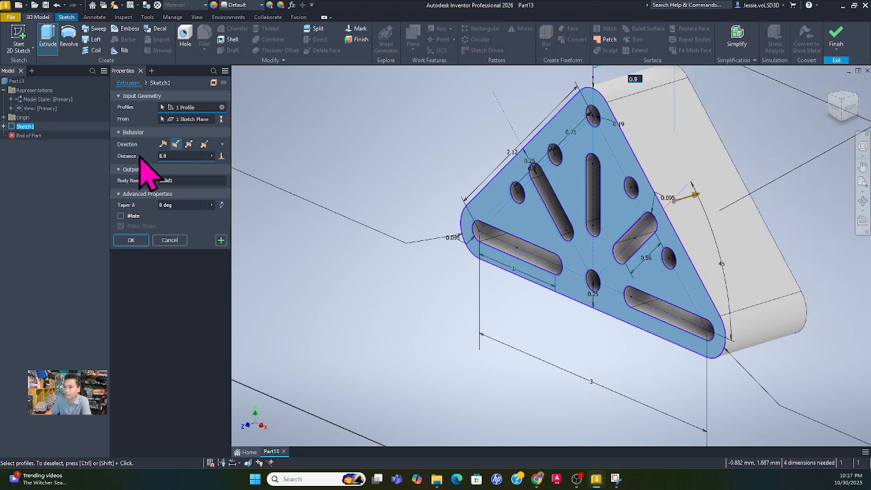
key("Return")
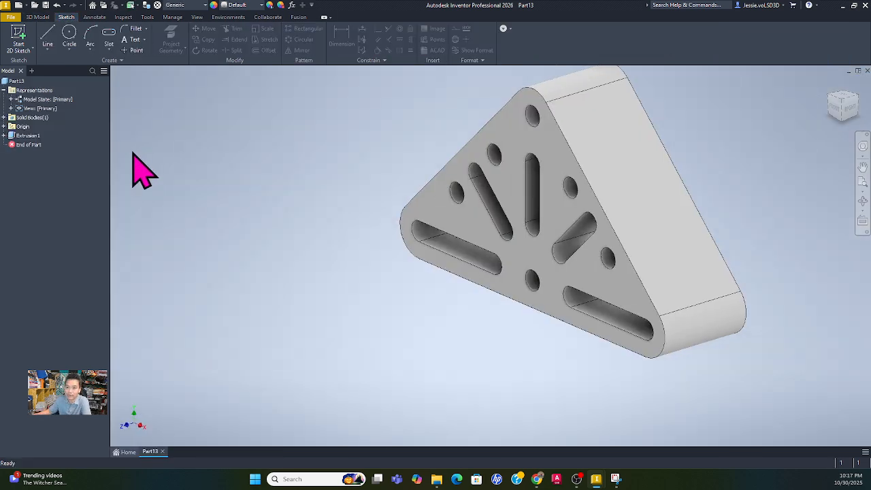
- Edit the plate's extrusion and set its distance to 0.09 mm
right_click(28, 137)
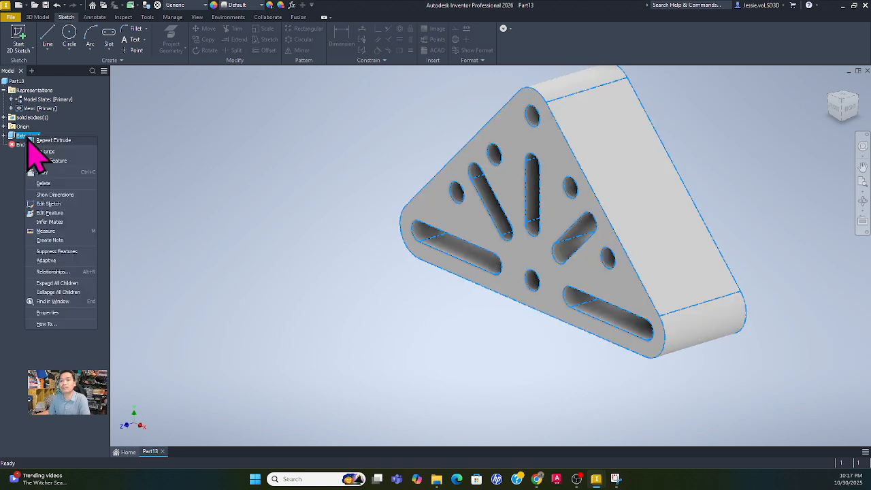
left_click(55, 215)
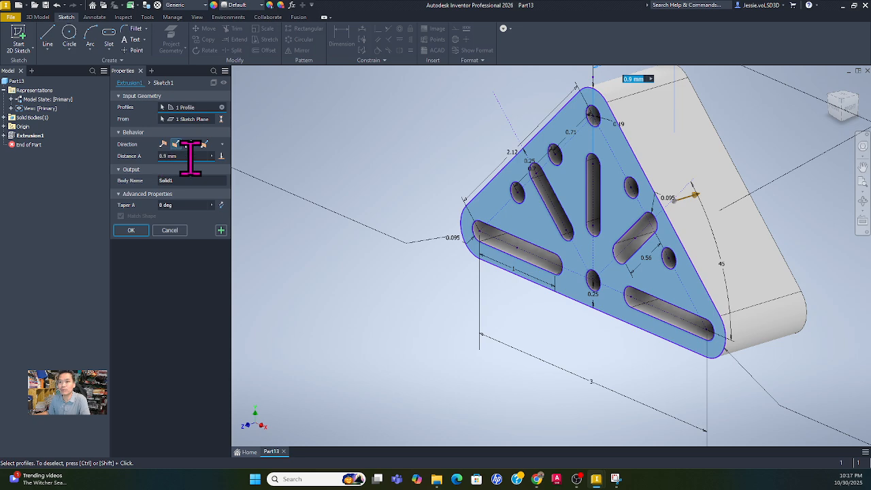
left_click(190, 156)
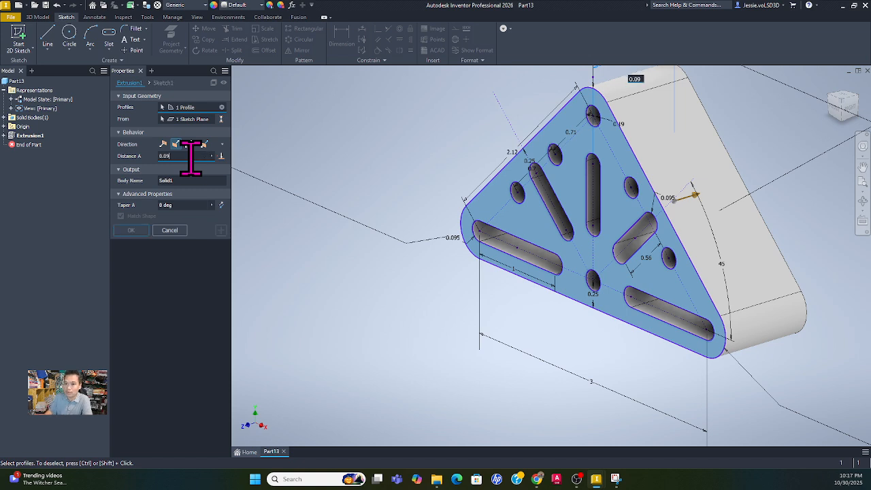
type("0.09")
key("Return")
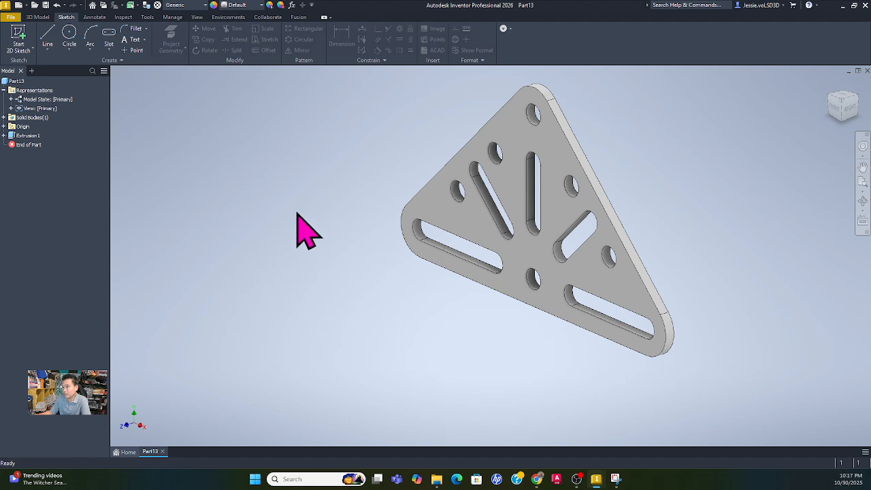
middle_click_drag(337, 208, 287, 274)
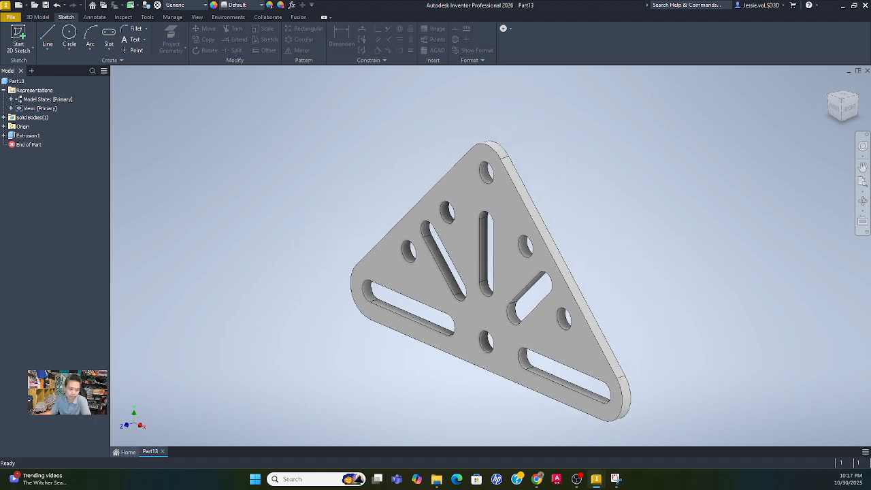